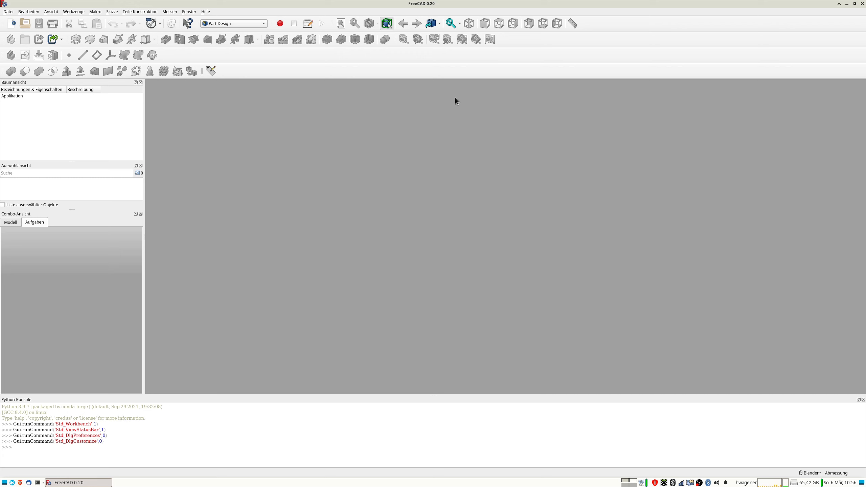
pyautogui.click(229, 24)
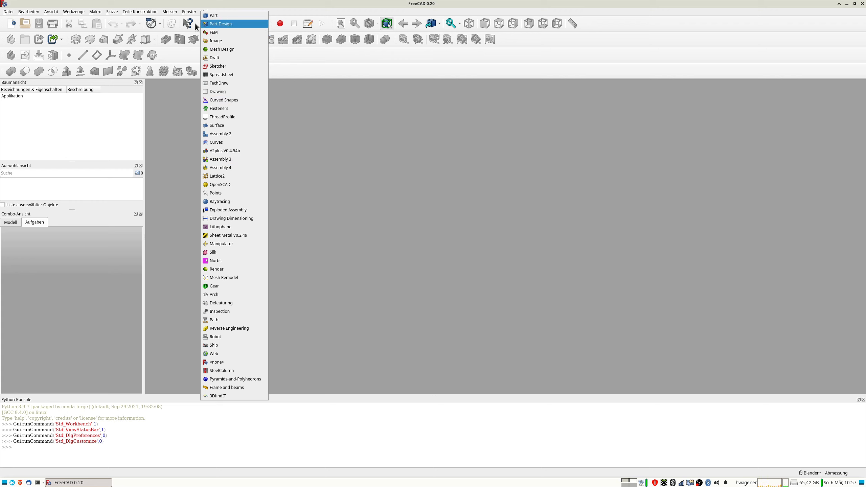
pyautogui.click(359, 134)
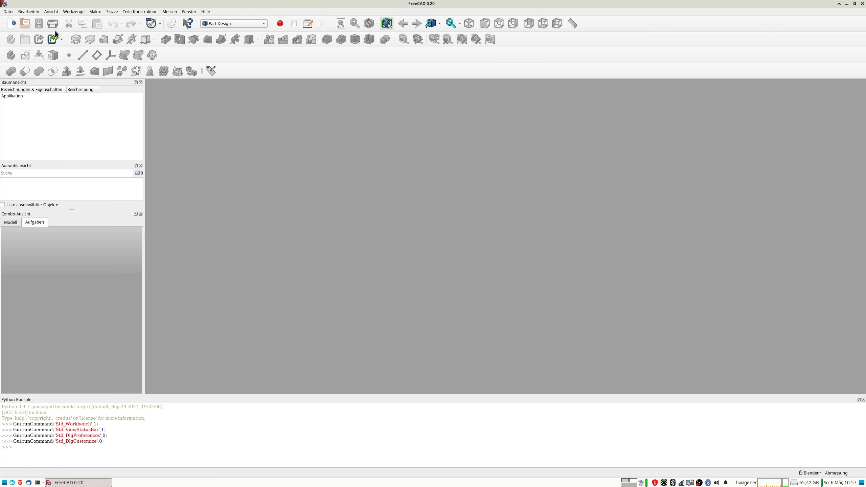
# Step: Open the preferences, check the available interface languages and choose Part Design as the workbench loaded at startup
pyautogui.click(30, 12)
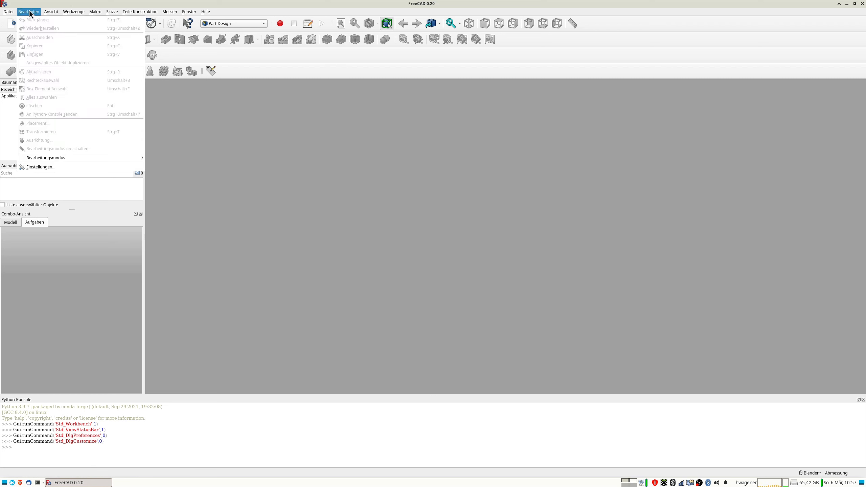
pyautogui.click(48, 166)
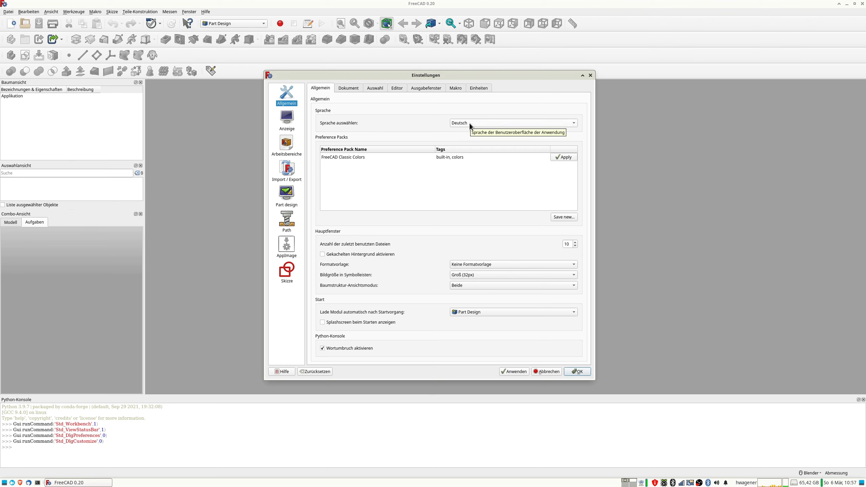
pyautogui.click(485, 123)
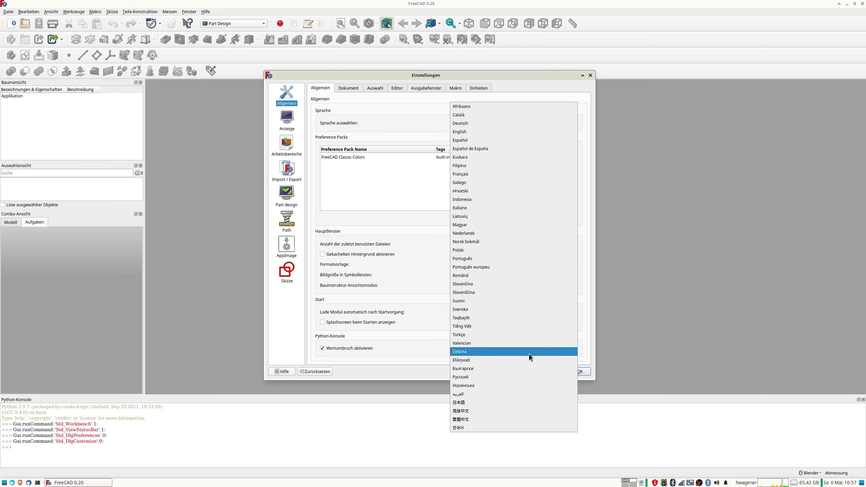
pyautogui.press('Escape')
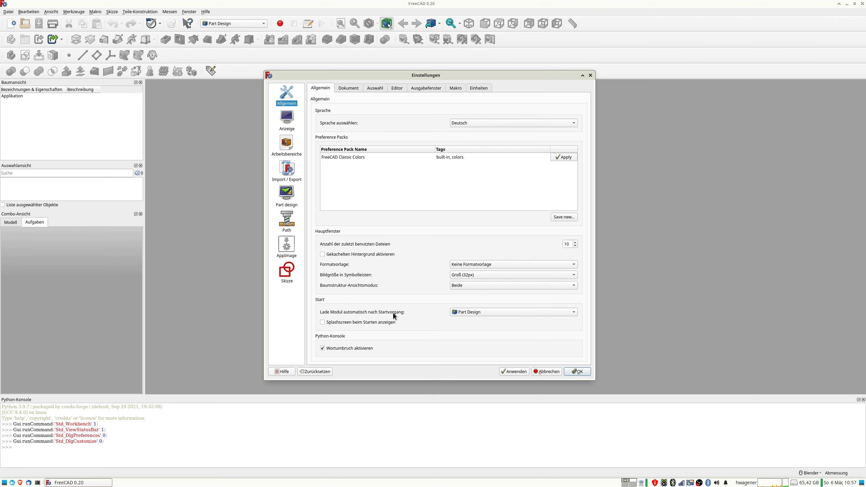
pyautogui.click(508, 312)
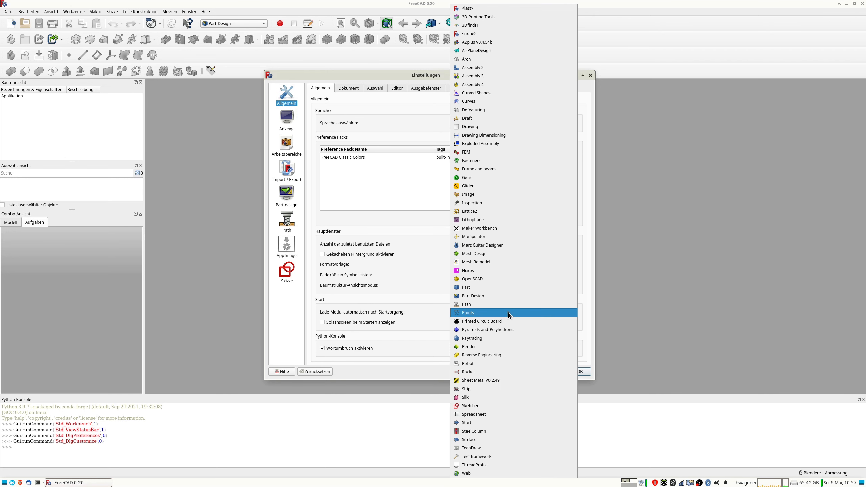
pyautogui.click(478, 297)
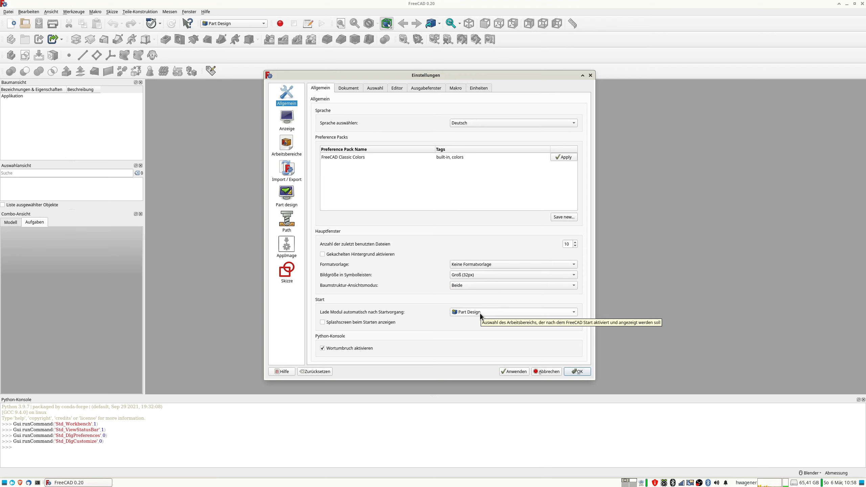
# Step: Set the number of recently used files to 20 in the general preferences
pyautogui.click(346, 88)
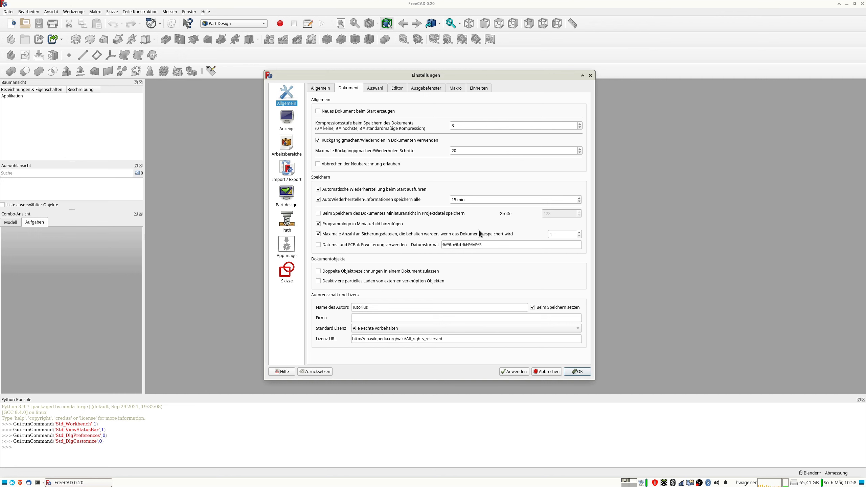
pyautogui.click(322, 88)
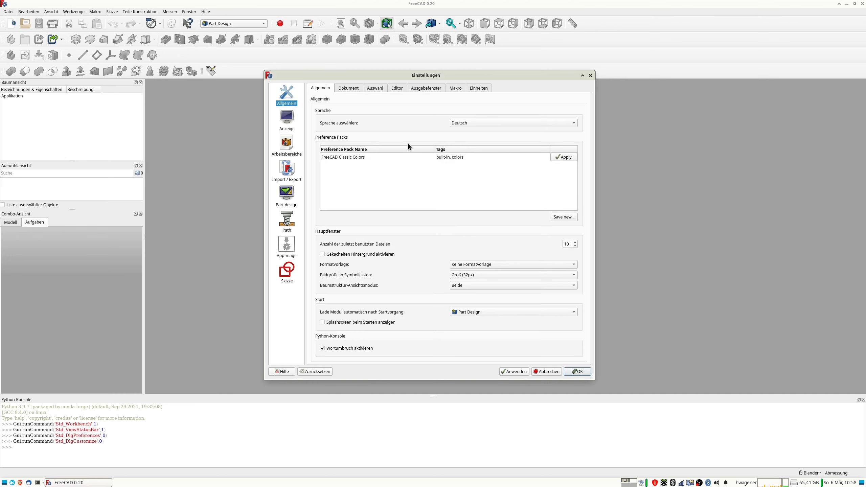
pyautogui.click(570, 244)
pyautogui.write('20')
# Step: Examine the document, selection, editor, output window, macro and units settings in the general preferences
pyautogui.click(346, 88)
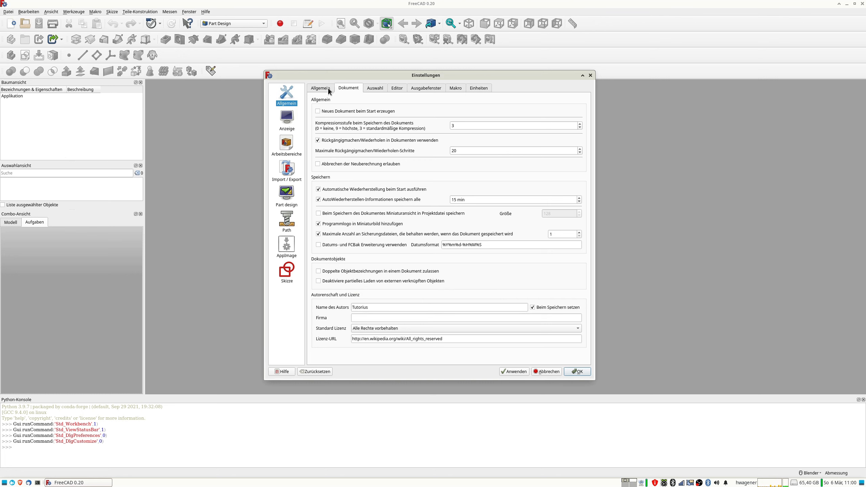
pyautogui.click(376, 89)
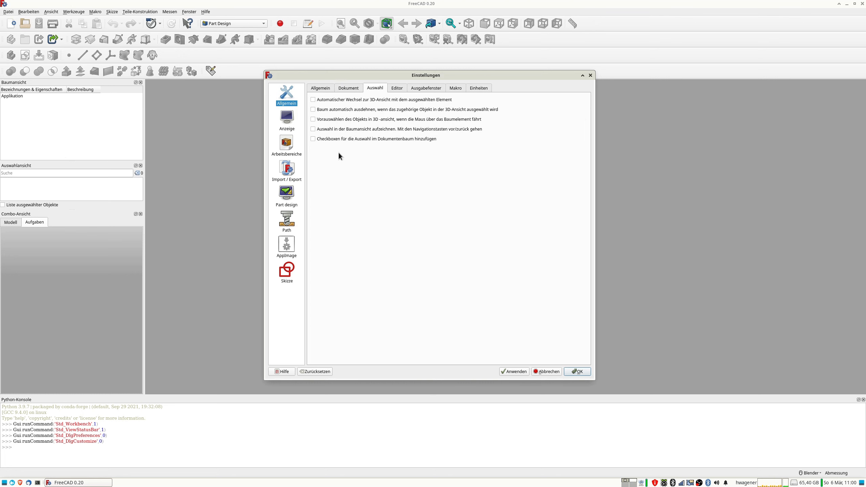
pyautogui.click(398, 89)
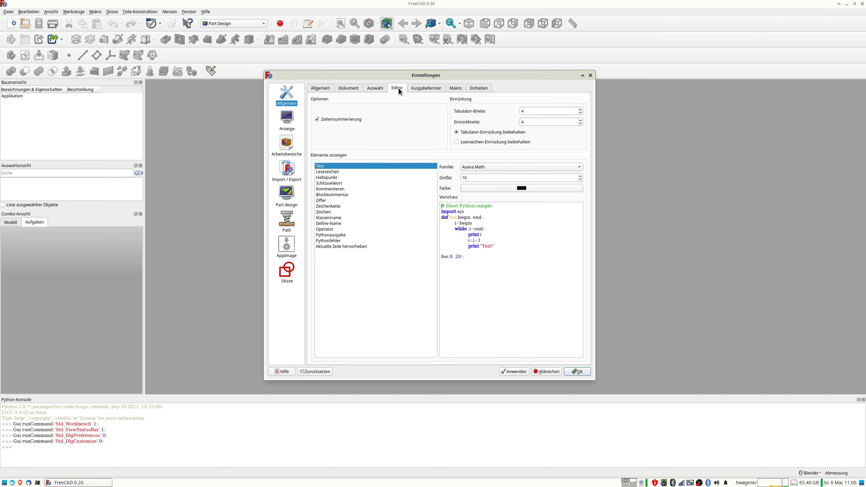
pyautogui.click(428, 89)
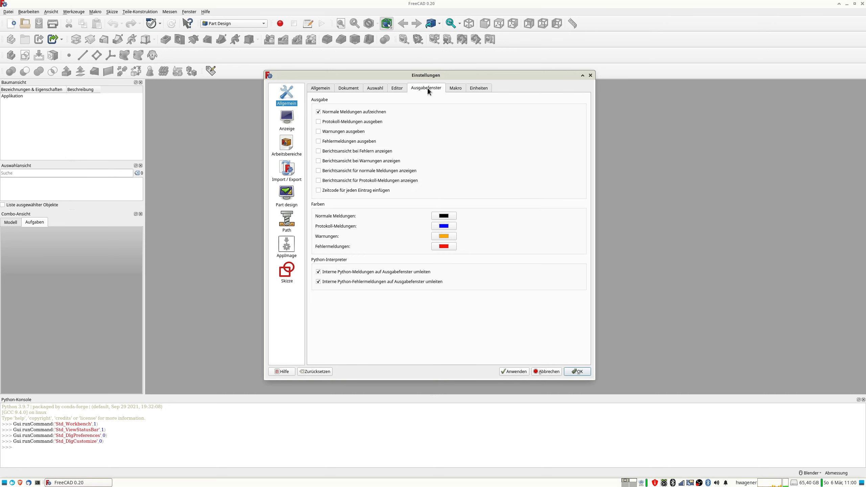
pyautogui.click(455, 88)
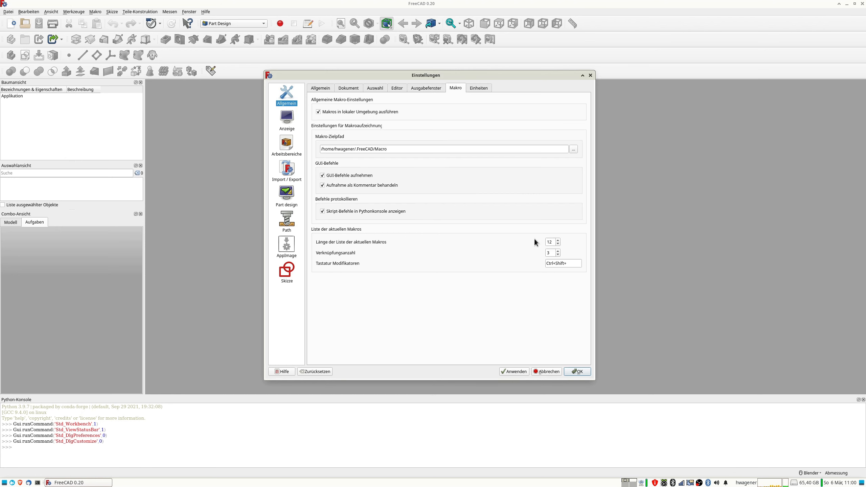
pyautogui.click(480, 89)
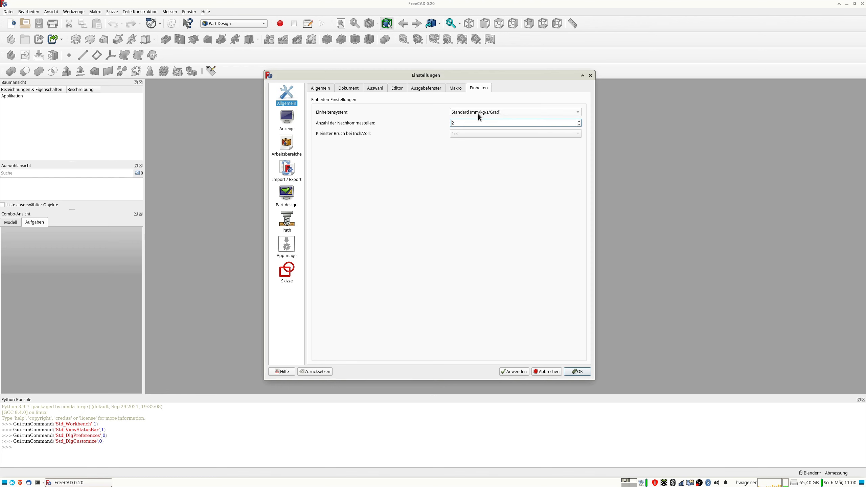
pyautogui.click(316, 89)
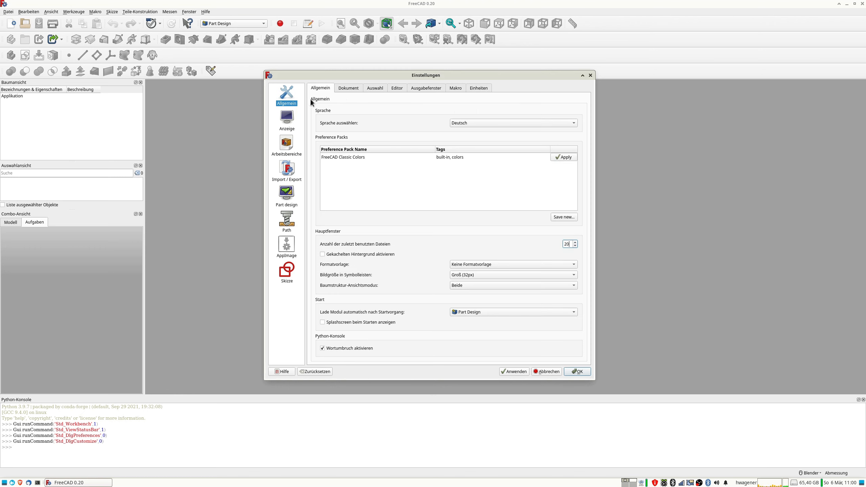
# Step: Choose Blender as the 3D navigation style in the display preferences and look over the display colour settings
pyautogui.click(291, 123)
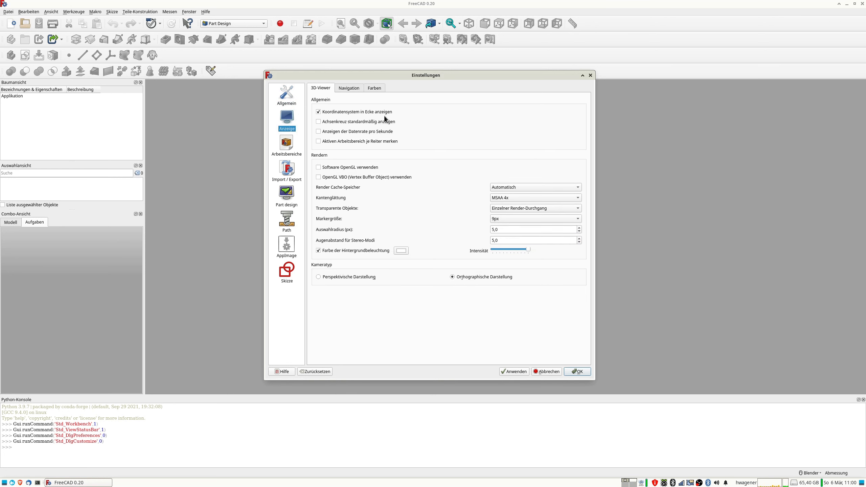
pyautogui.click(336, 113)
pyautogui.click(348, 88)
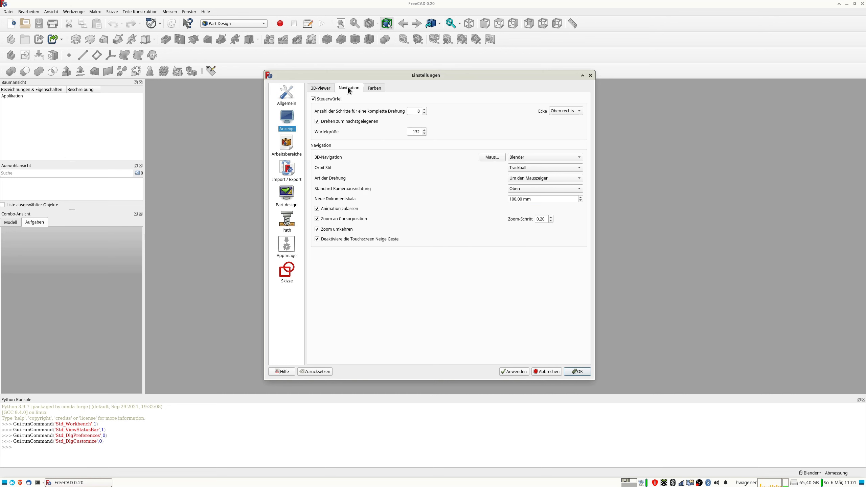
pyautogui.click(526, 158)
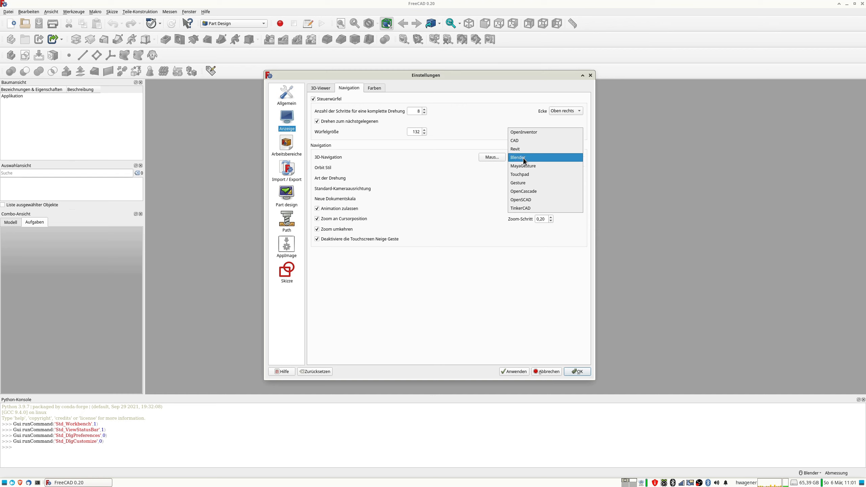
pyautogui.click(524, 159)
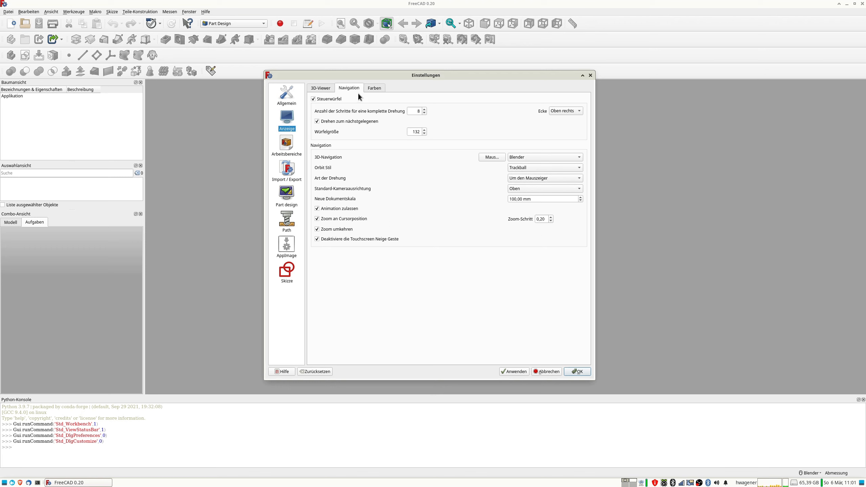
pyautogui.click(375, 88)
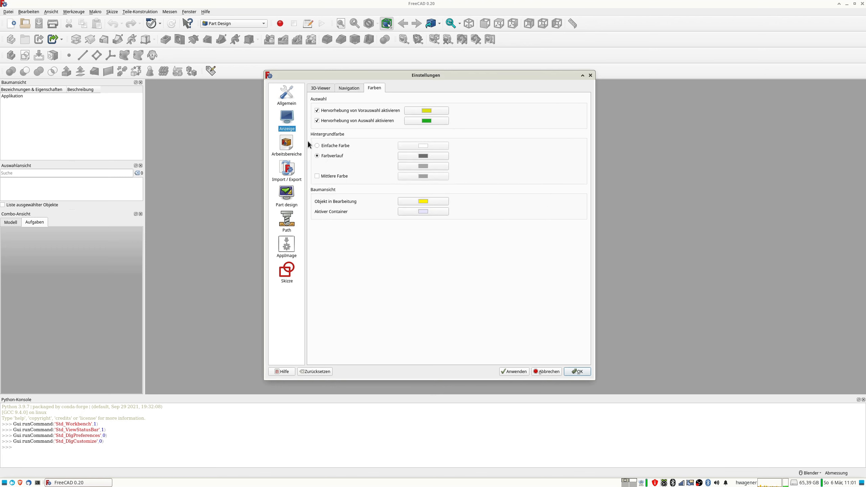
# Step: Enable automatic loading of the Mesh Design workbench in the workbench preferences and apply the change
pyautogui.click(287, 146)
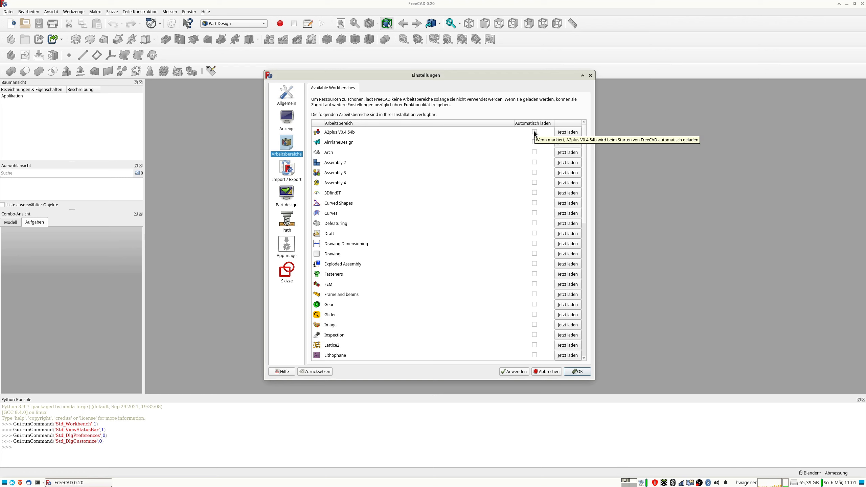
pyautogui.scroll(-7, 554, 294)
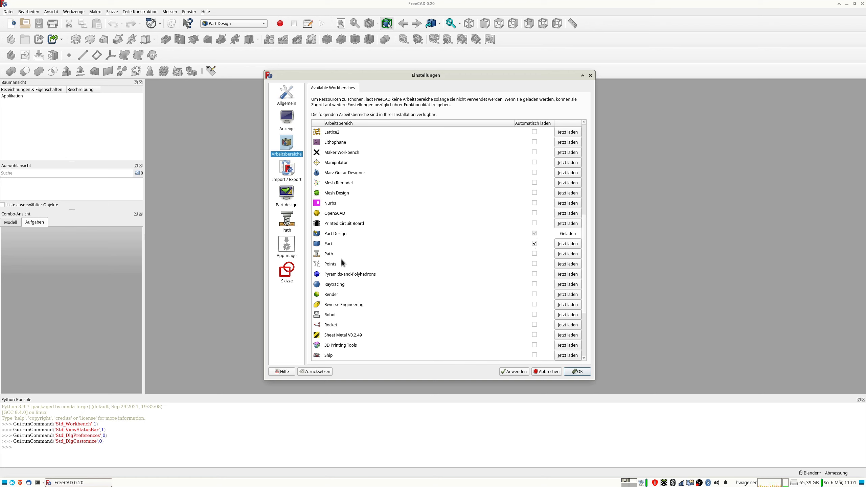
pyautogui.click(515, 373)
# Step: Examine the IFC and DWG import/export, Part design, workbench, Path and AppImage preferences
pyautogui.click(290, 175)
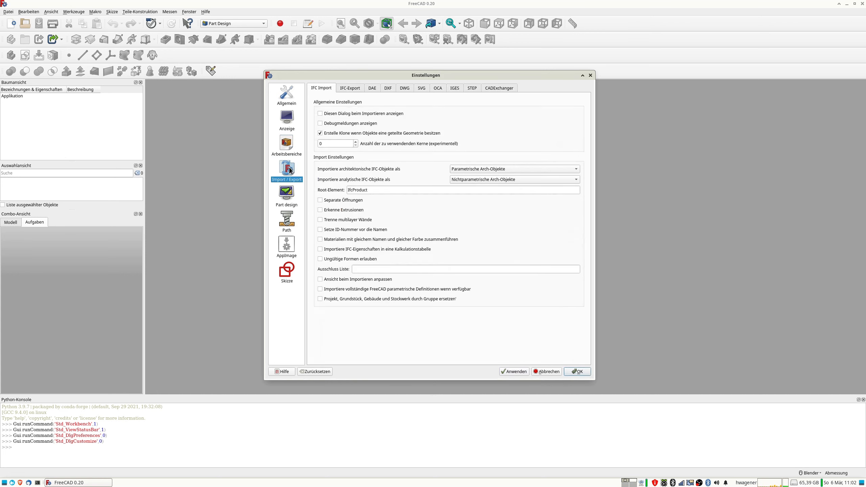
pyautogui.click(406, 89)
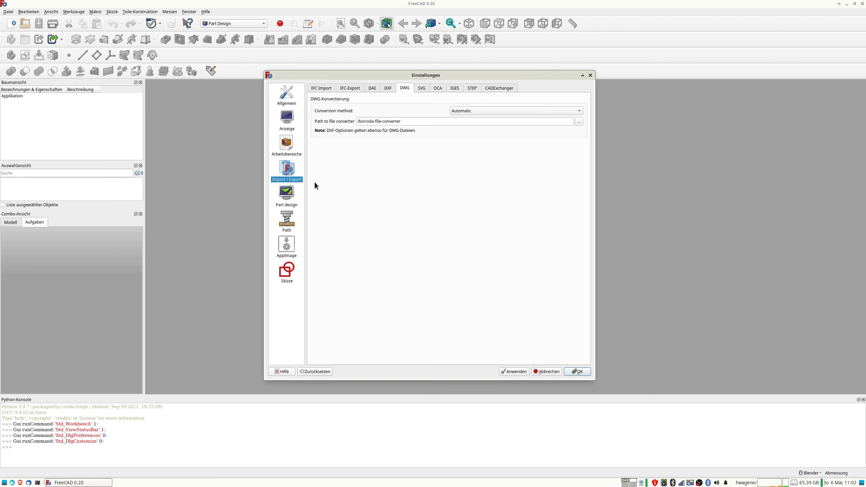
pyautogui.click(287, 197)
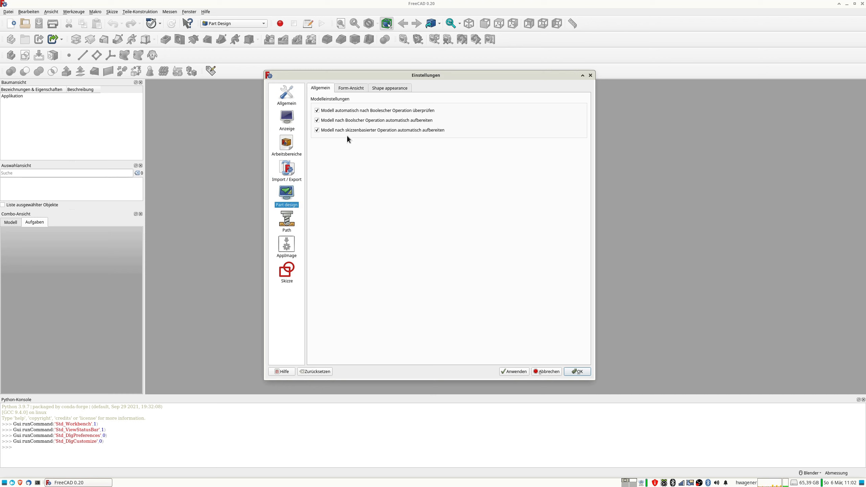
pyautogui.click(348, 88)
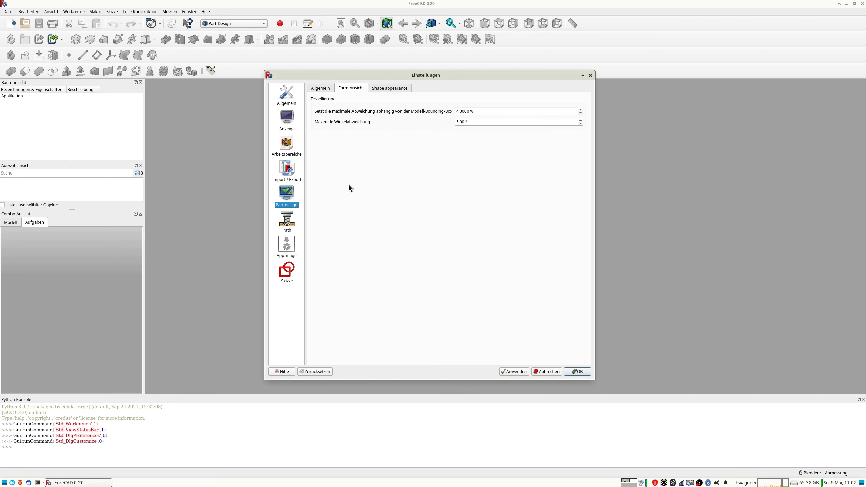
pyautogui.click(288, 148)
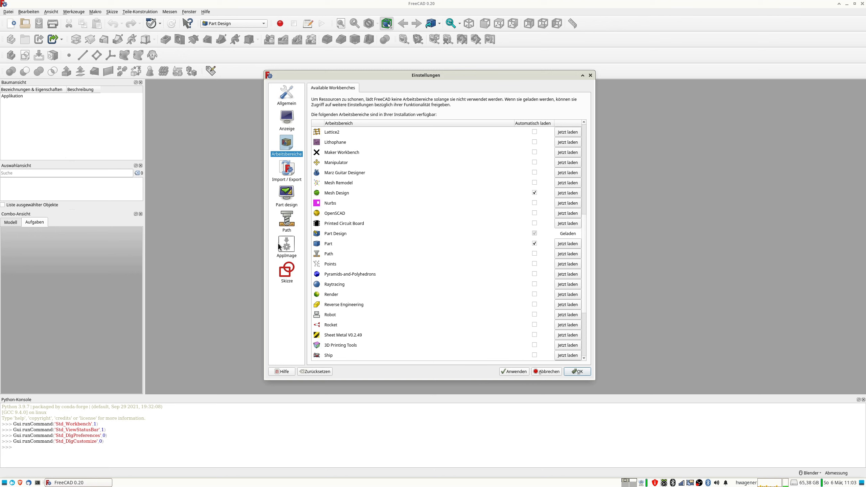
pyautogui.click(289, 221)
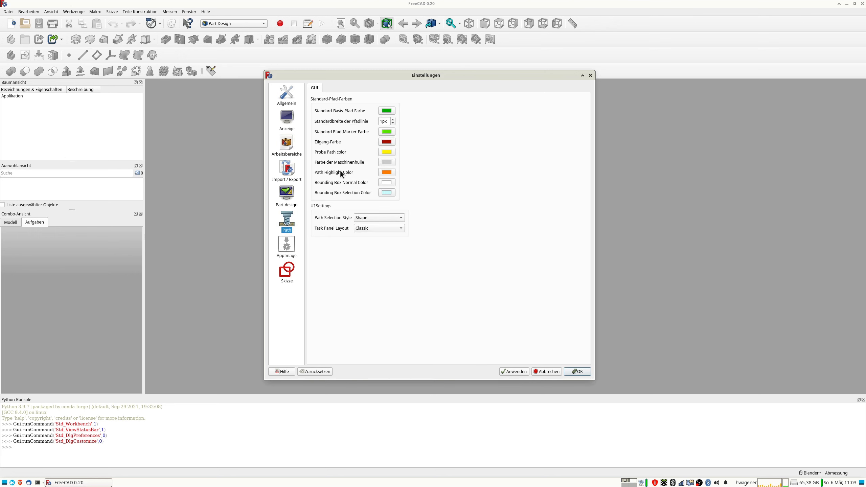
pyautogui.click(286, 246)
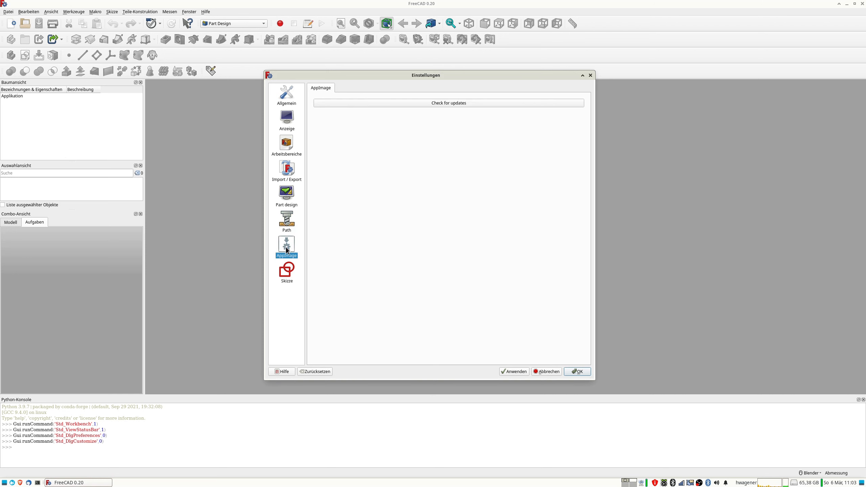
# Step: Check the general sketcher preferences, apply all preference changes and close the settings dialog
pyautogui.click(288, 269)
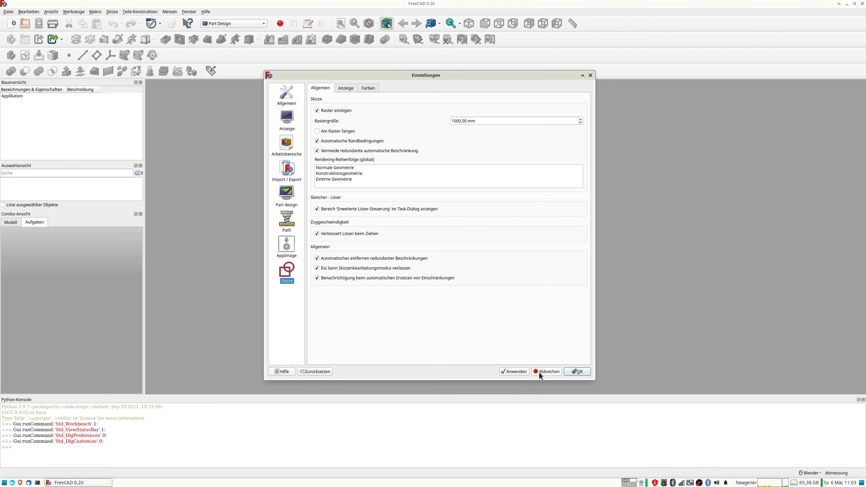
pyautogui.click(520, 371)
pyautogui.click(577, 374)
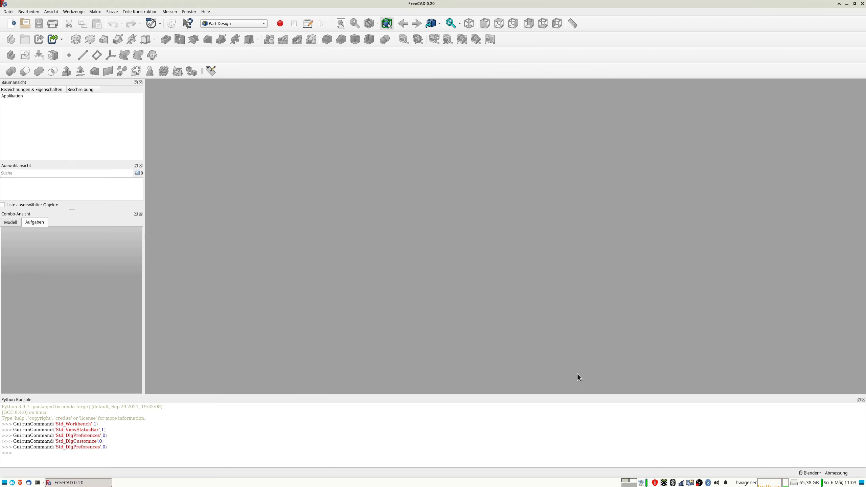
# Step: Open the customization dialog and examine the lists of disabled and enabled workbenches
pyautogui.click(50, 12)
pyautogui.moveTo(67, 13)
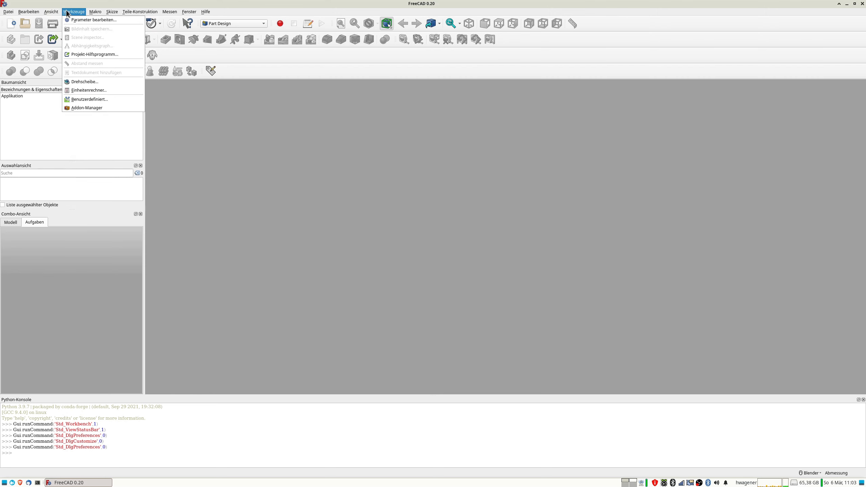
pyautogui.click(99, 99)
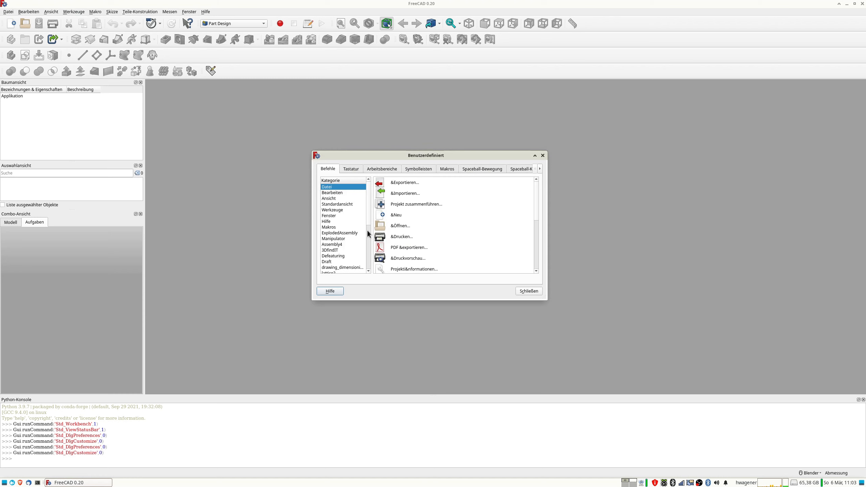
pyautogui.click(384, 171)
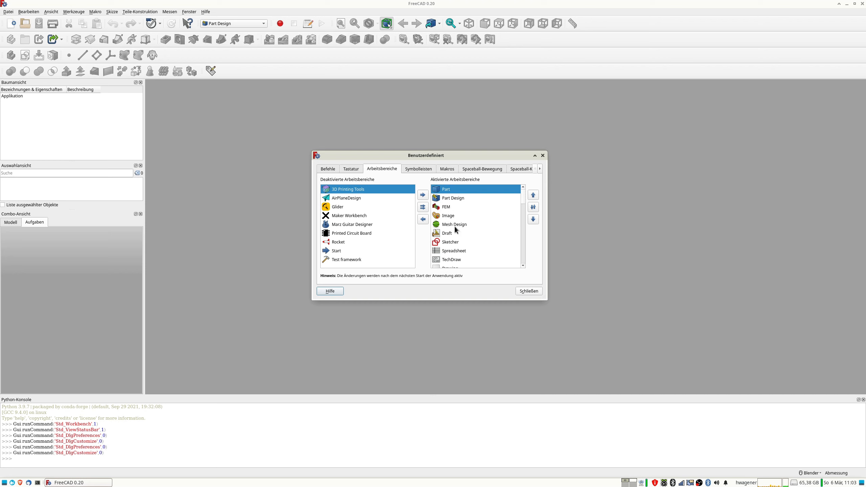
pyautogui.click(451, 235)
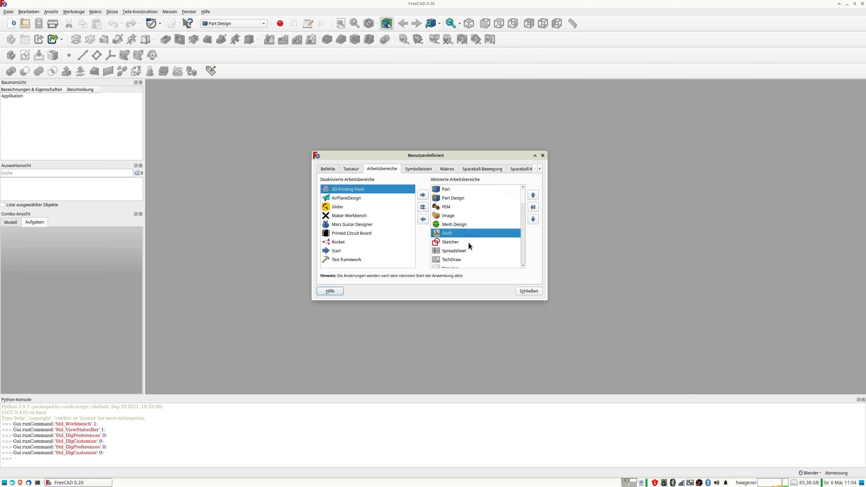
pyautogui.click(466, 244)
pyautogui.scroll(-2, 473, 249)
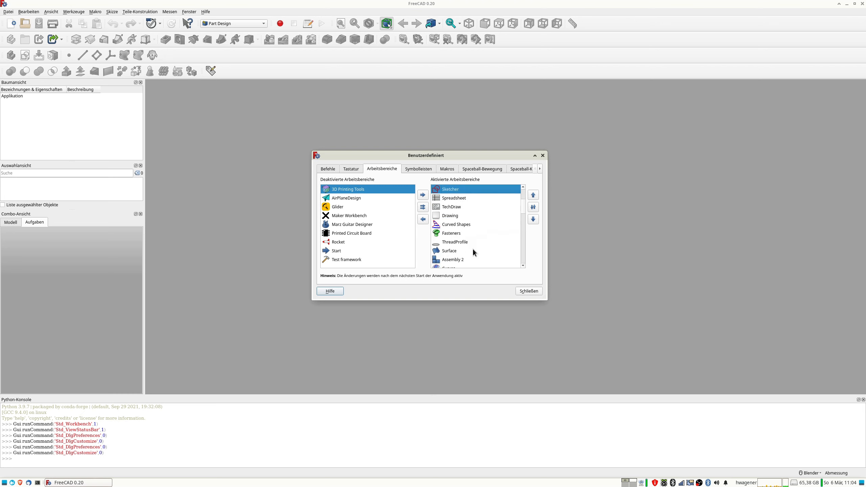
pyautogui.click(457, 201)
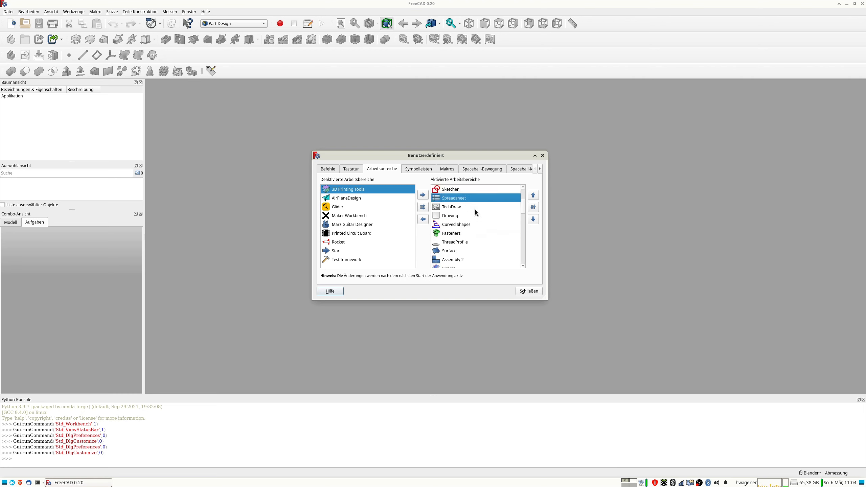
pyautogui.click(461, 207)
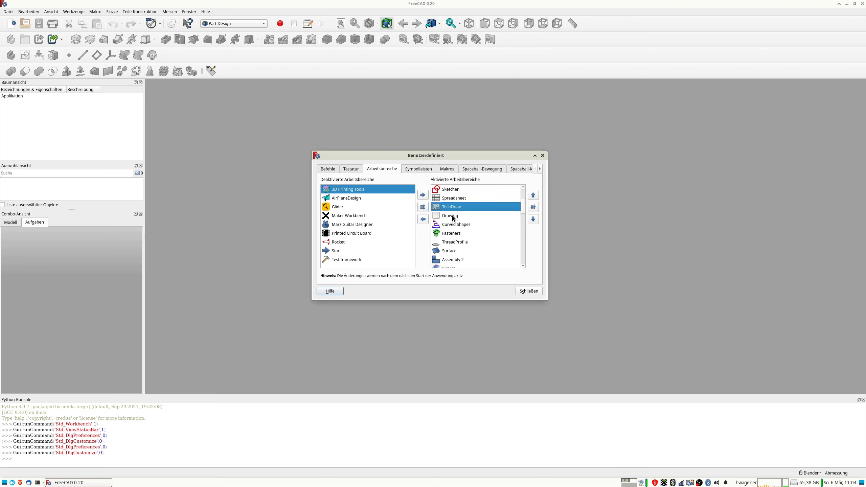
pyautogui.click(453, 217)
pyautogui.click(463, 225)
pyautogui.scroll(-1, 463, 237)
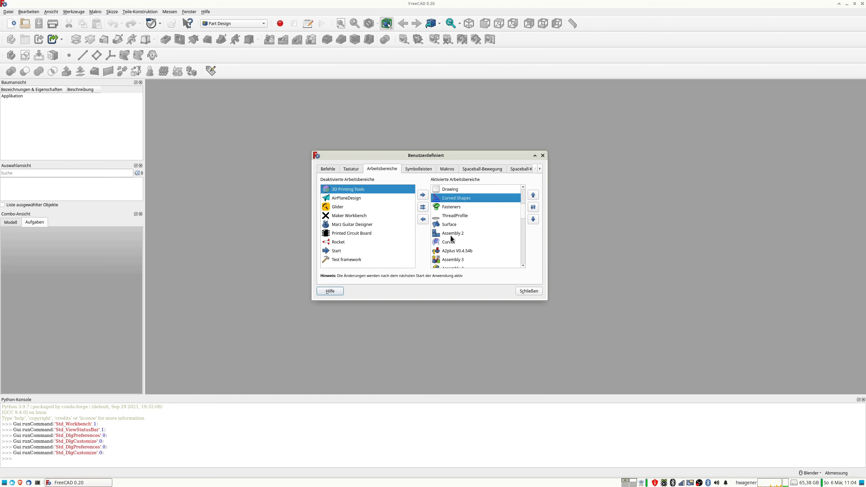
pyautogui.scroll(-3, 451, 235)
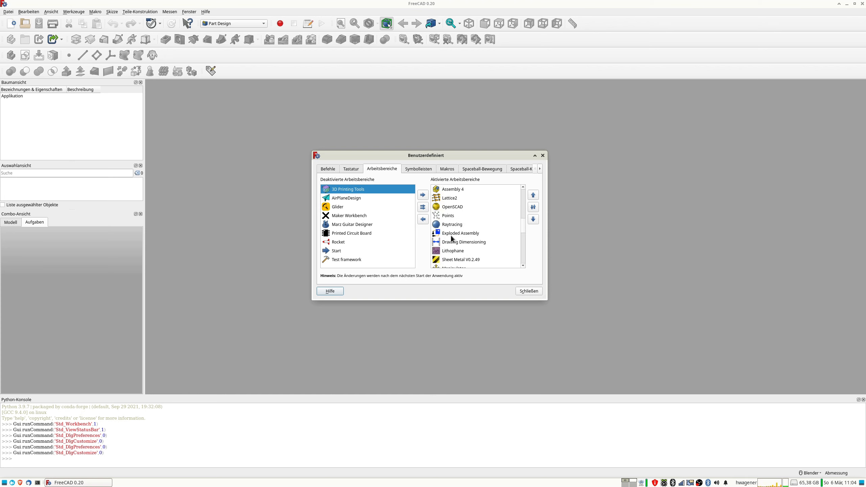
pyautogui.scroll(4, 451, 236)
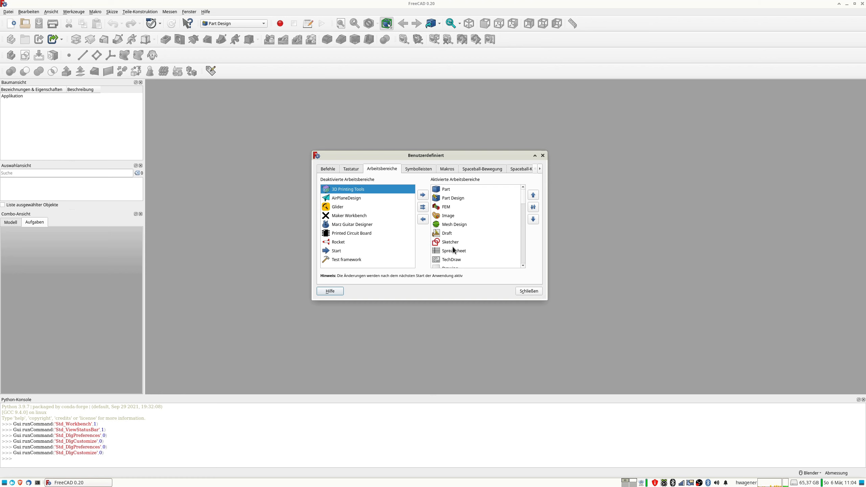
# Step: Examine the custom toolbars defined for Part Design and the commands contained in the PART toolbar
pyautogui.click(330, 168)
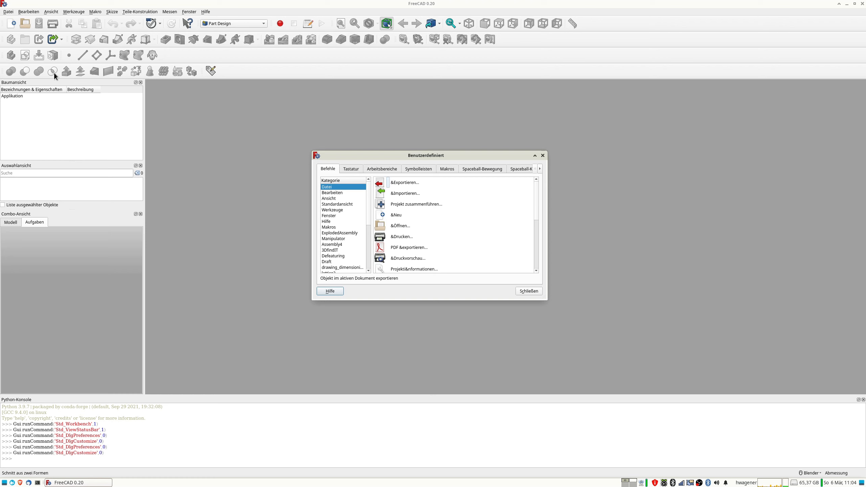
pyautogui.click(417, 170)
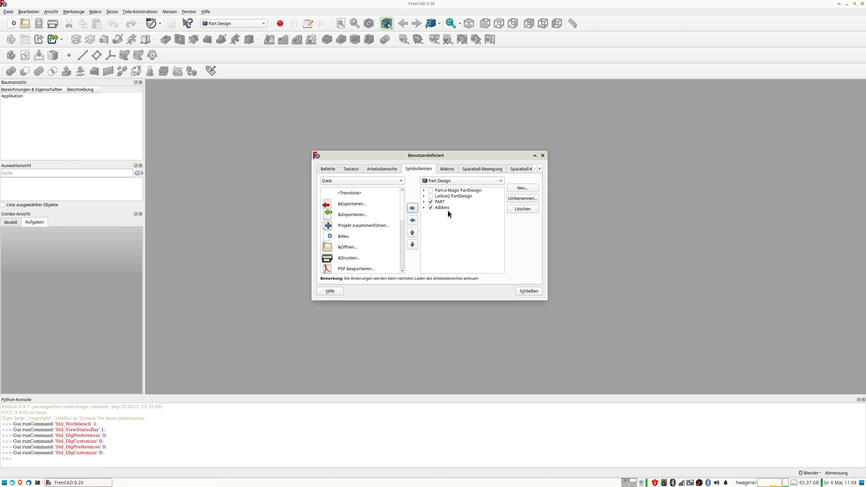
pyautogui.click(424, 202)
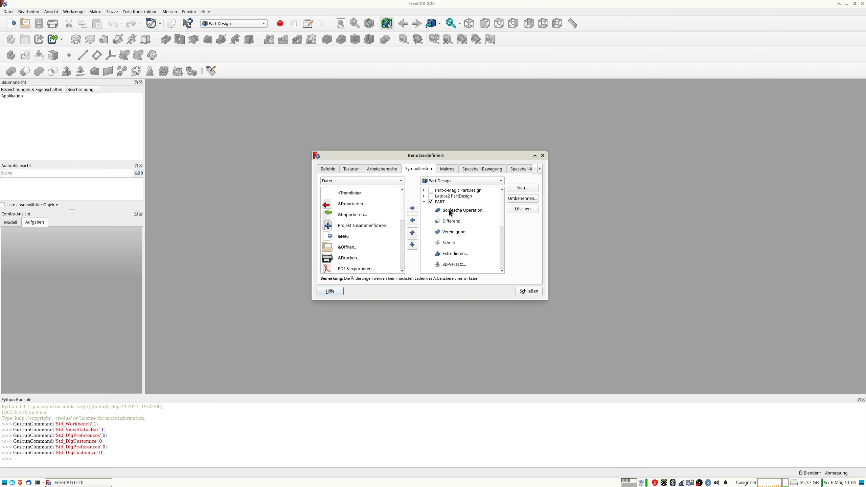
pyautogui.scroll(-3, 461, 241)
pyautogui.scroll(3, 461, 241)
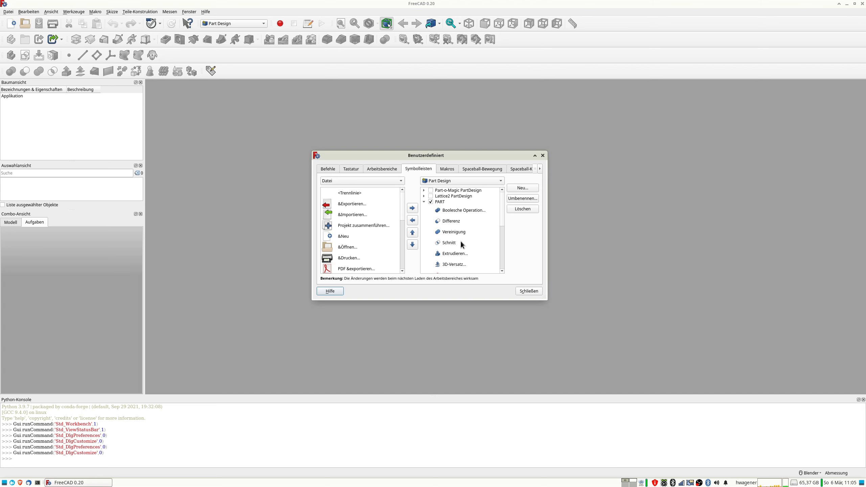
# Step: Compare the Werkzeuge and Formteil command categories with the PART toolbar's commands, and close the customization dialog
pyautogui.click(339, 181)
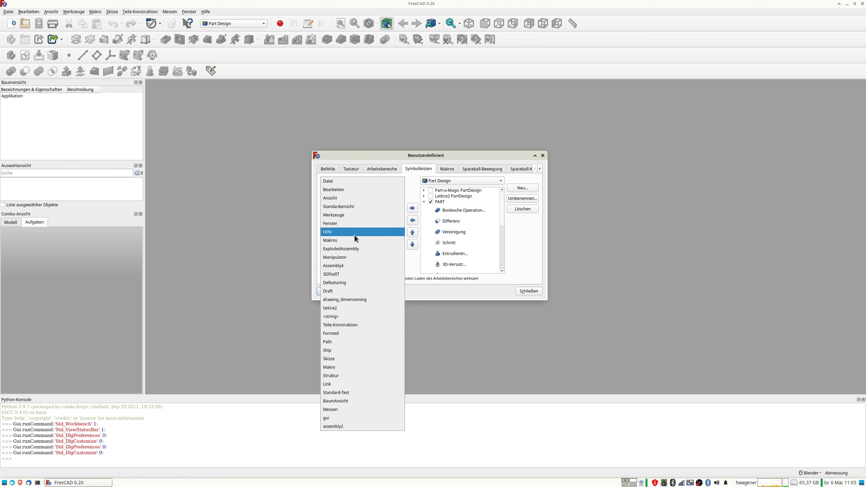
pyautogui.click(341, 215)
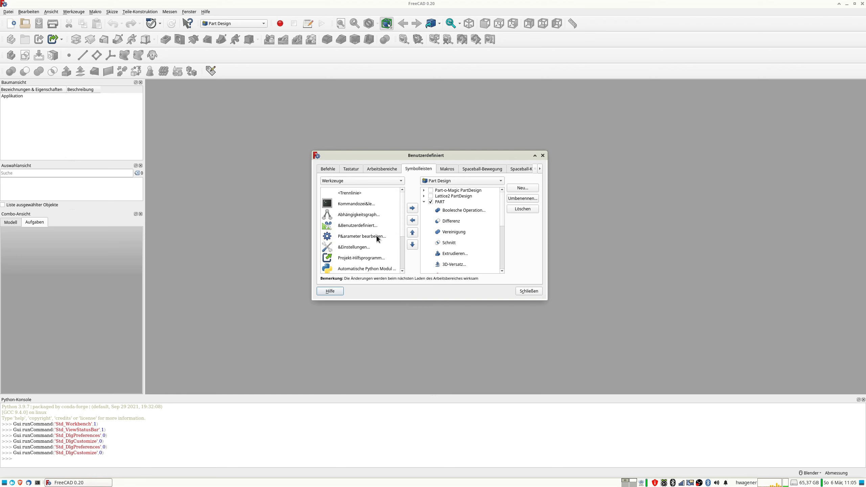
pyautogui.click(362, 180)
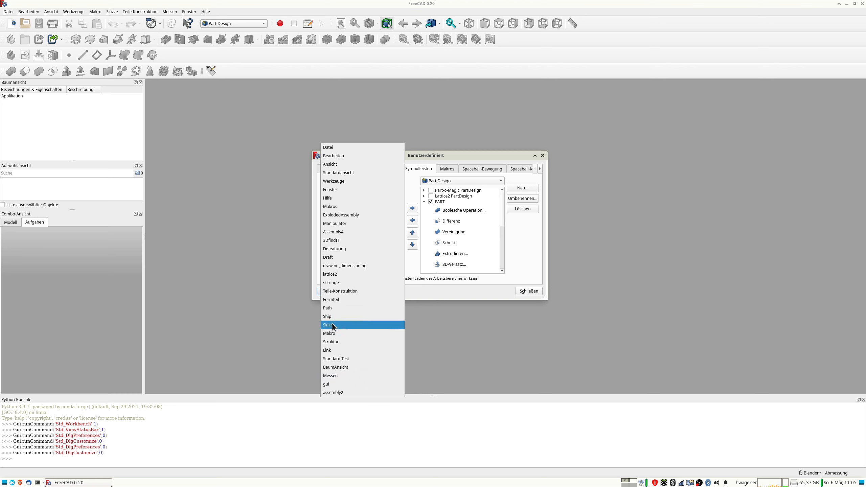
pyautogui.click(346, 300)
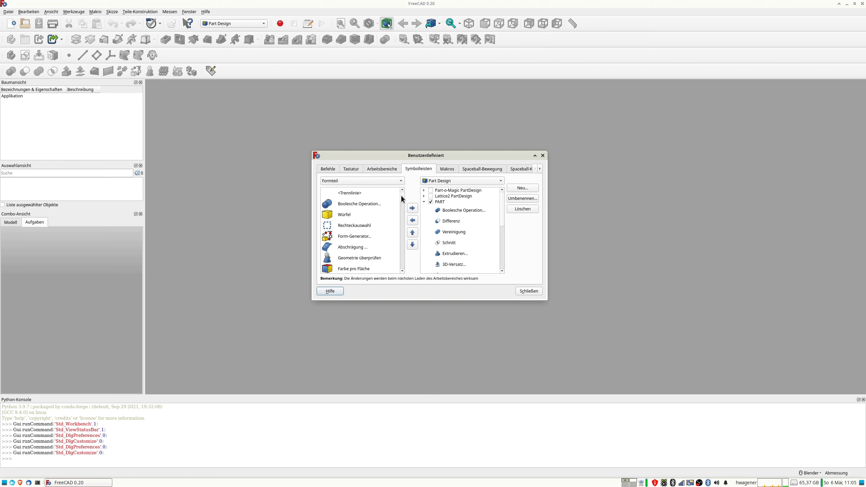
pyautogui.scroll(-2, 401, 195)
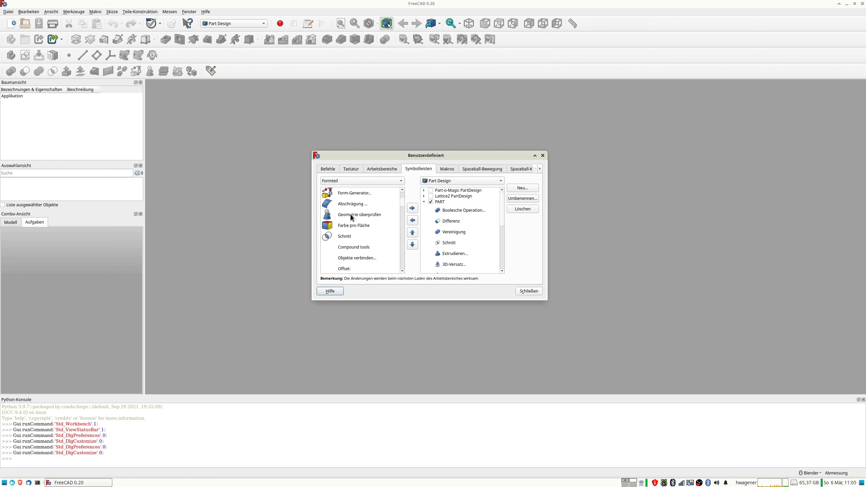
pyautogui.scroll(-6, 501, 210)
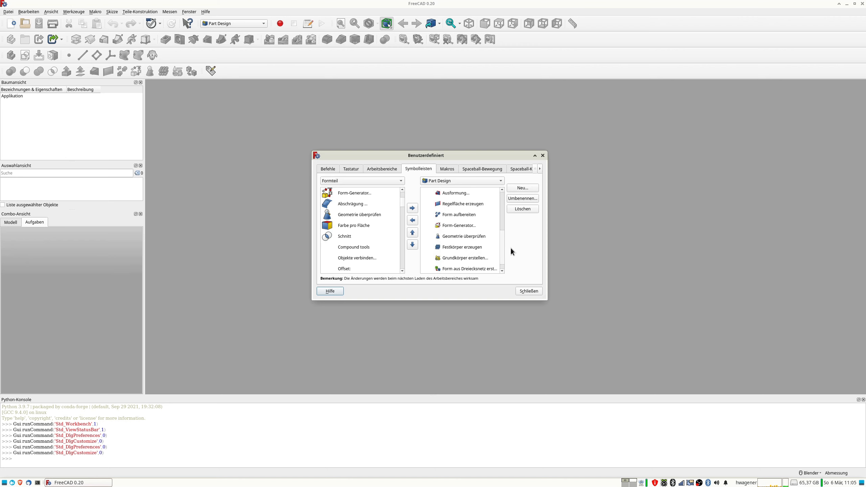
pyautogui.scroll(6, 503, 199)
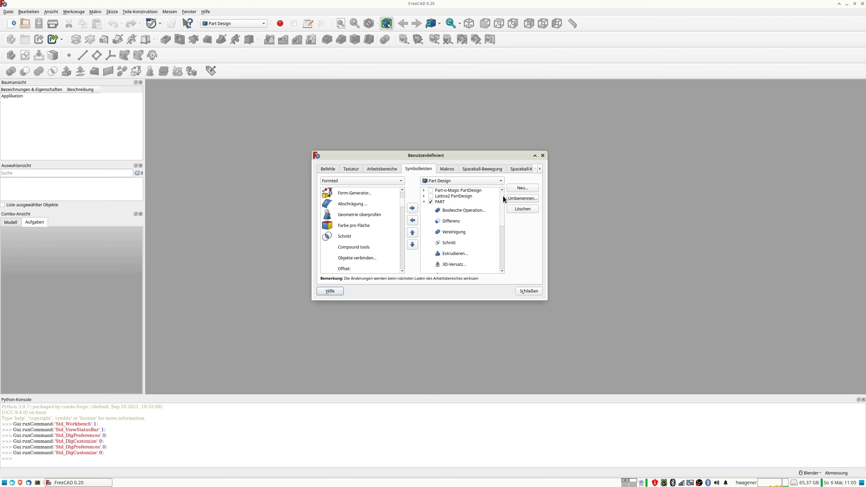
pyautogui.click(531, 291)
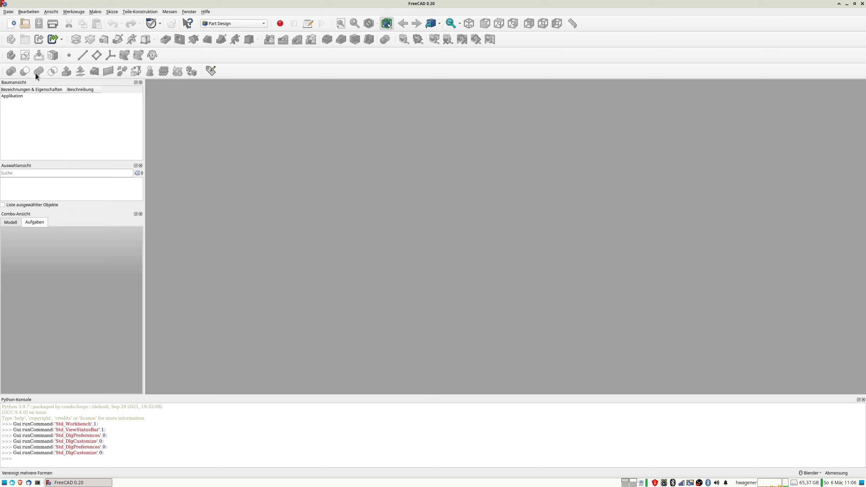
# Step: Switch to the Part workbench to look at its toolbars and return to the Part Design workbench
pyautogui.click(223, 23)
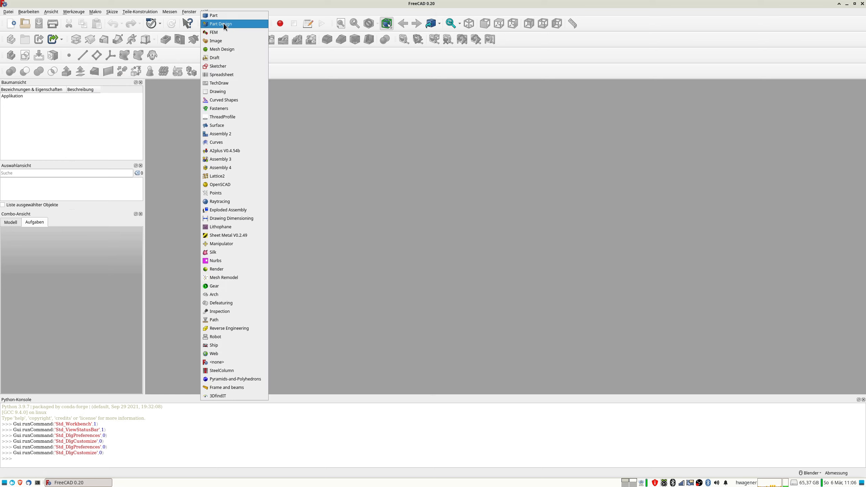
pyautogui.click(217, 15)
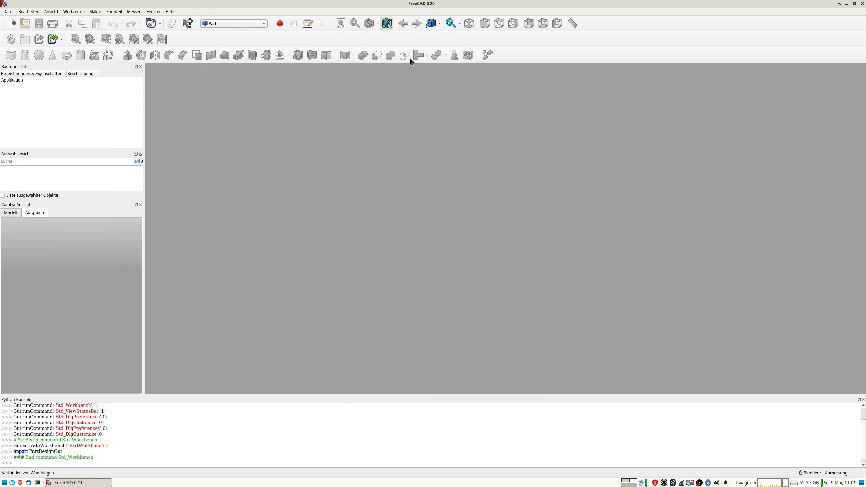
pyautogui.click(218, 24)
pyautogui.click(222, 32)
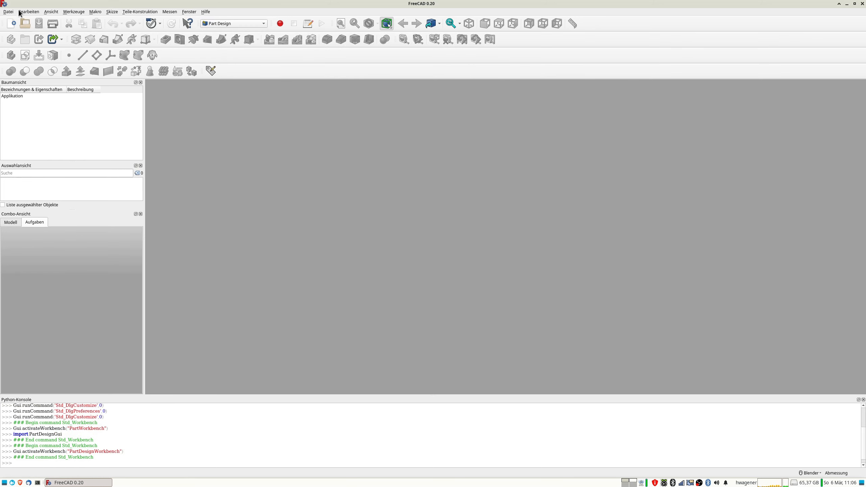
# Step: Create a new document, add a body to it and rename the body Dose
pyautogui.click(8, 11)
pyautogui.click(21, 21)
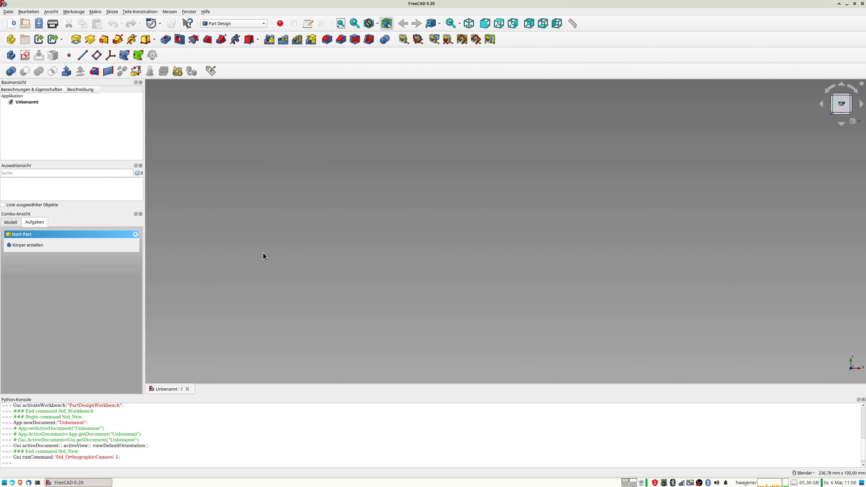
pyautogui.click(11, 58)
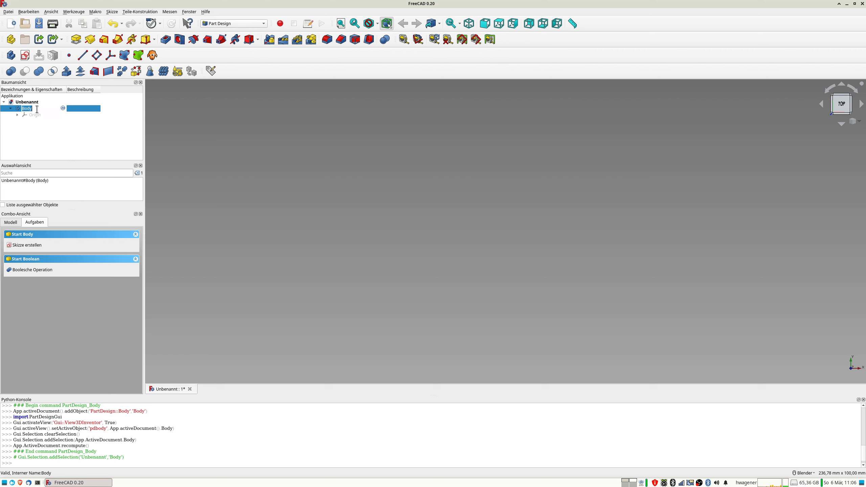
pyautogui.write('Dose')
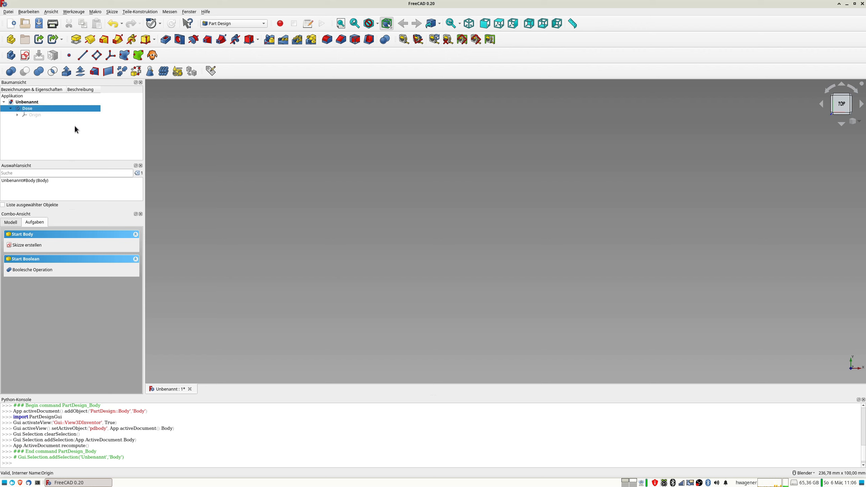
# Step: Create a new sketch on the XY plane of the Dose body
pyautogui.click(25, 58)
pyautogui.click(25, 265)
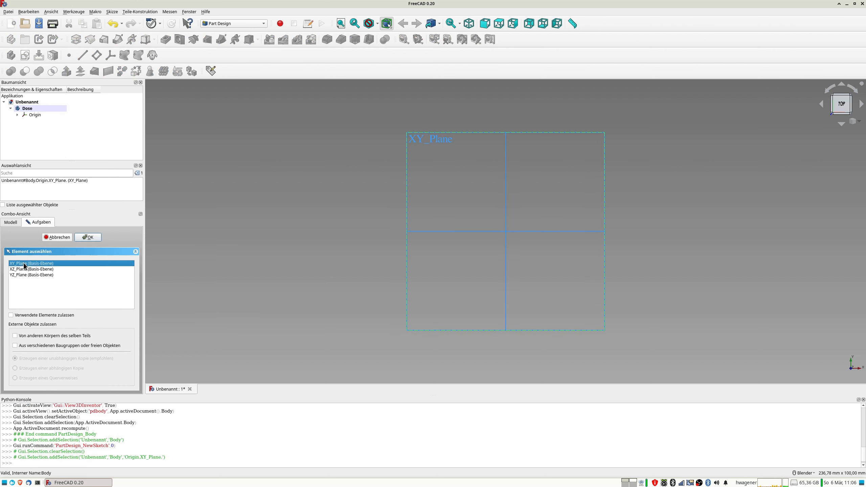
pyautogui.click(90, 237)
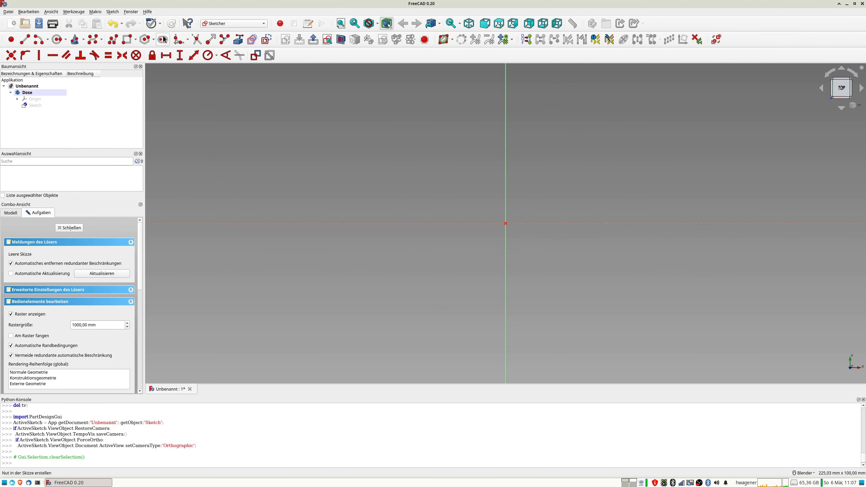
# Step: Sketch a regular hexagon centred on the origin with a corner at about (13.6, 23.2) mm, and constrain its top edge horizontal
pyautogui.click(146, 40)
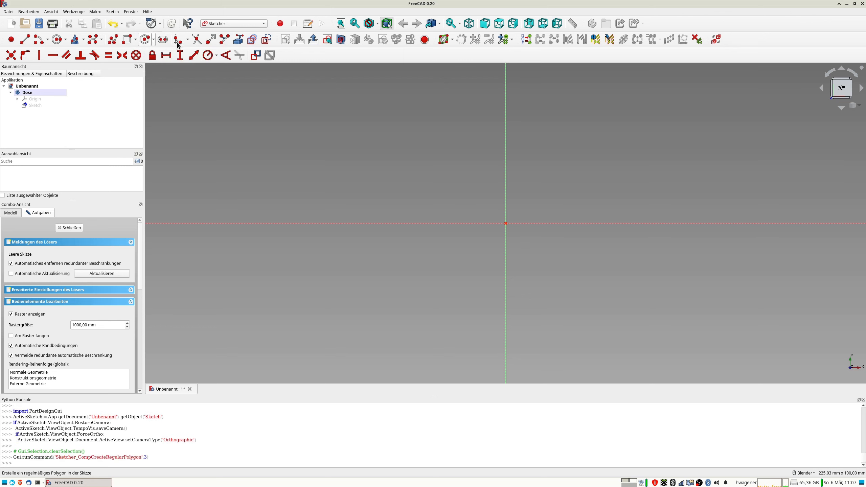
pyautogui.click(506, 224)
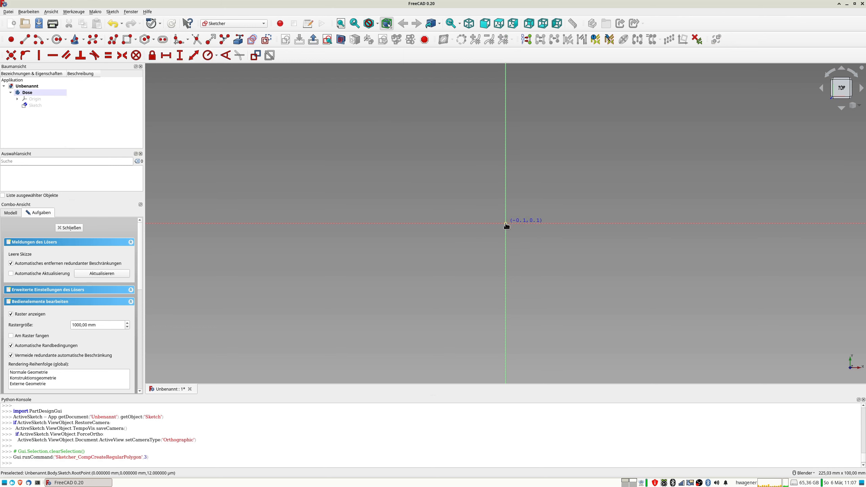
pyautogui.click(550, 149)
pyautogui.click(523, 149)
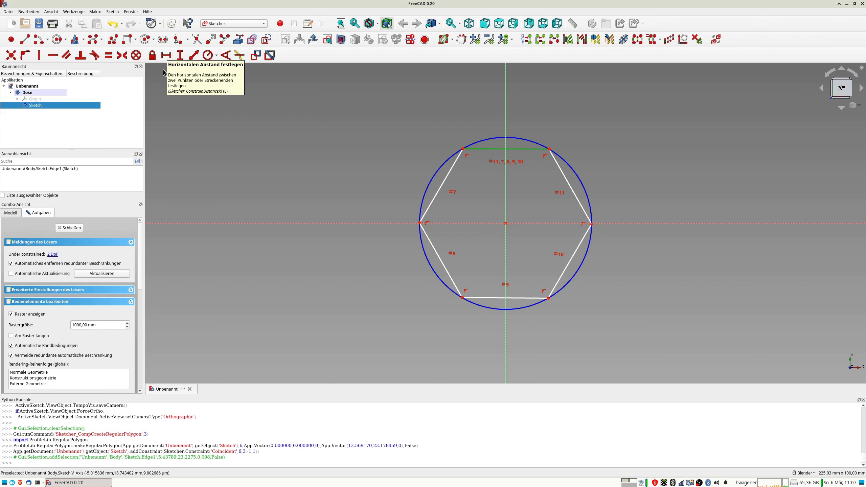
pyautogui.click(52, 56)
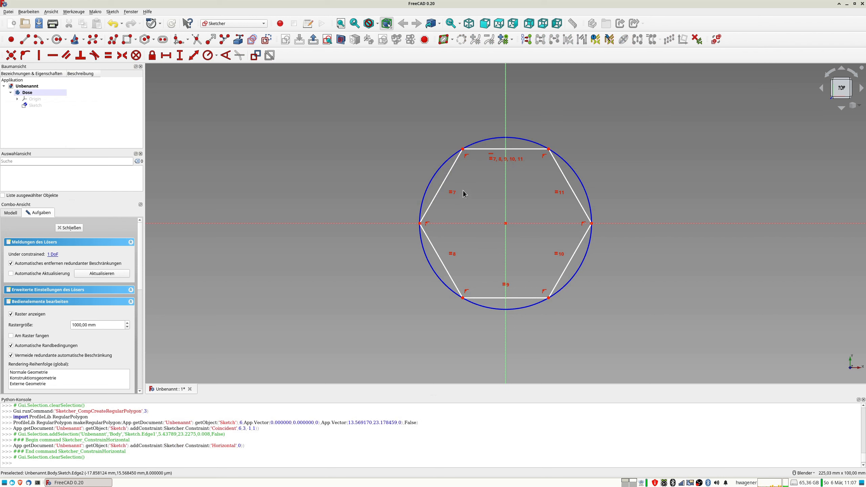
# Step: Constrain the vertical distance between the hexagon's upper and lower corners to 50 mm and place the dimension outside the shape
pyautogui.click(463, 149)
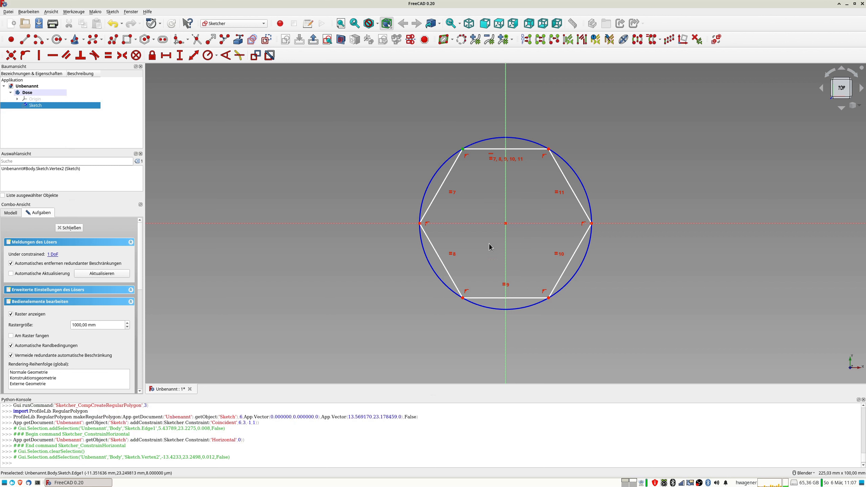
pyautogui.click(463, 298)
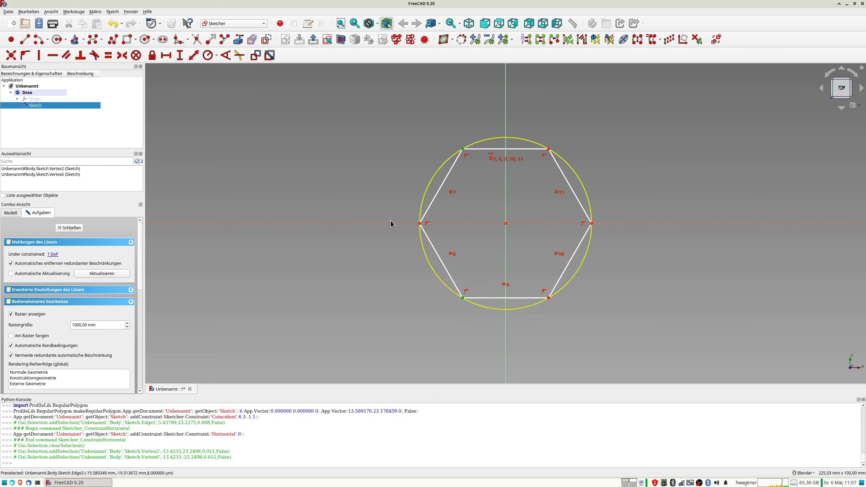
pyautogui.click(180, 56)
pyautogui.write('50')
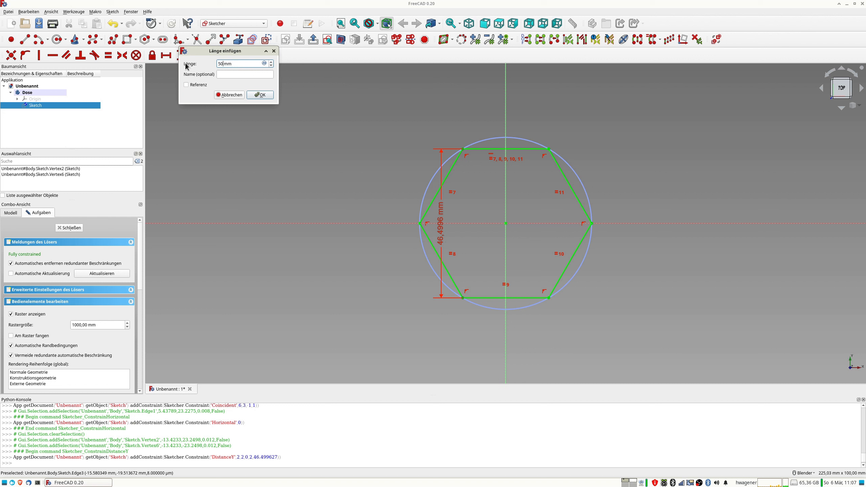
pyautogui.press('Return')
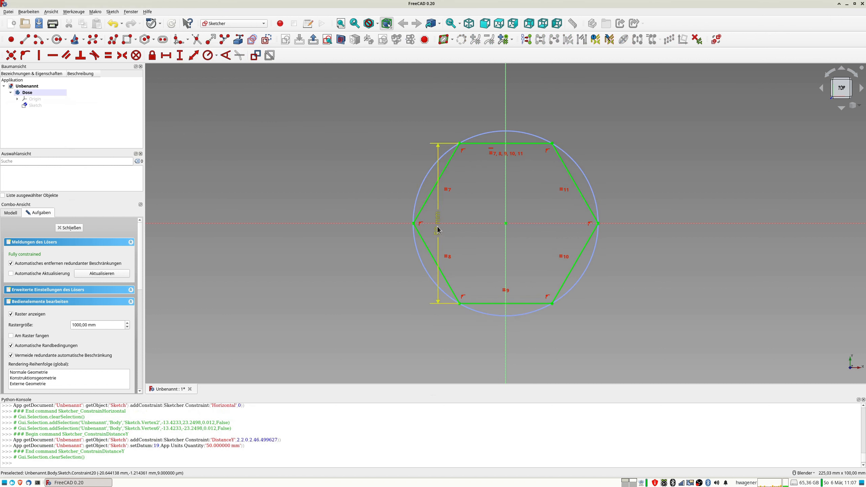
pyautogui.moveTo(439, 229); pyautogui.dragTo(363, 192)
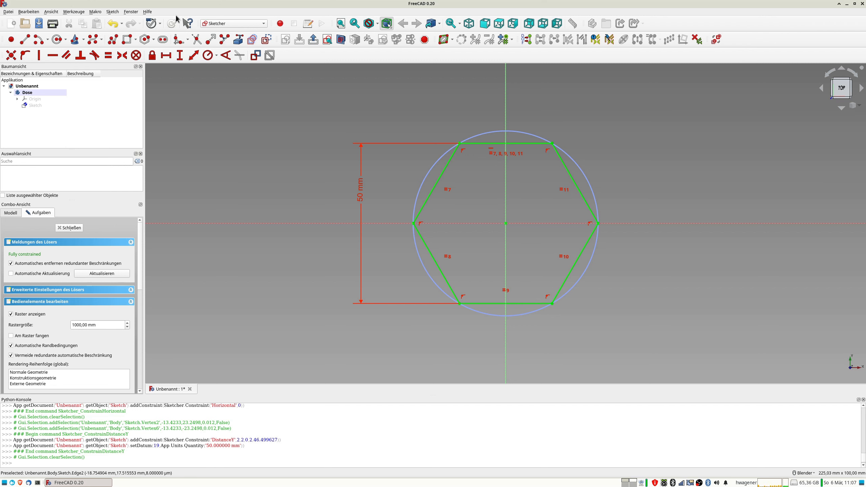
# Step: Sketch a smaller hexagon centred on the origin with a corner at about (-12.3, 21.3) mm, its top edge parallel to the outer one's
pyautogui.click(140, 43)
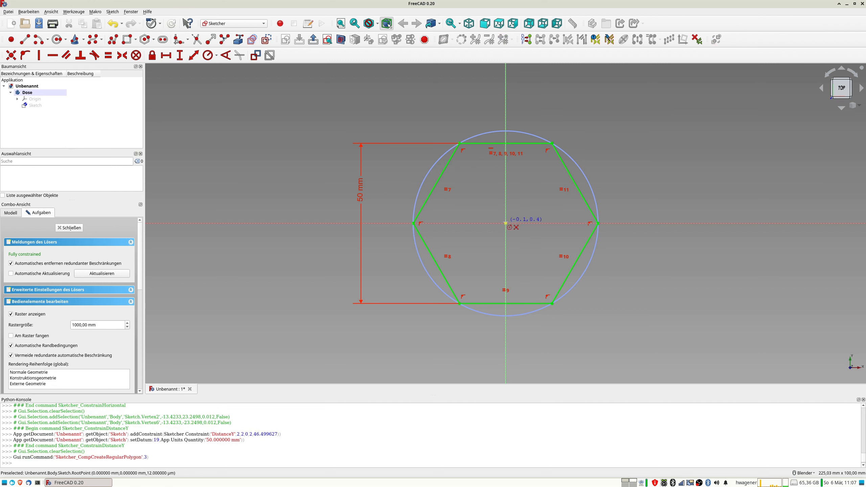
pyautogui.click(505, 224)
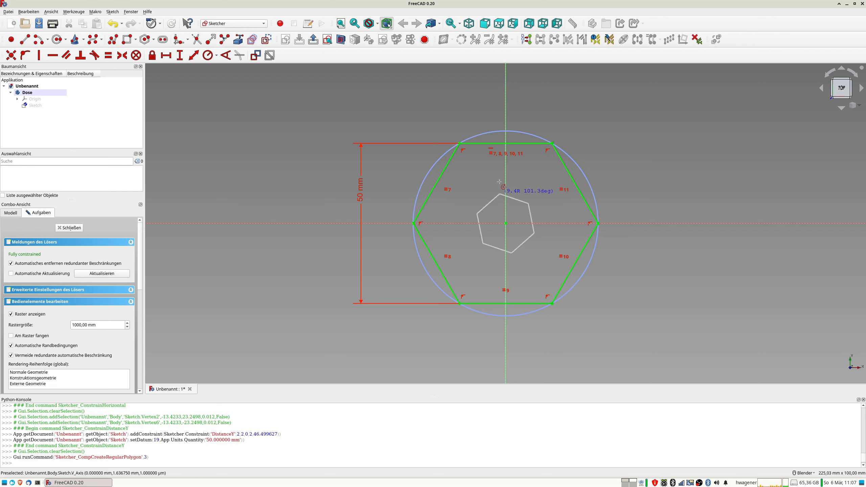
pyautogui.click(467, 156)
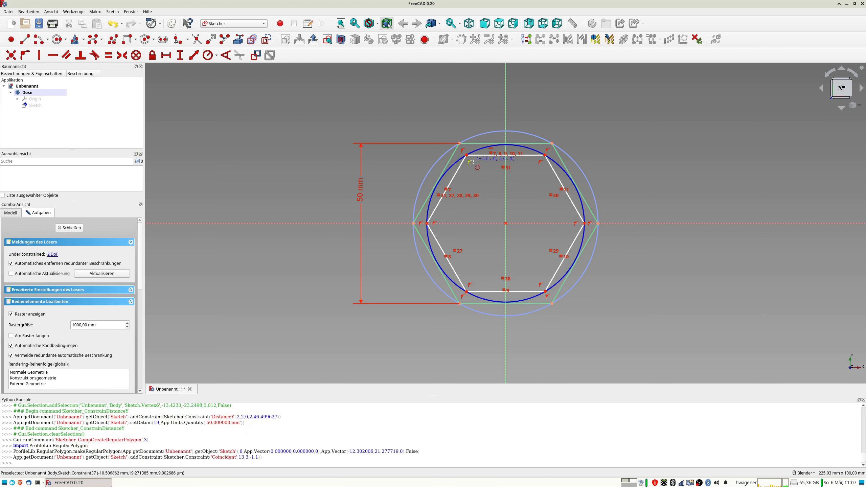
pyautogui.click(486, 156)
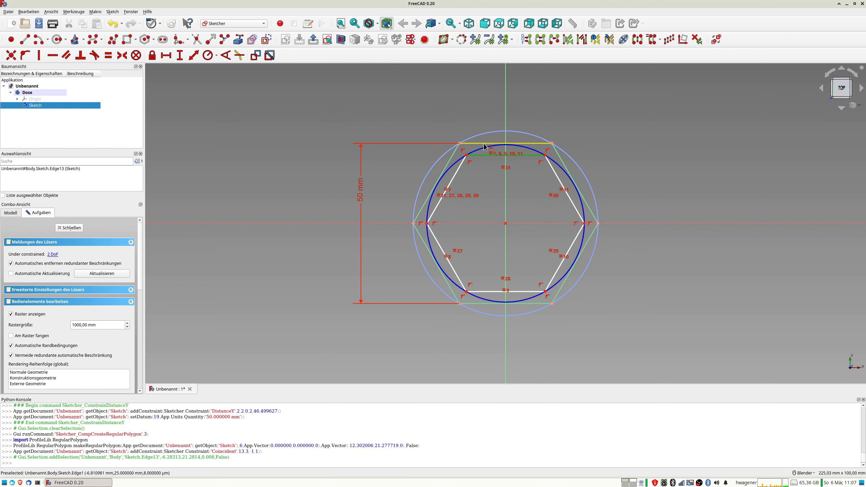
pyautogui.click(483, 144)
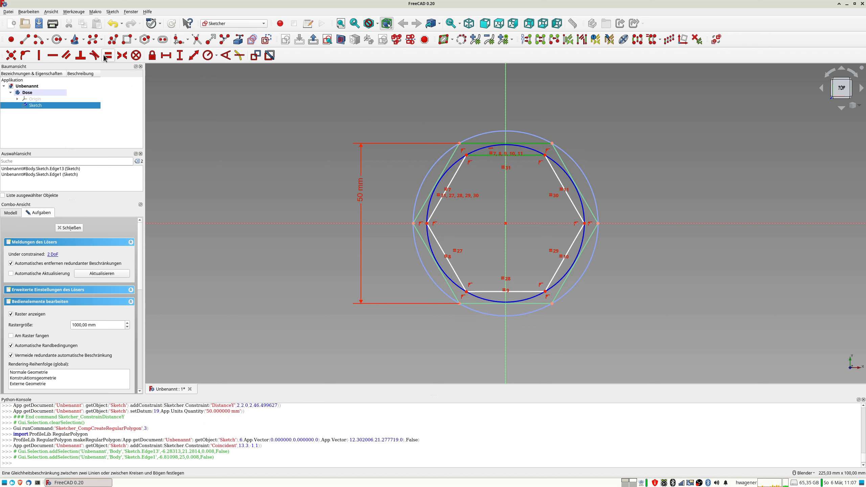
pyautogui.click(68, 57)
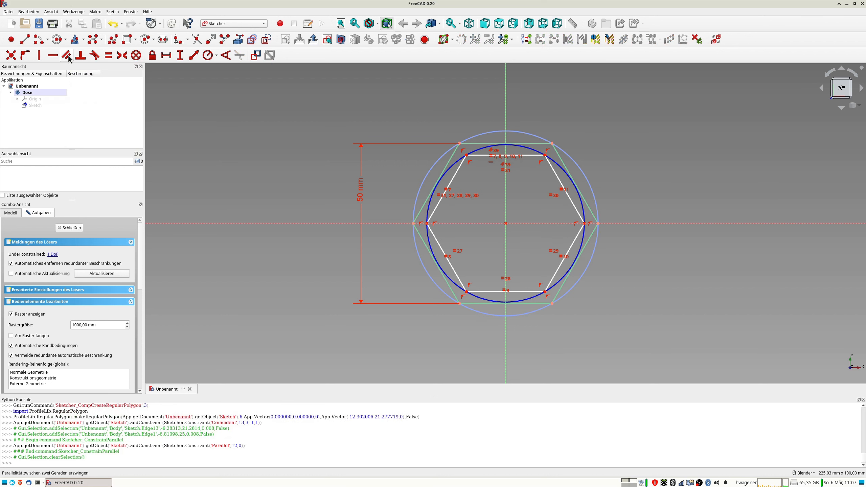
# Step: Constrain the distance from the inner hexagon's upper corner to the outer hexagon's top edge to 2 mm
pyautogui.click(468, 156)
pyautogui.click(470, 144)
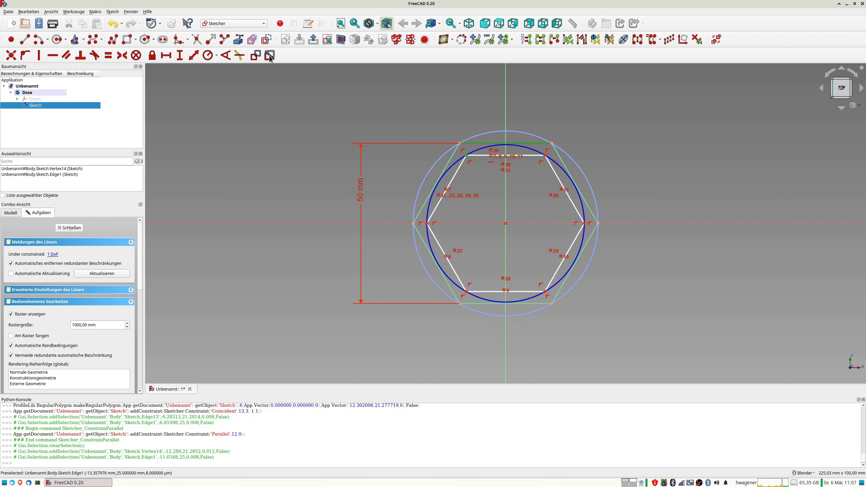
pyautogui.click(191, 57)
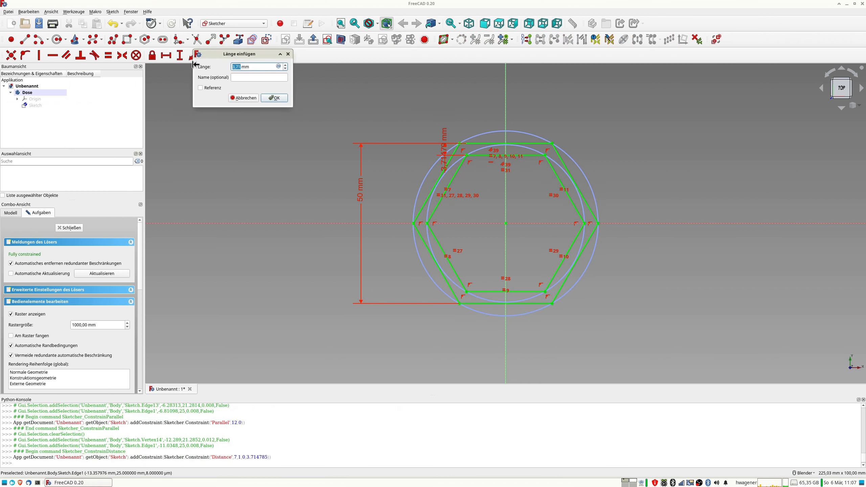
pyautogui.write('2')
pyautogui.press('Return')
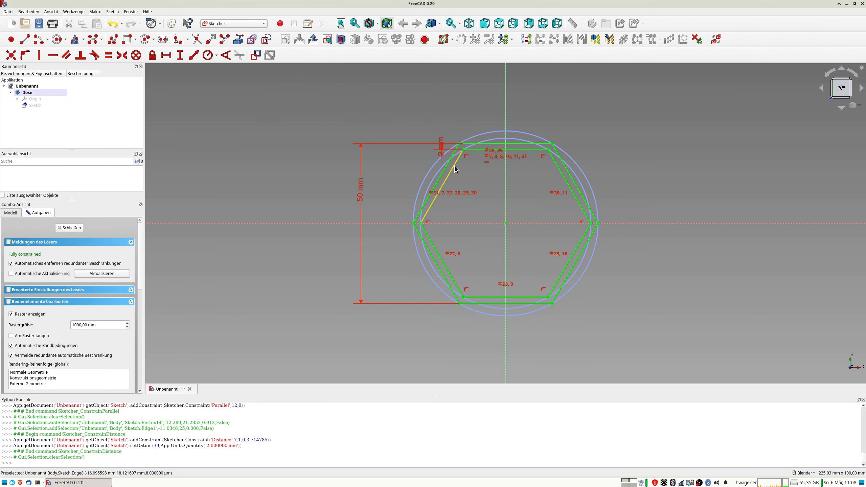
# Step: Convert all six edges of the inner hexagon to construction geometry
pyautogui.click(479, 151)
pyautogui.click(477, 150)
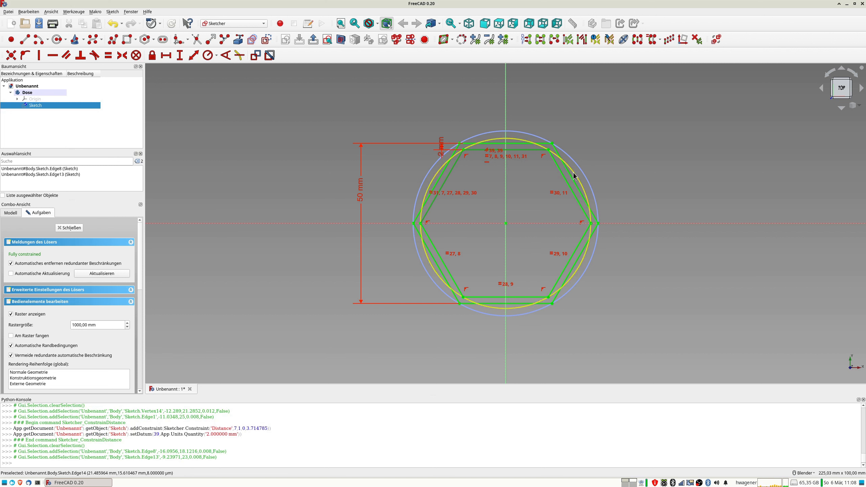
pyautogui.click(561, 174)
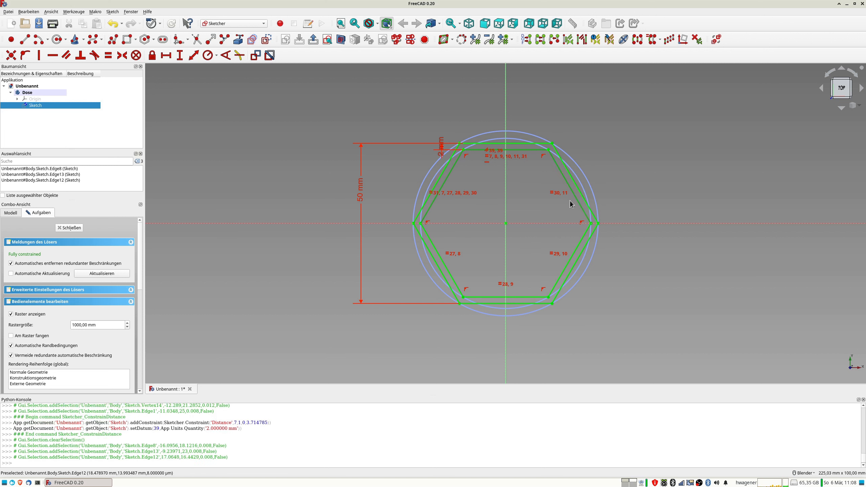
pyautogui.click(571, 255)
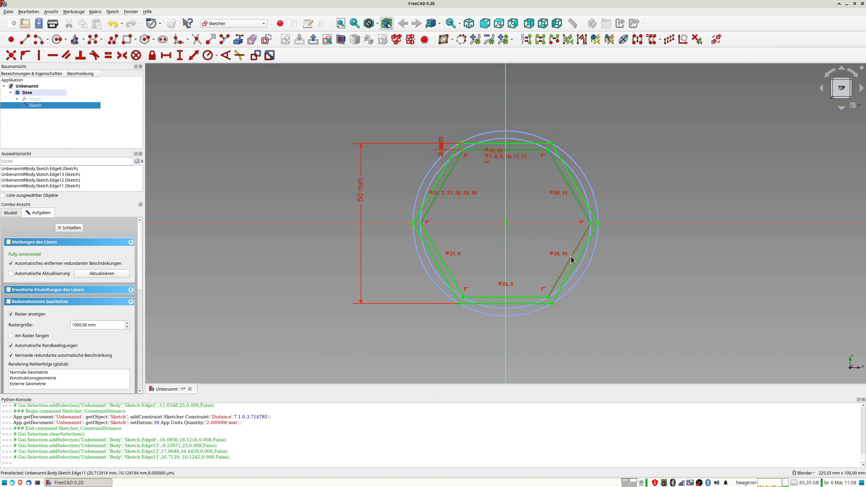
pyautogui.click(525, 298)
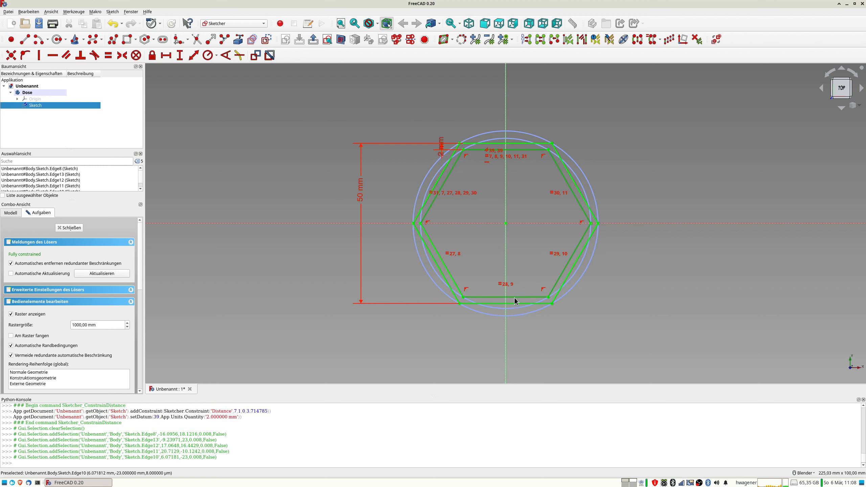
pyautogui.click(449, 273)
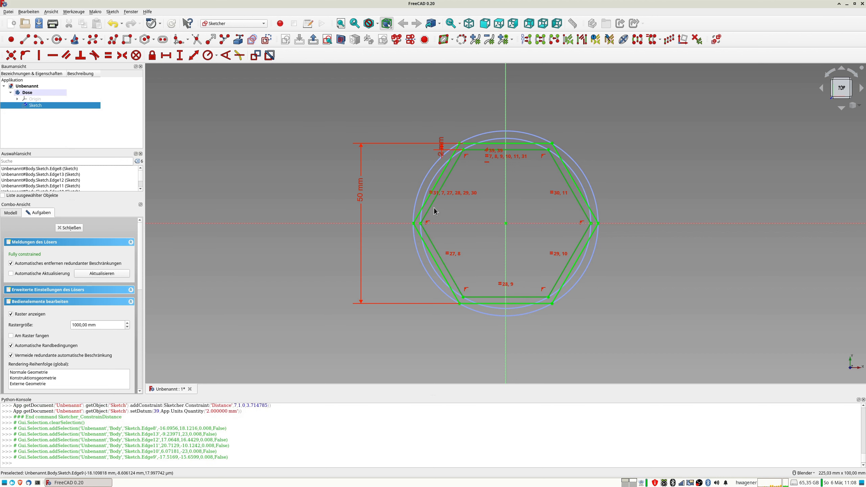
pyautogui.click(267, 40)
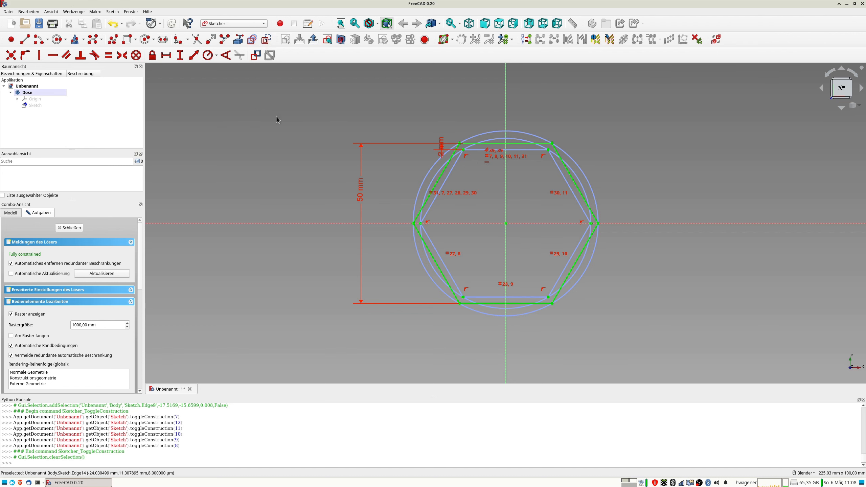
# Step: Close the sketch and pad the outer hexagon to a length of 2 mm
pyautogui.click(72, 228)
pyautogui.moveTo(515, 333)
pyautogui.mouseDown(button='middle')
pyautogui.moveTo(536, 276)
pyautogui.moveTo(538, 286)
pyautogui.mouseUp(button='middle')
pyautogui.click(77, 41)
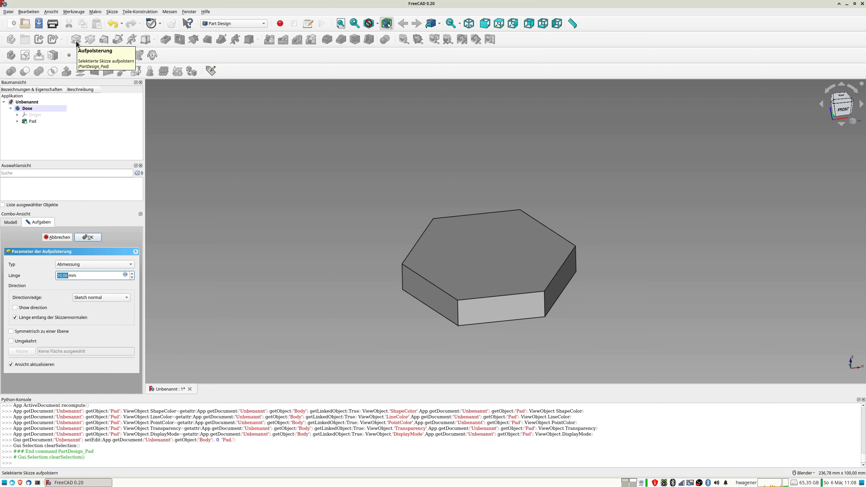
pyautogui.write('2')
pyautogui.press('Return')
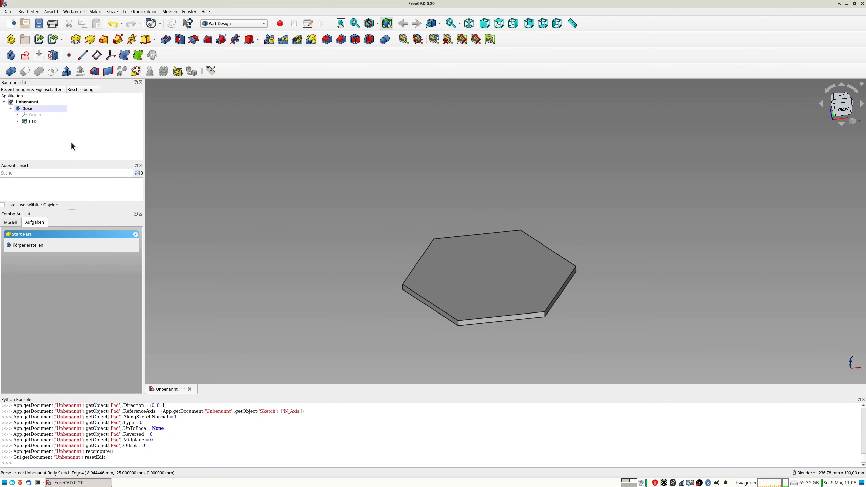
# Step: Duplicate the pad's sketch without its XY plane dependency and move the copy into the Dose body
pyautogui.click(17, 122)
pyautogui.click(31, 128)
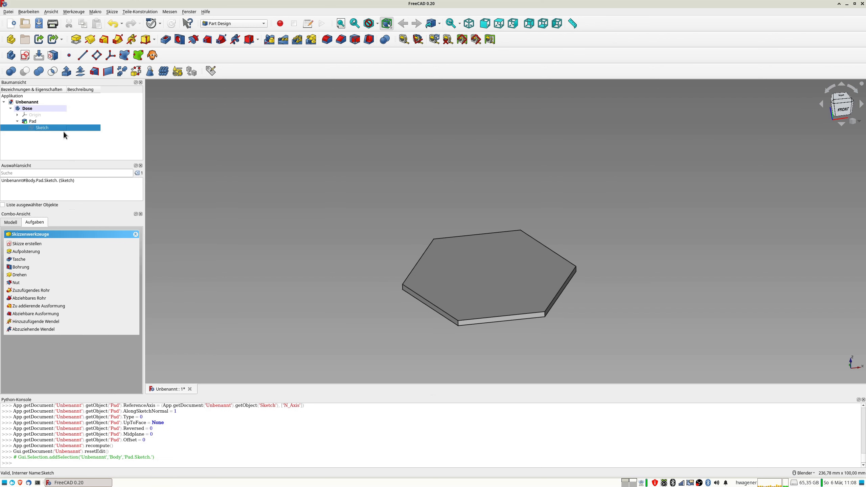
pyautogui.hotkey('ctrl', 'e')
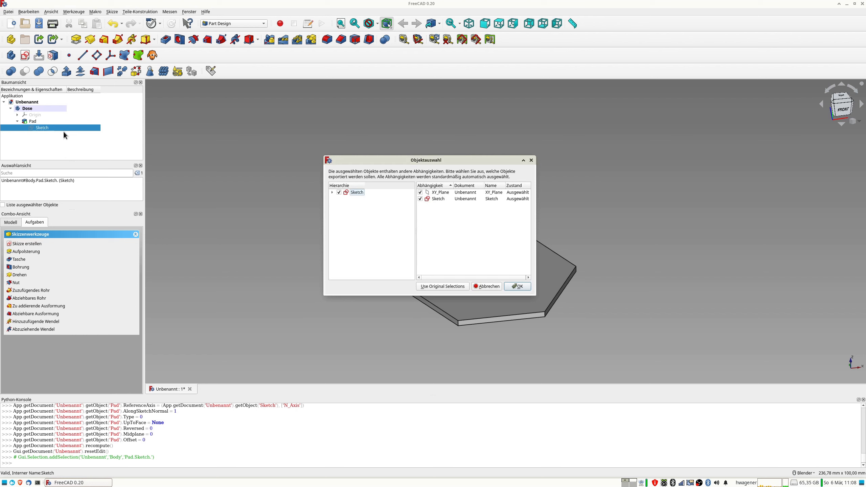
pyautogui.click(332, 193)
pyautogui.click(346, 199)
pyautogui.click(518, 287)
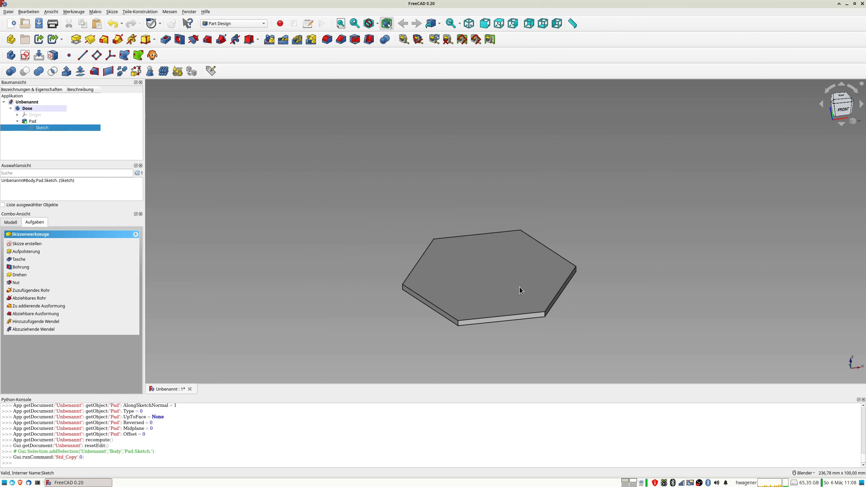
pyautogui.hotkey('ctrl', 'v')
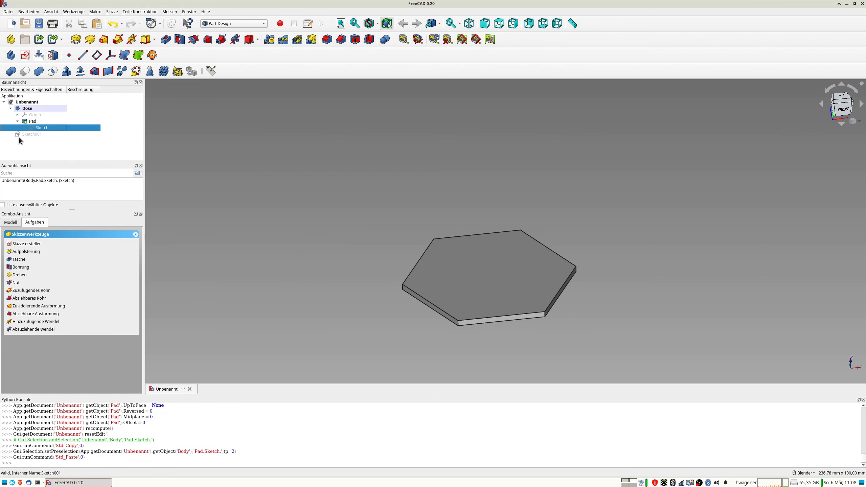
pyautogui.moveTo(23, 134); pyautogui.dragTo(29, 110)
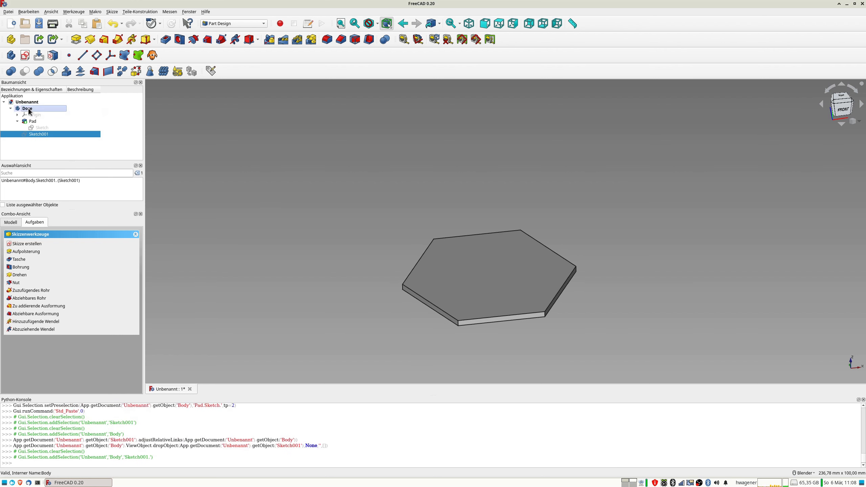
# Step: Attach the copied sketch to the top face of the pad using the FlatFace method
pyautogui.click(482, 265)
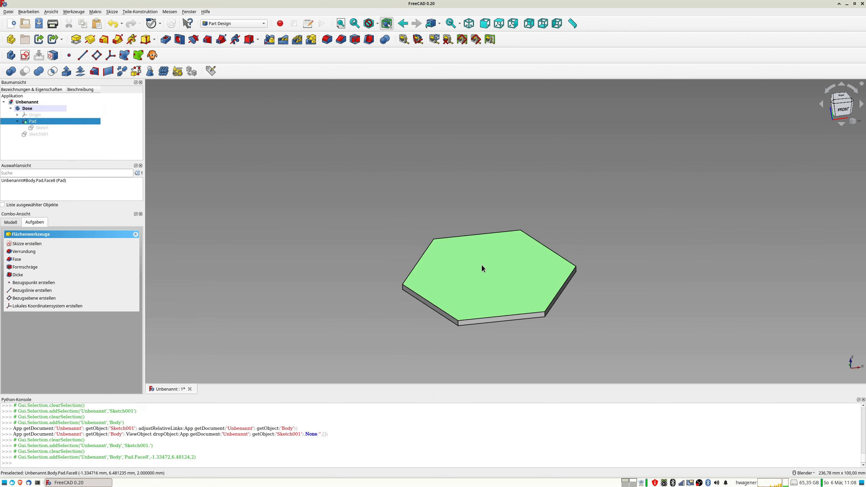
pyautogui.click(53, 56)
pyautogui.click(417, 237)
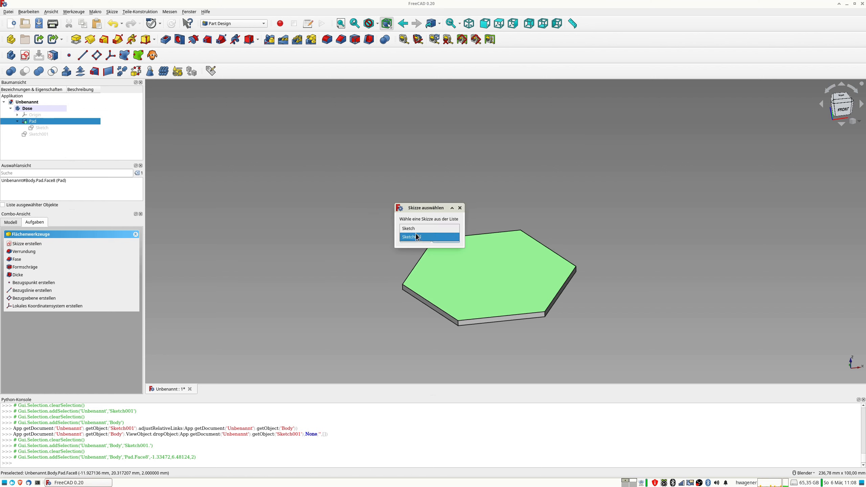
pyautogui.click(446, 240)
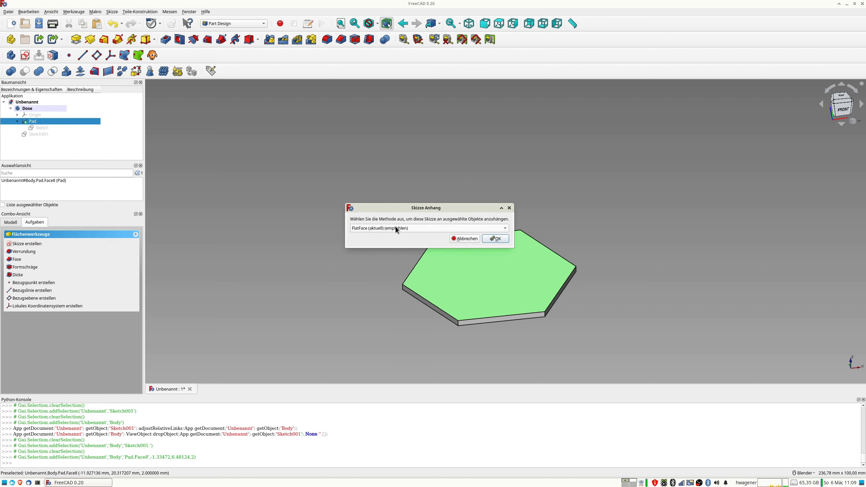
pyautogui.click(499, 238)
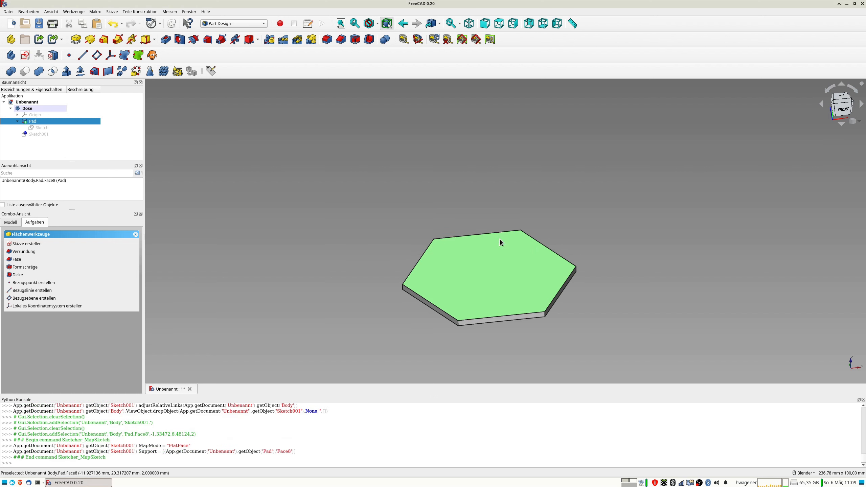
# Step: Rename the pad's sketch SK-Unten and the copied sketch SK-AbBoden
pyautogui.click(36, 128)
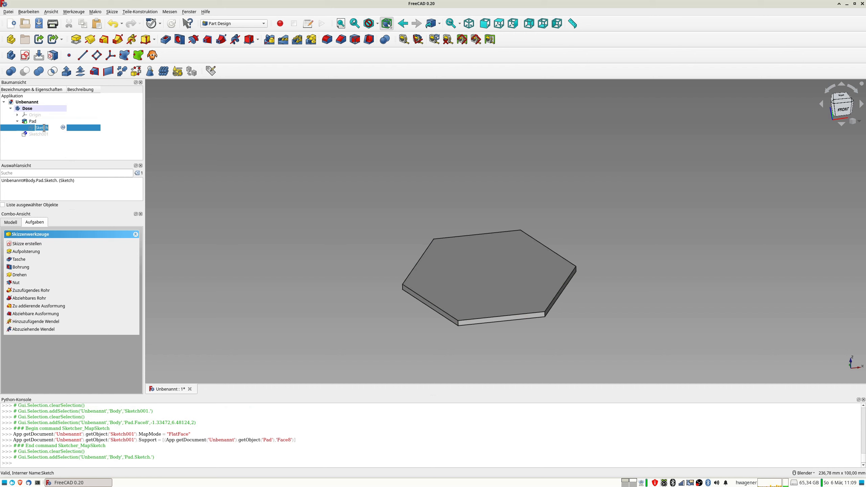
pyautogui.write('SK-Unten')
pyautogui.click(40, 134)
pyautogui.click(40, 135)
pyautogui.write('SK')
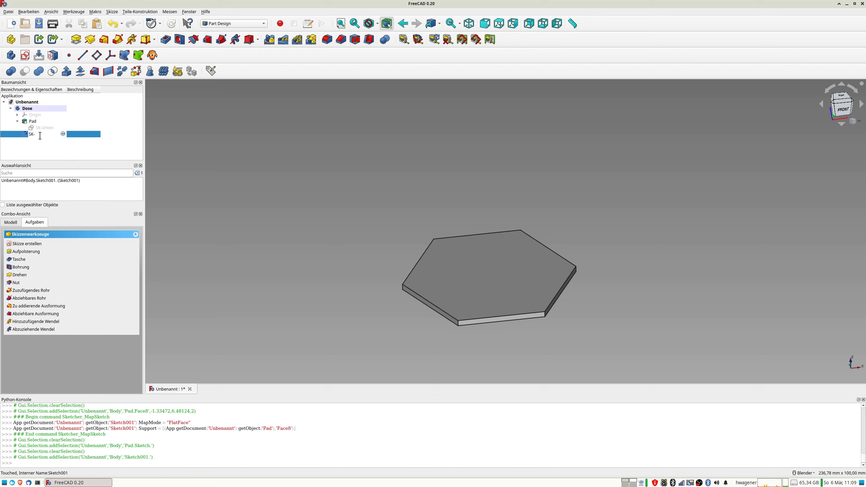
pyautogui.write('-ABoden')
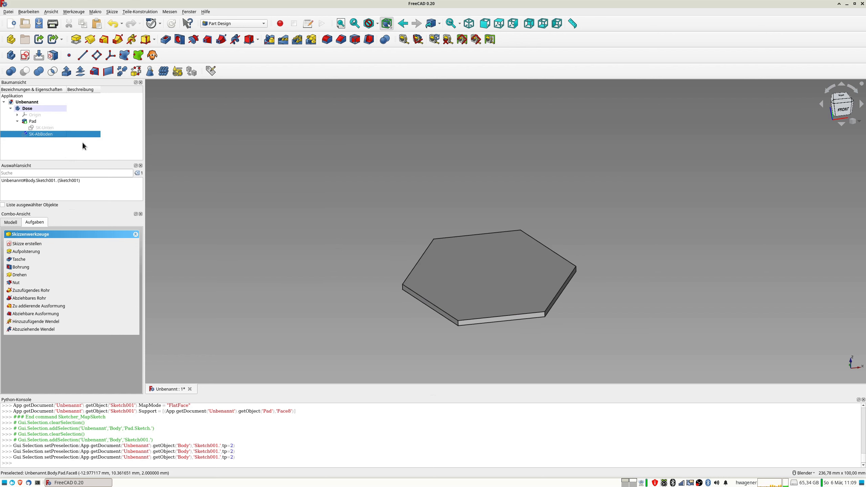
# Step: Open SK-AbBoden for editing and convert the six sides of the inner hexagon from construction lines to normal geometry
pyautogui.doubleClick(38, 134)
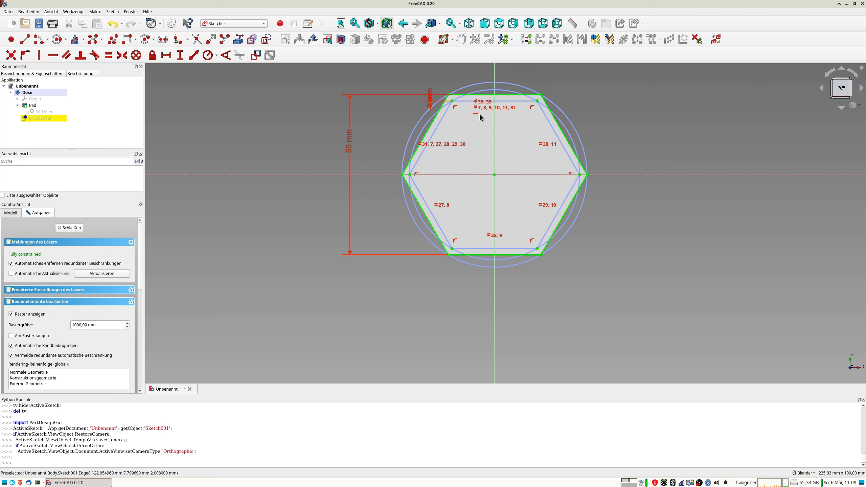
pyautogui.click(462, 104)
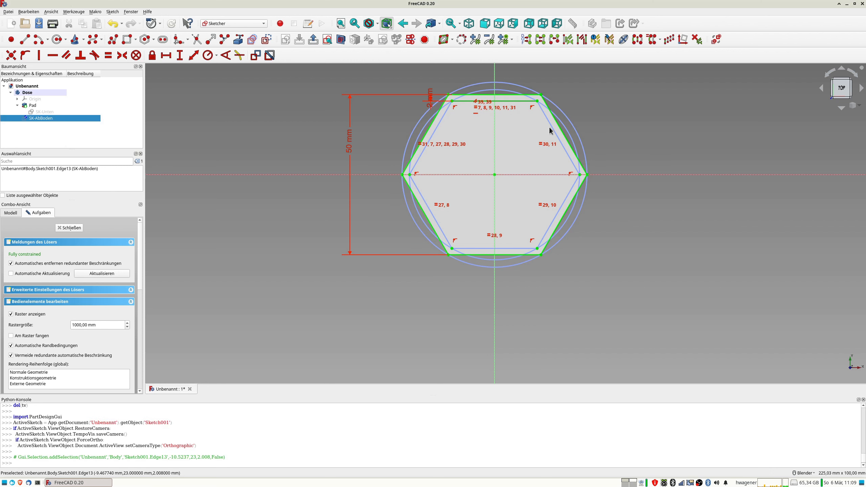
pyautogui.keyDown('ctrl'); pyautogui.click(551, 129); pyautogui.keyUp('ctrl')
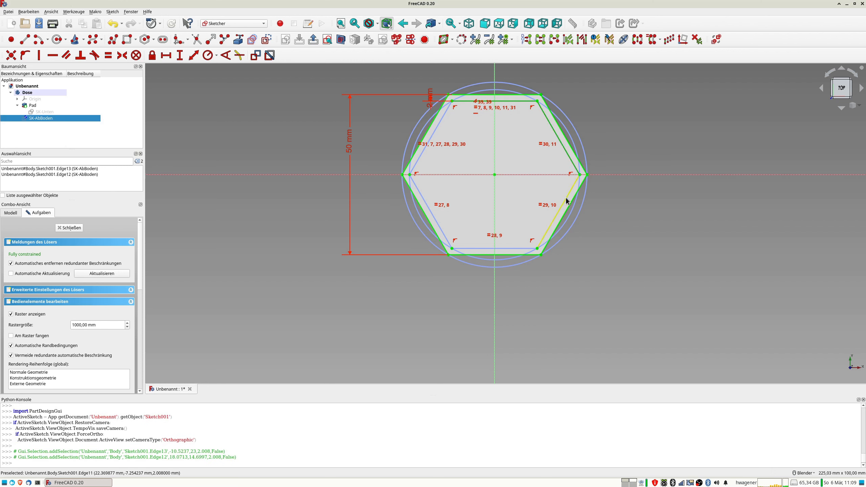
pyautogui.keyDown('ctrl'); pyautogui.click(566, 198); pyautogui.keyUp('ctrl')
pyautogui.click(506, 248)
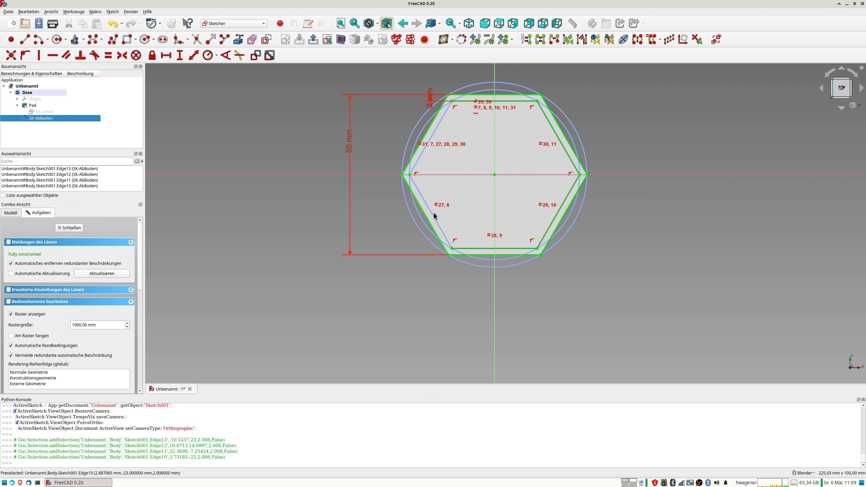
pyautogui.click(432, 213)
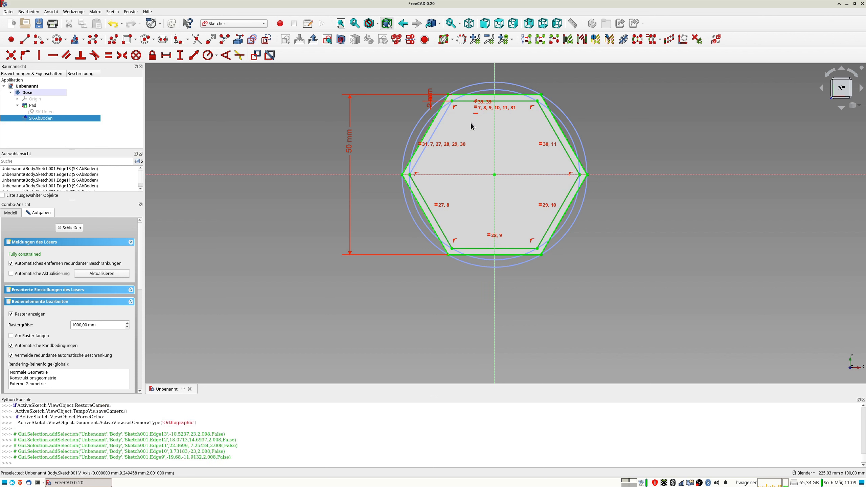
pyautogui.click(437, 126)
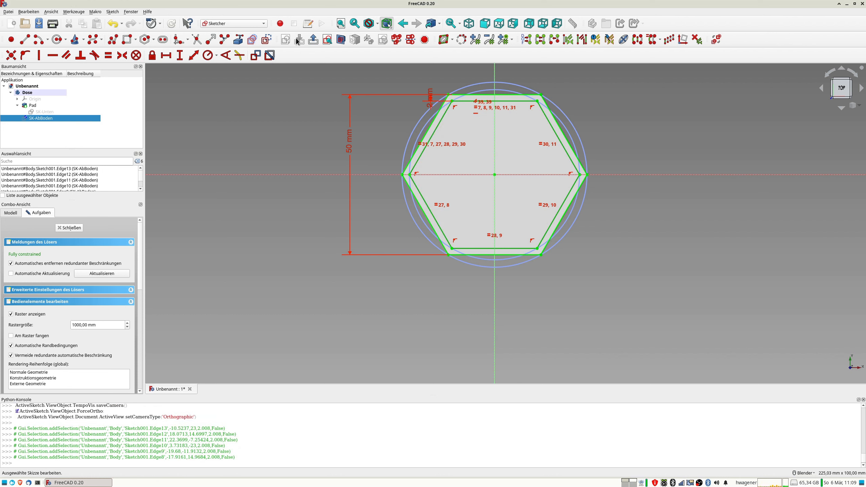
pyautogui.click(268, 41)
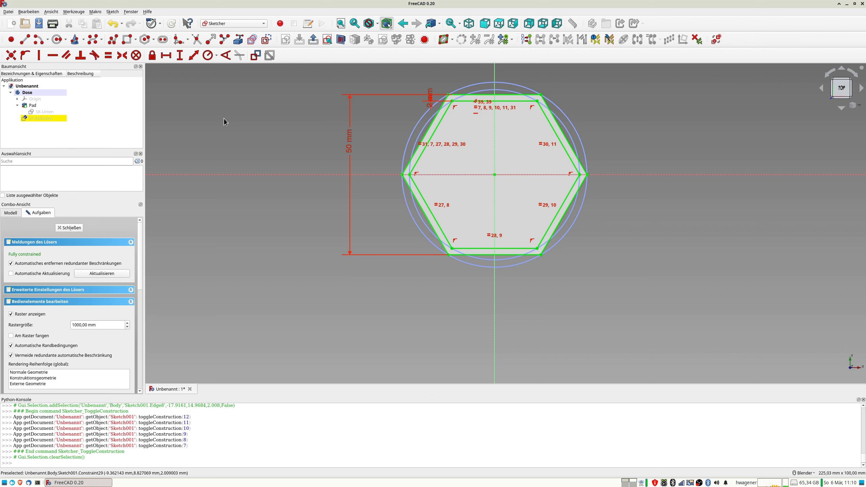
# Step: Close the sketch and pad the hexagonal ring to a length of 30 mm
pyautogui.click(70, 227)
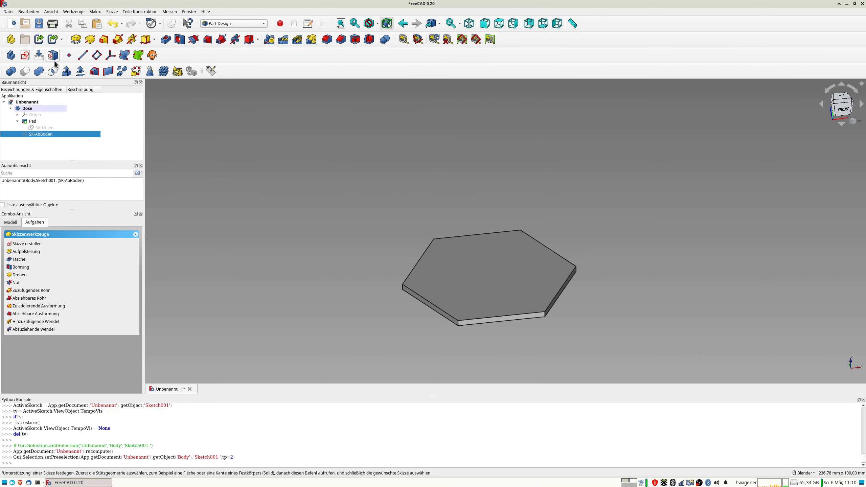
pyautogui.click(77, 40)
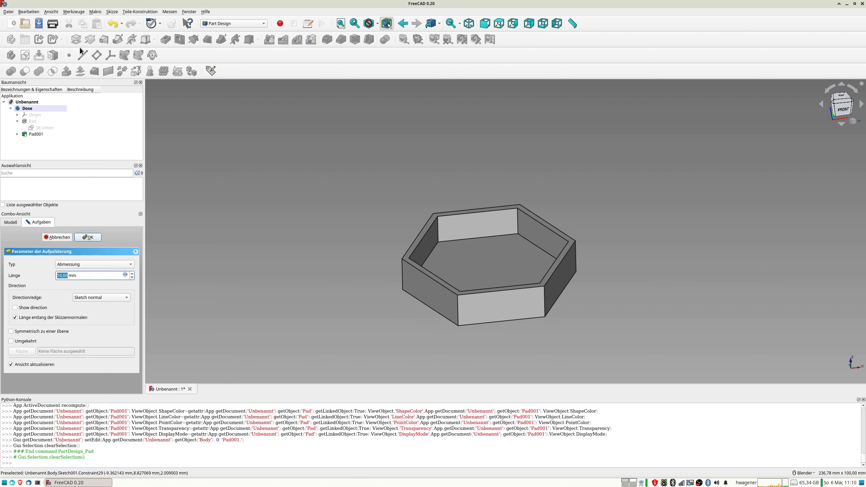
pyautogui.write('30')
pyautogui.press('Return')
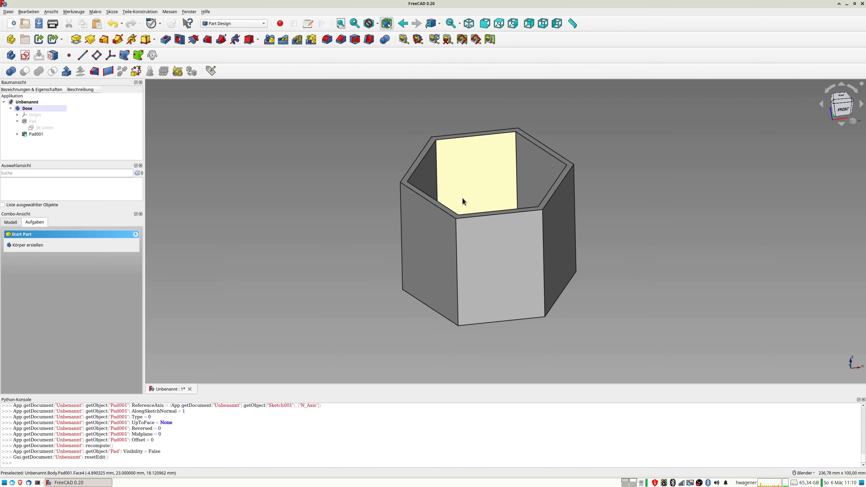
# Step: Create a refined shape copy of the Dose body in the Part workbench
pyautogui.moveTo(462, 199)
pyautogui.mouseDown(button='middle')
pyautogui.moveTo(463, 221)
pyautogui.moveTo(434, 217)
pyautogui.moveTo(474, 246)
pyautogui.moveTo(469, 201)
pyautogui.mouseUp(button='middle')
pyautogui.scroll(-4, 444, 202)
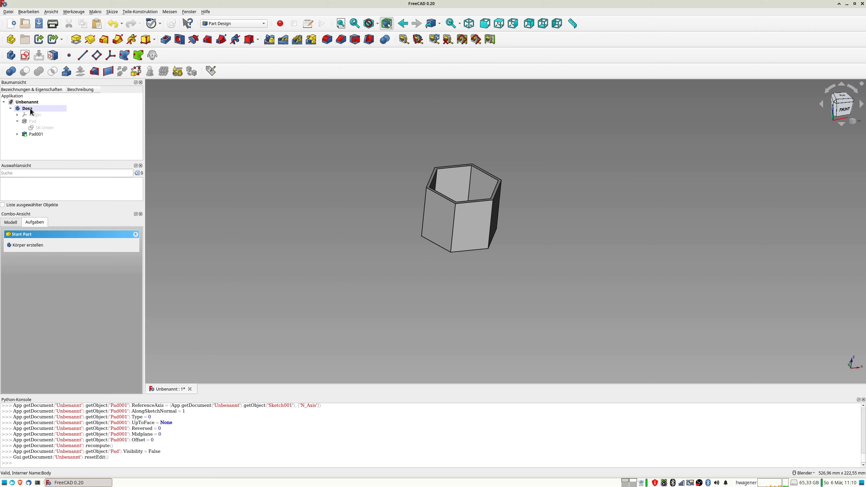
pyautogui.scroll(-2, 368, 234)
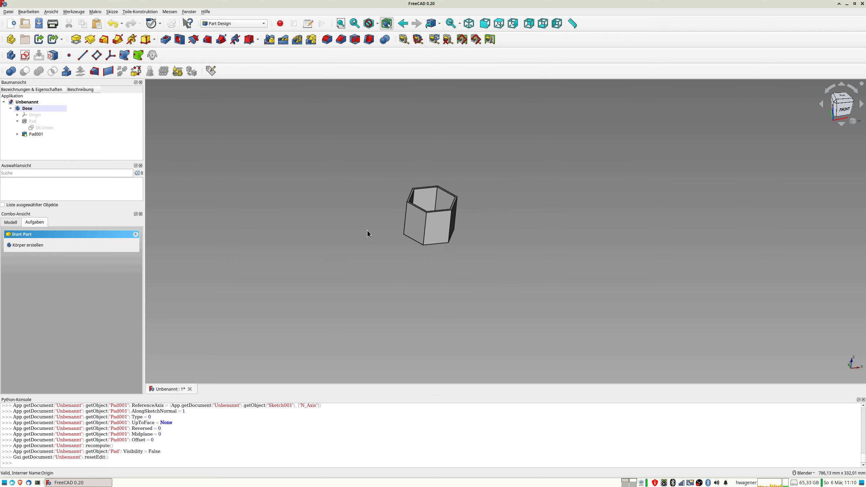
pyautogui.keyDown('shift'); pyautogui.moveTo(376, 220); pyautogui.dragTo(307, 241, button='middle'); pyautogui.keyUp('shift')
pyautogui.scroll(2, 333, 241)
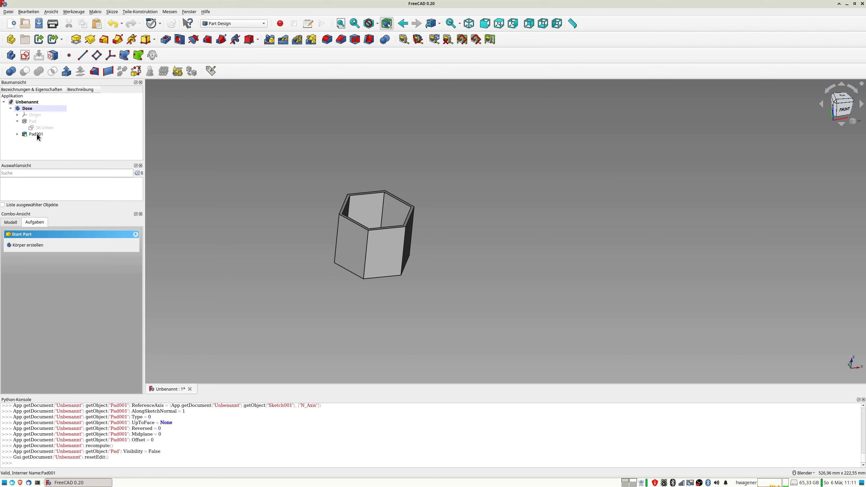
pyautogui.click(31, 110)
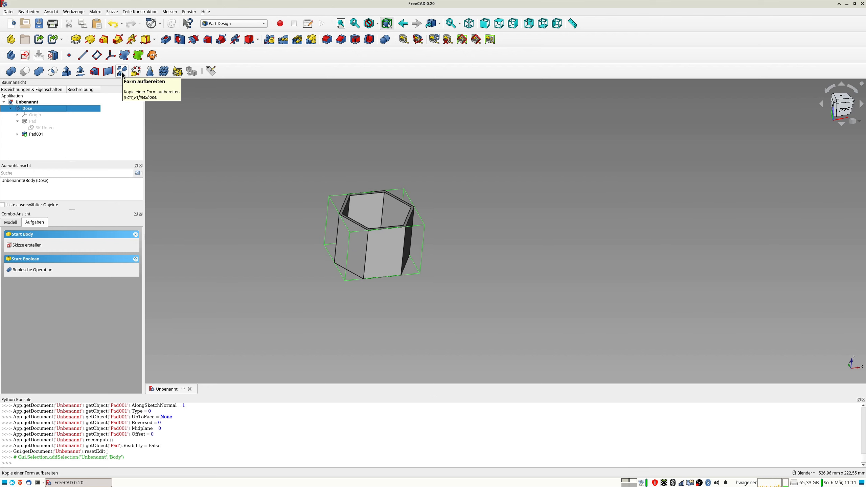
pyautogui.click(228, 24)
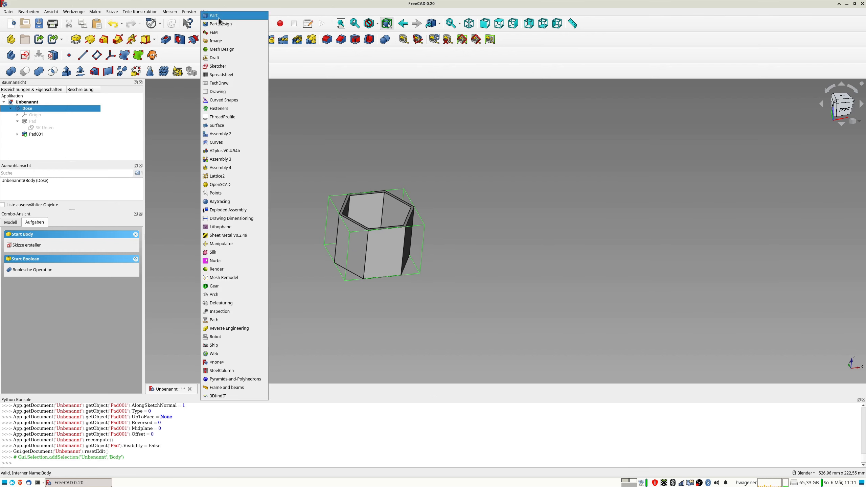
pyautogui.click(218, 17)
pyautogui.click(114, 11)
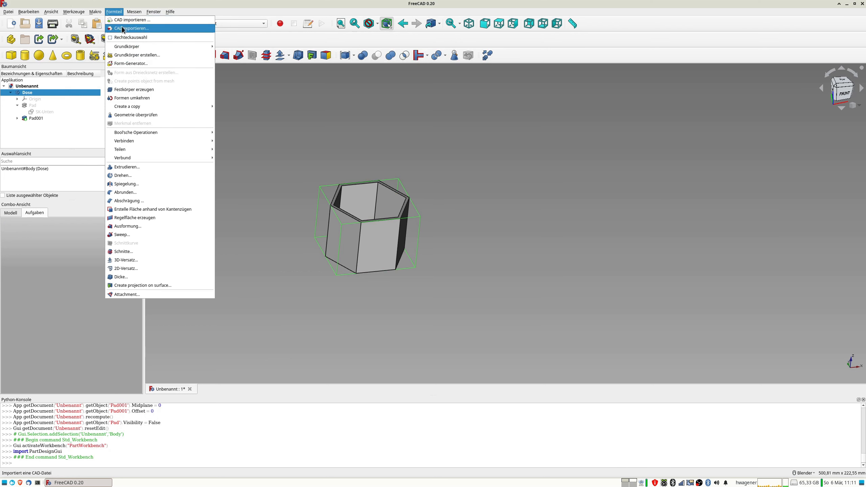
pyautogui.moveTo(141, 108)
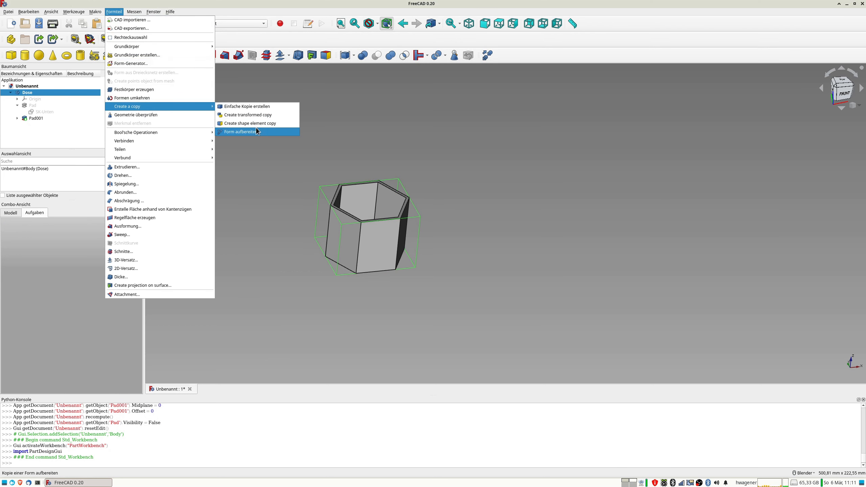
pyautogui.click(245, 133)
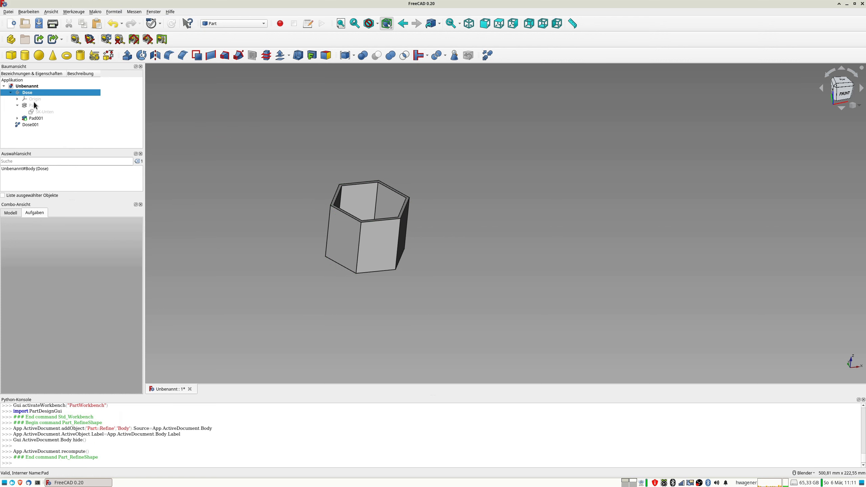
# Step: Create a Part Design body based on the refined copy Dose001 and name it DoseBlub
pyautogui.click(26, 126)
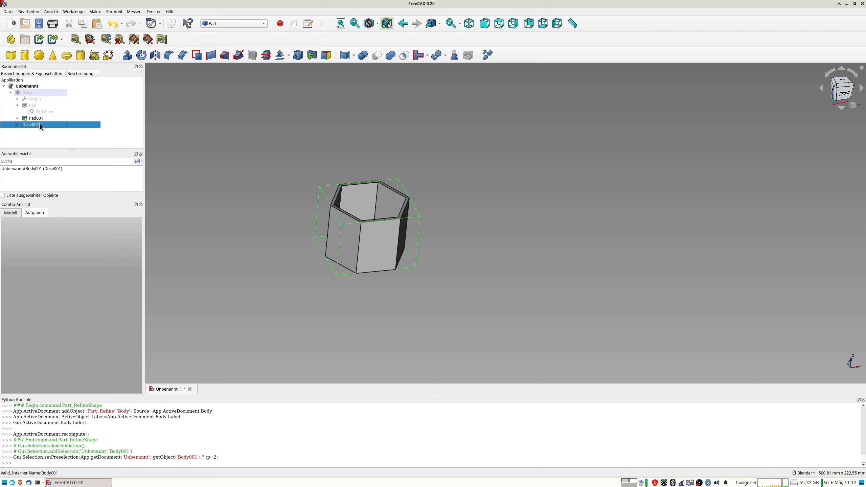
pyautogui.click(221, 24)
pyautogui.click(222, 33)
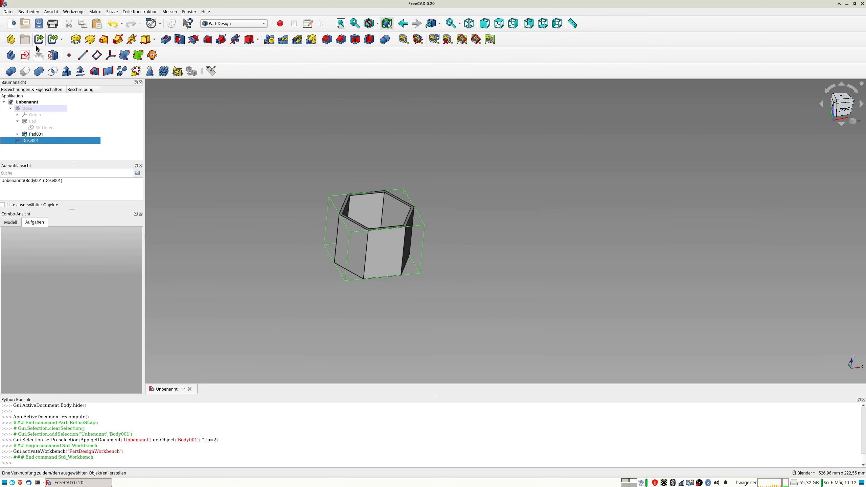
pyautogui.click(10, 55)
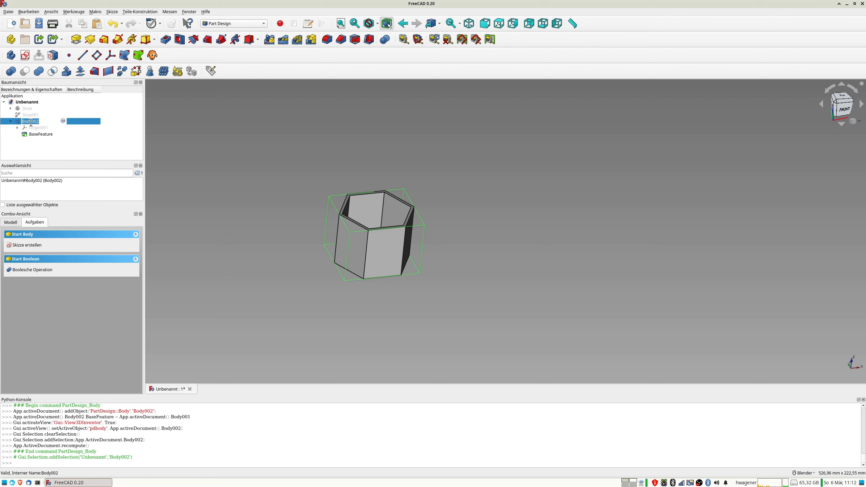
pyautogui.write('DoseBlub')
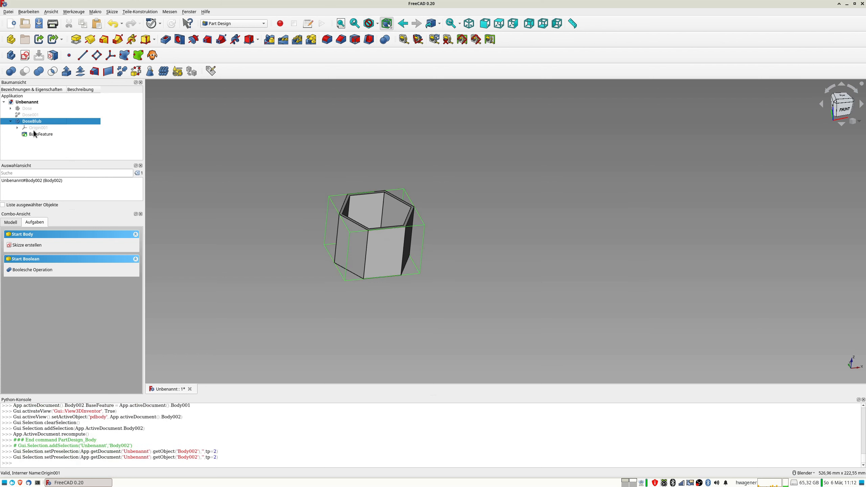
# Step: Sketch a circle about 7.8 mm in radius on the container's front face, centred on the vertical axis, and close the sketch
pyautogui.click(382, 252)
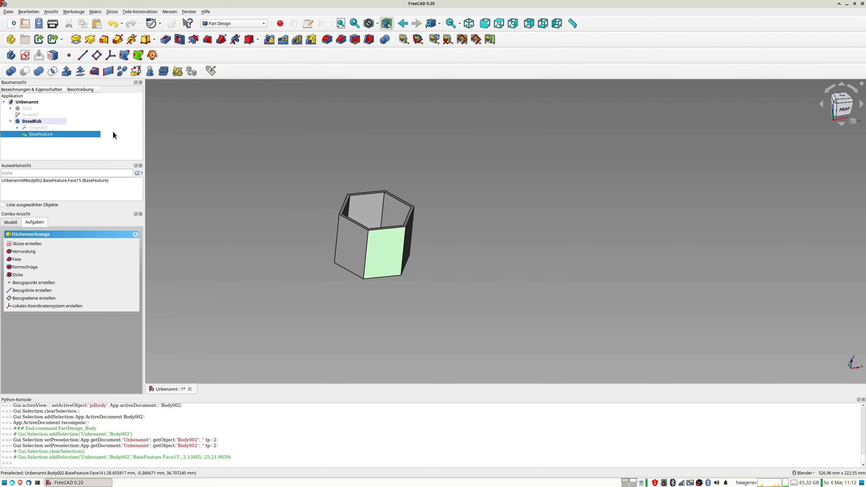
pyautogui.click(25, 55)
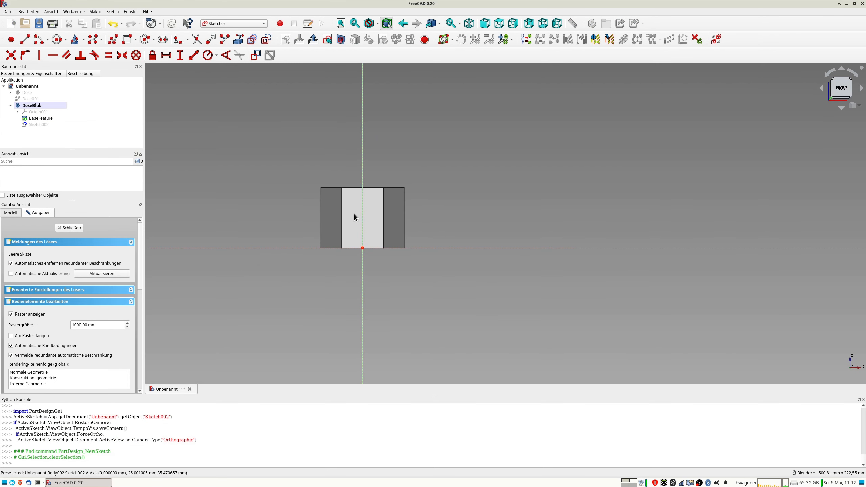
pyautogui.click(56, 39)
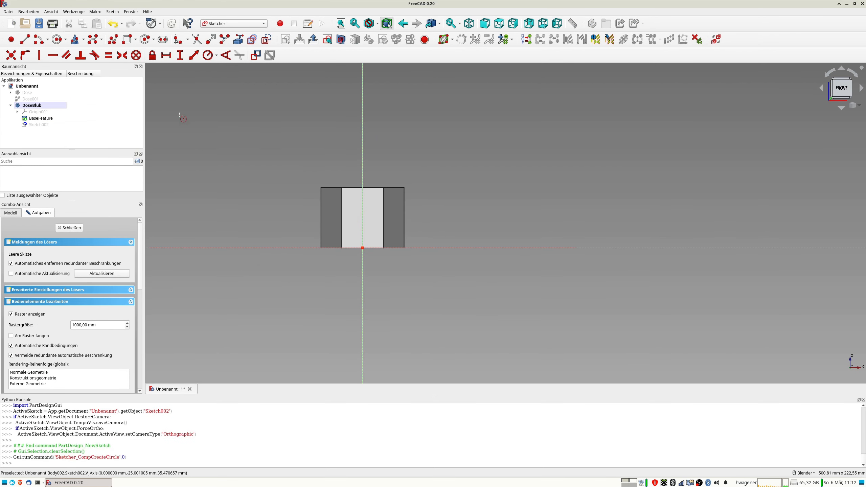
pyautogui.click(361, 214)
pyautogui.click(365, 222)
pyautogui.moveTo(364, 222); pyautogui.dragTo(419, 274, button='middle')
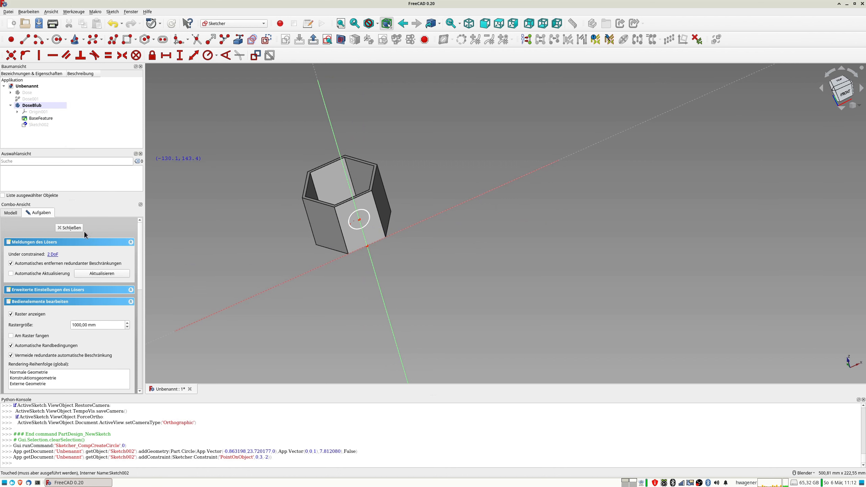
pyautogui.click(69, 228)
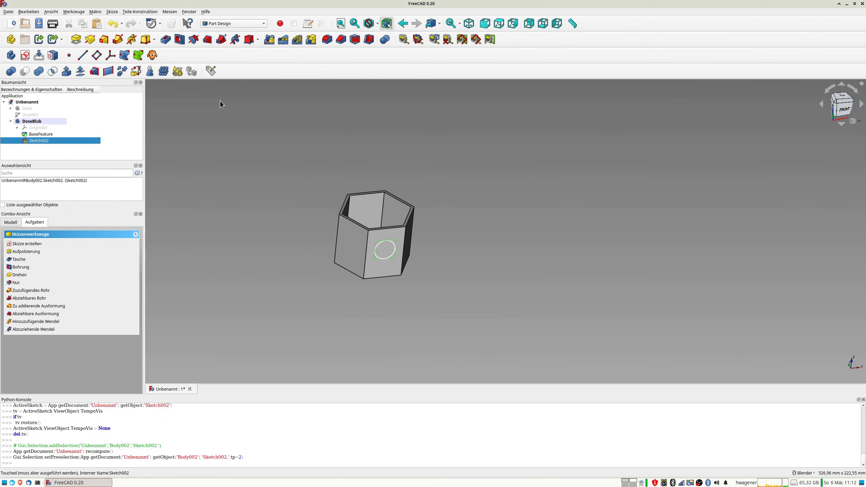
# Step: Cut a pocket from the circle sketch with the type Durch alles (through all)
pyautogui.click(166, 40)
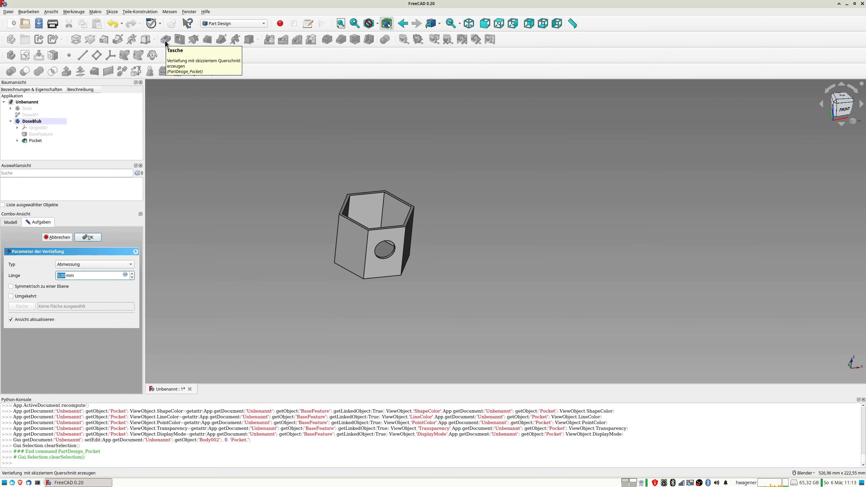
pyautogui.click(103, 265)
pyautogui.click(83, 274)
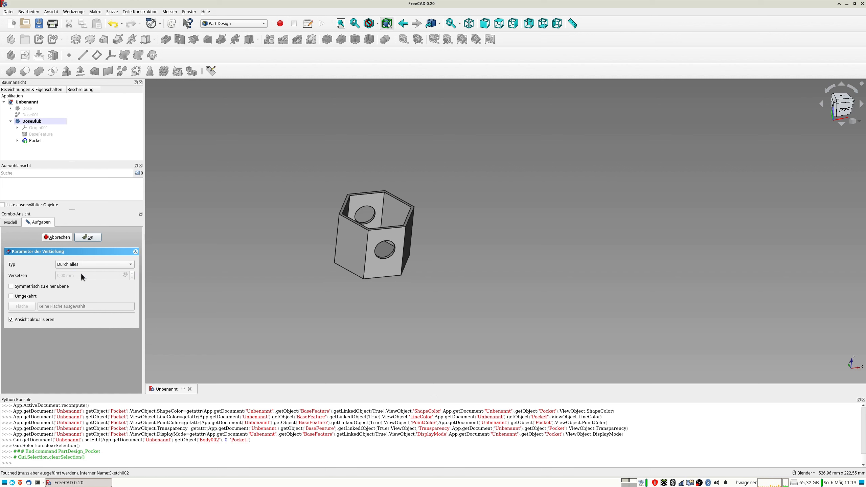
pyautogui.moveTo(370, 268); pyautogui.dragTo(409, 289, button='middle')
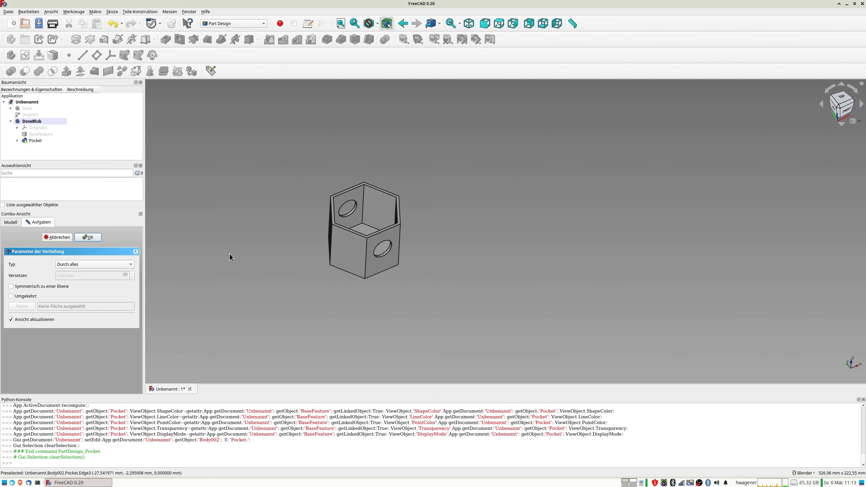
# Step: Rename the DoseBlub body to DoseLoch1
pyautogui.click(31, 124)
pyautogui.press('F2')
pyautogui.press('End')
pyautogui.press('BackSpace')
pyautogui.press('BackSpace')
pyautogui.press('BackSpace')
pyautogui.press('BackSpace')
pyautogui.write('Loch1')
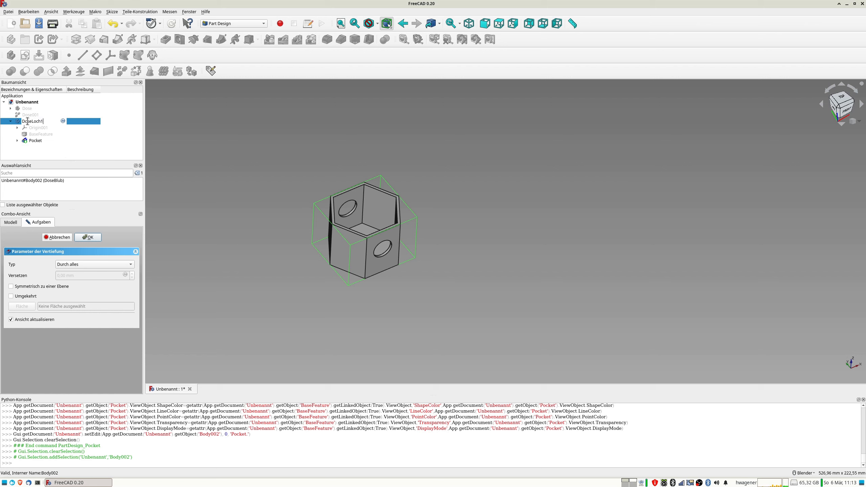
pyautogui.press('Return')
# Step: Hide the DoseLoch1 body and toggle the original Dose body's visibility for comparison, leaving both bodies hidden
pyautogui.press('space')
pyautogui.click(26, 109)
pyautogui.press('space')
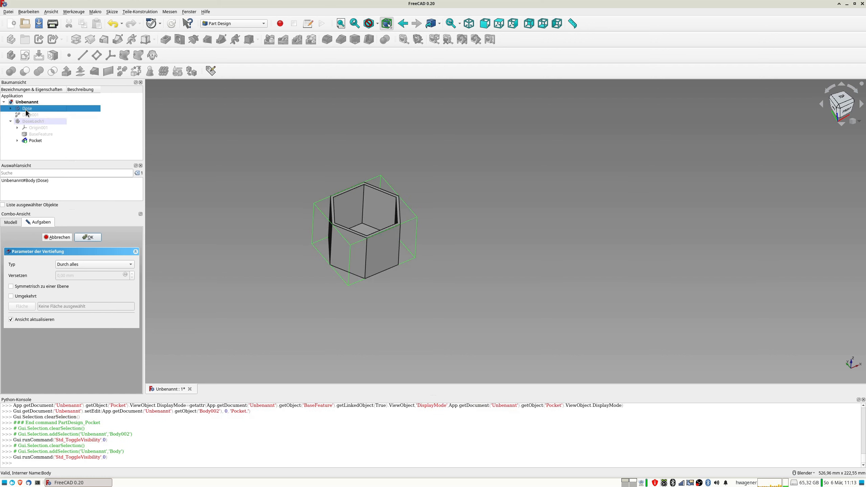
pyautogui.press('space')
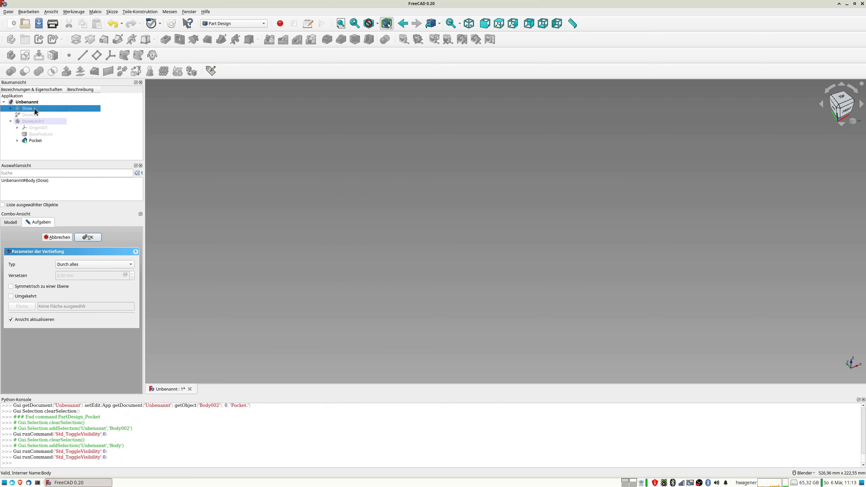
pyautogui.press('space')
pyautogui.press('space')
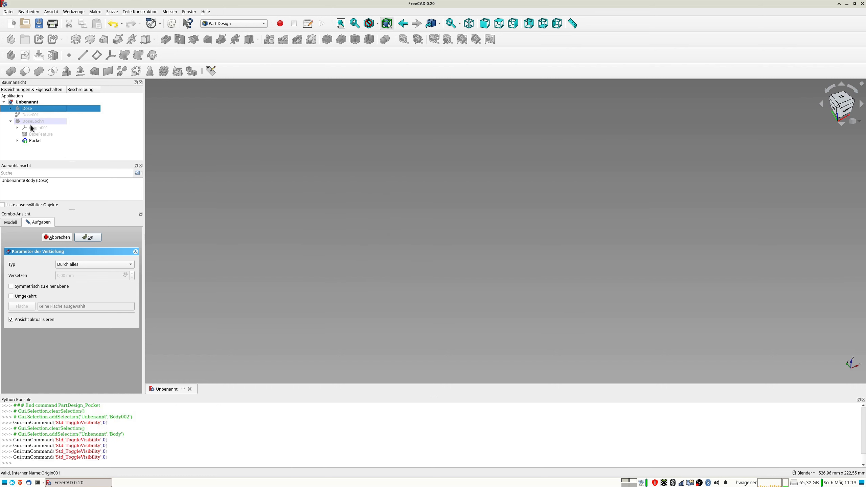
# Step: Accept the pocket parameters and create a refined copy of Dose001
pyautogui.click(30, 117)
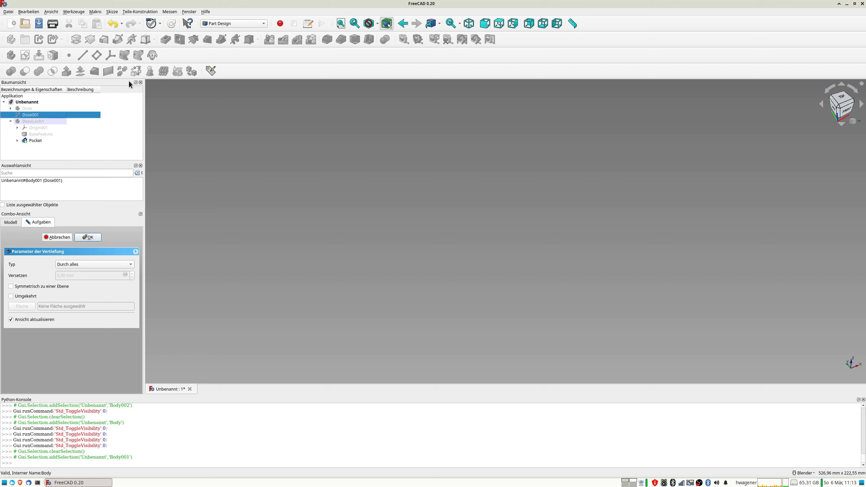
pyautogui.click(90, 238)
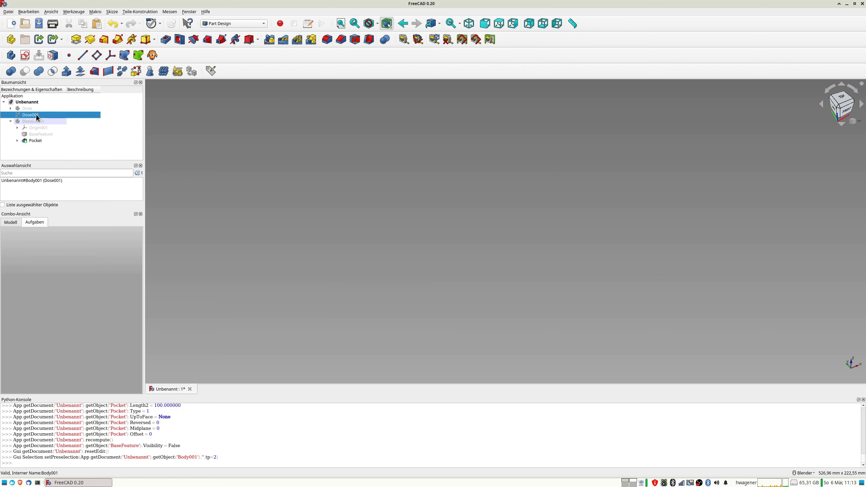
pyautogui.click(122, 71)
# Step: Create a Part Design body based on the refined copy Dose002 and name it DoseGriff
pyautogui.click(33, 148)
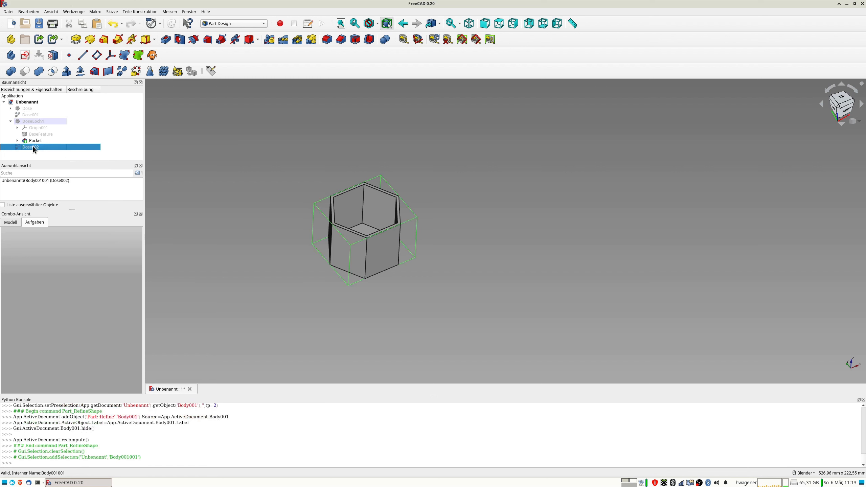
pyautogui.click(11, 55)
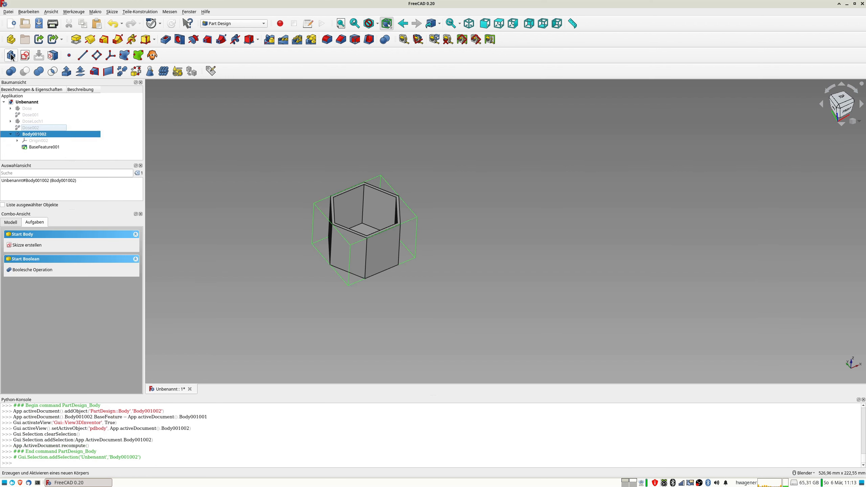
pyautogui.click(34, 134)
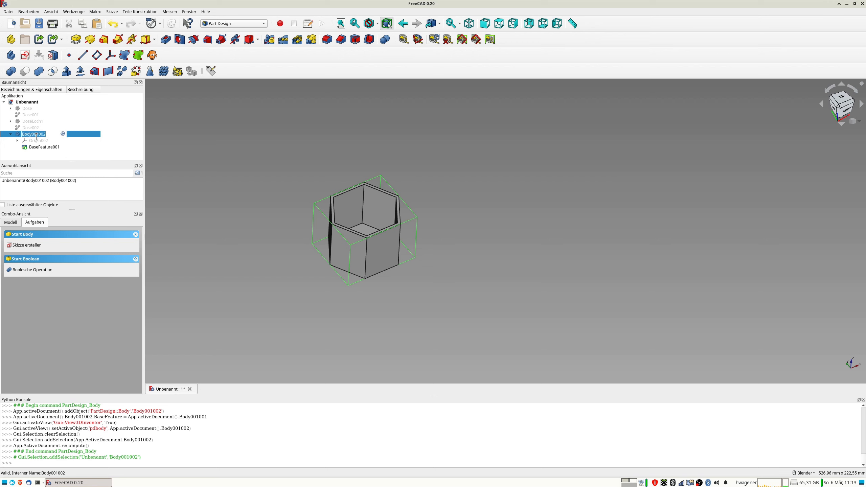
pyautogui.write('D')
pyautogui.press('Return')
pyautogui.moveTo(399, 283); pyautogui.dragTo(423, 254, button='middle')
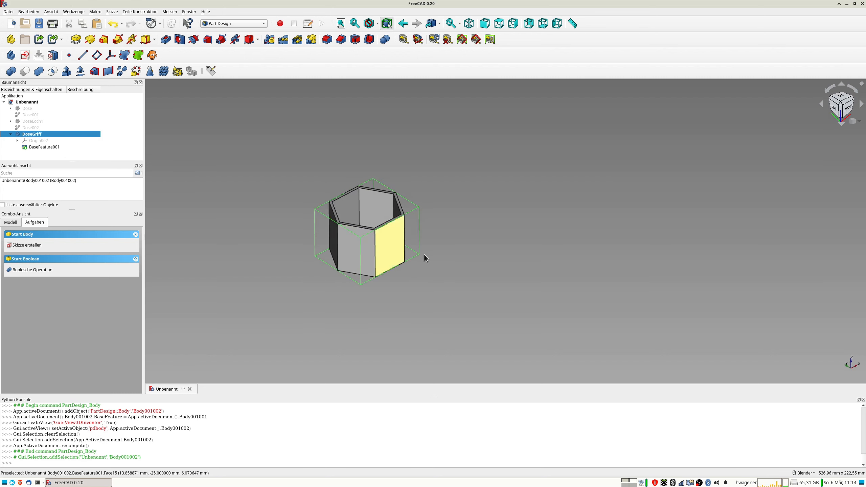
pyautogui.scroll(2, 428, 253)
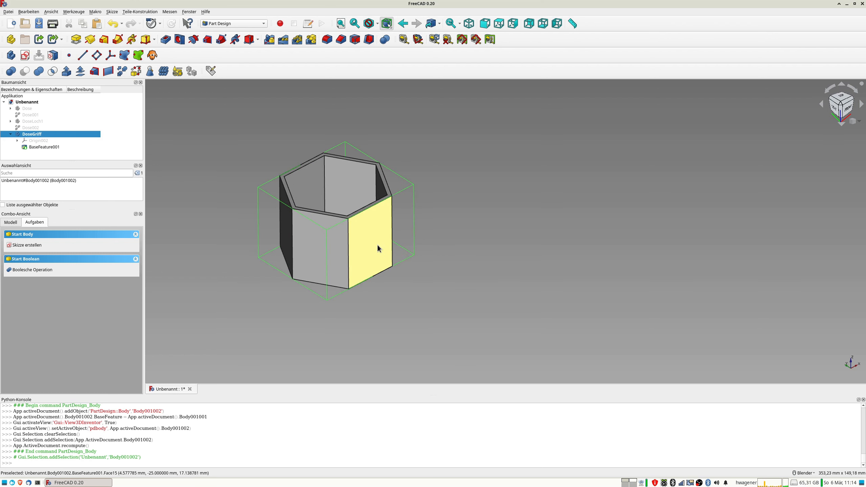
pyautogui.click(371, 230)
pyautogui.moveTo(368, 261); pyautogui.dragTo(379, 219, button='middle')
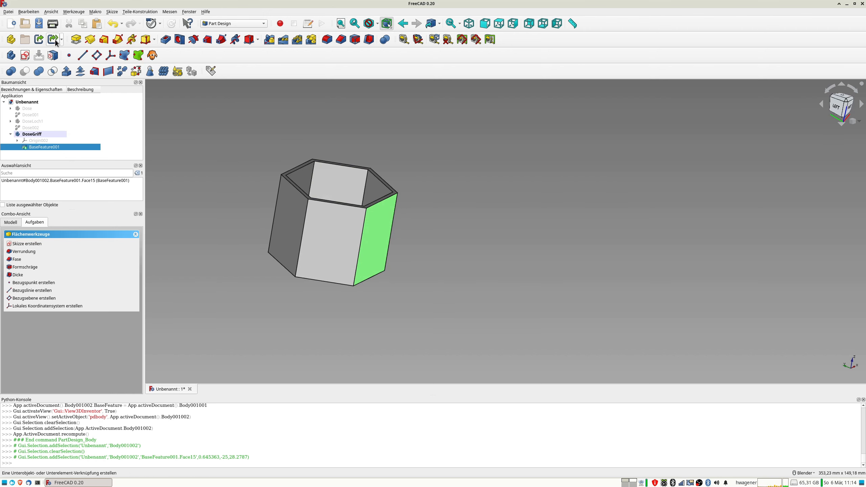
pyautogui.click(207, 103)
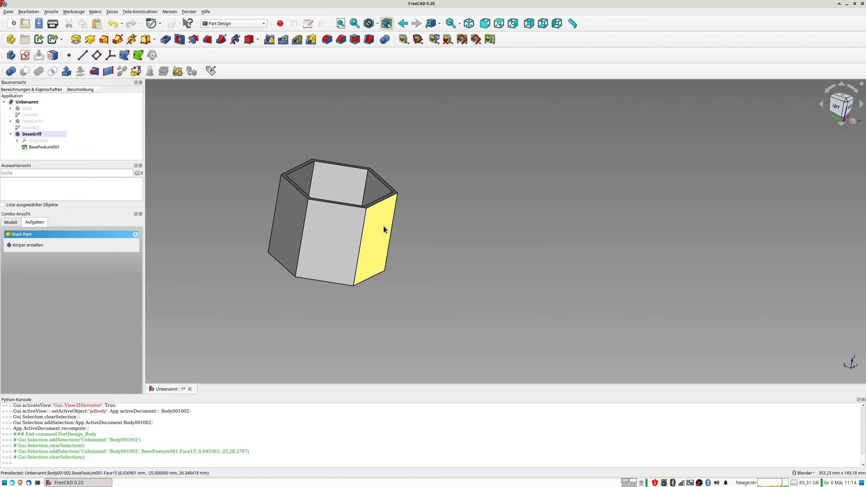
# Step: Start a sketch on the YZ plane of the DoseGriff body
pyautogui.click(25, 58)
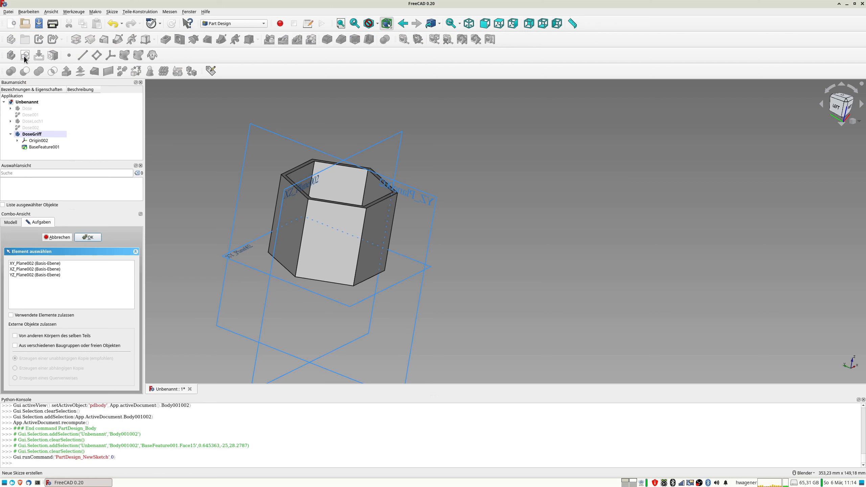
pyautogui.click(430, 200)
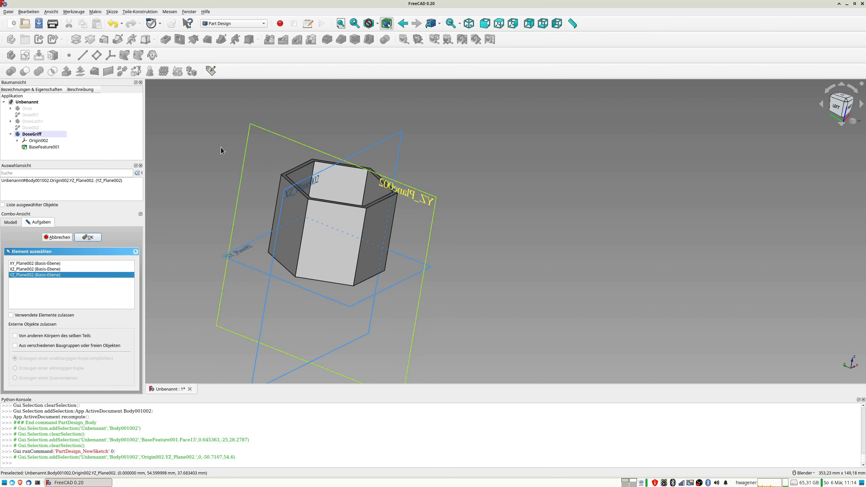
pyautogui.click(93, 237)
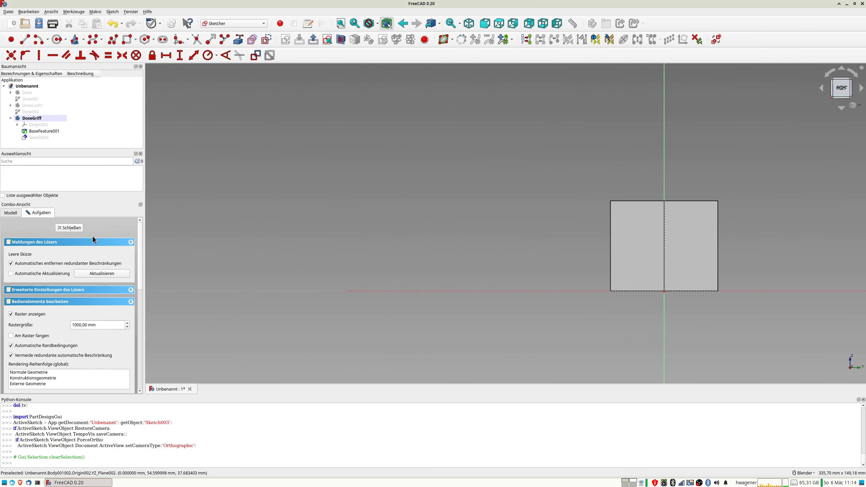
# Step: Sketch two concentric circles, about 18.4 mm and 14.9 mm in radius, centred on the container's +Y outer wall, with the sketch section view on
pyautogui.moveTo(667, 217)
pyautogui.keyDown('shift'); pyautogui.mouseDown(button='middle')
pyautogui.moveTo(379, 188)
pyautogui.moveTo(295, 190)
pyautogui.mouseUp(button='middle'); pyautogui.keyUp('shift')
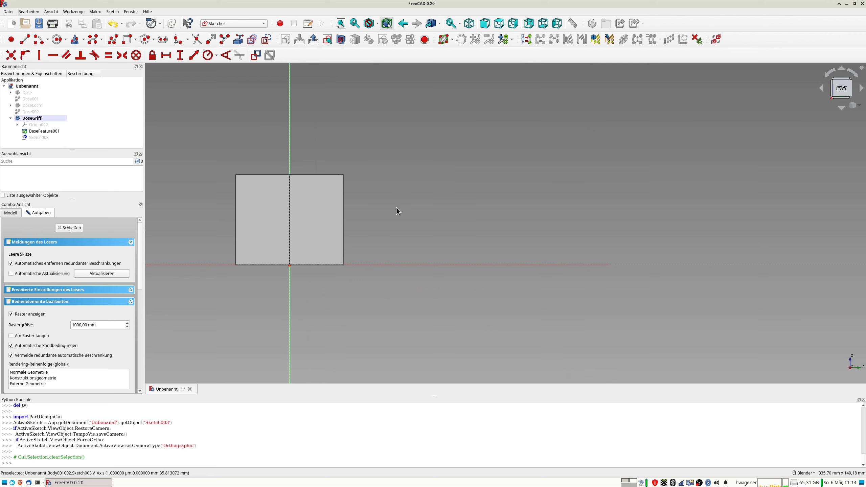
pyautogui.click(58, 40)
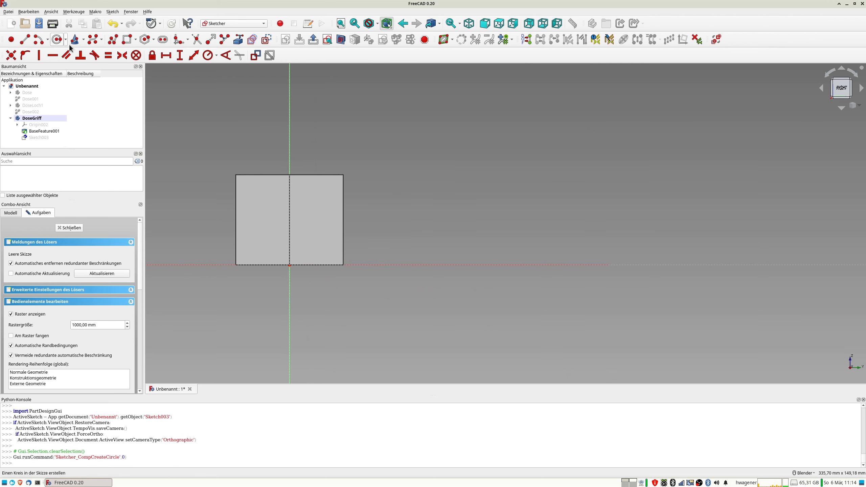
pyautogui.click(343, 221)
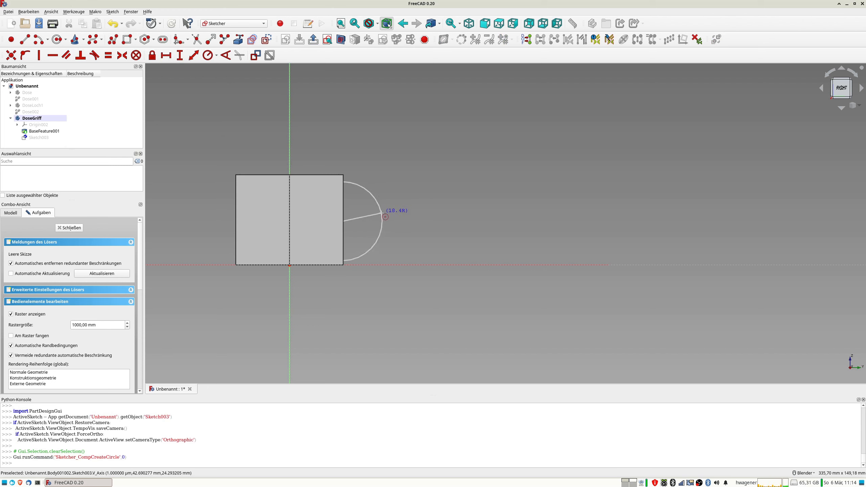
pyautogui.click(383, 214)
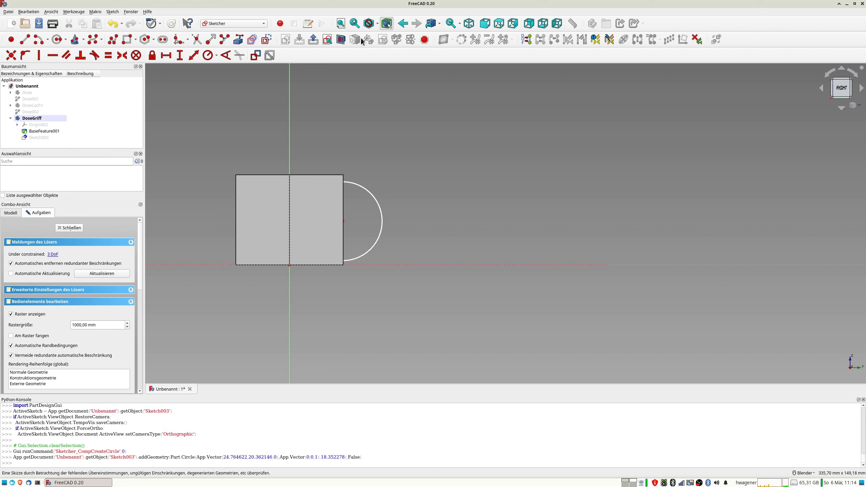
pyautogui.click(342, 40)
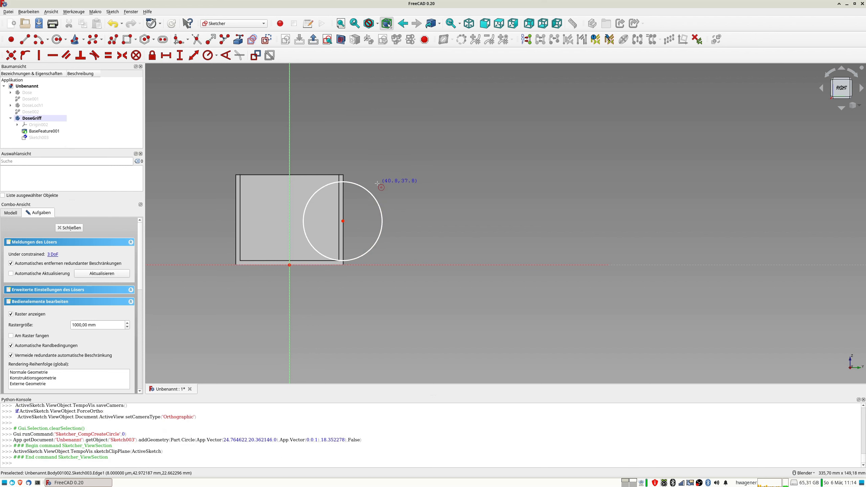
pyautogui.click(343, 221)
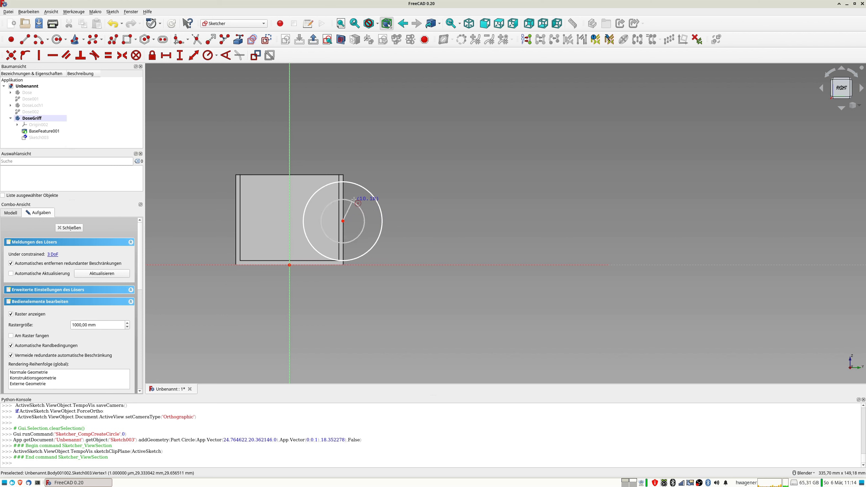
pyautogui.click(361, 198)
pyautogui.scroll(3, 362, 202)
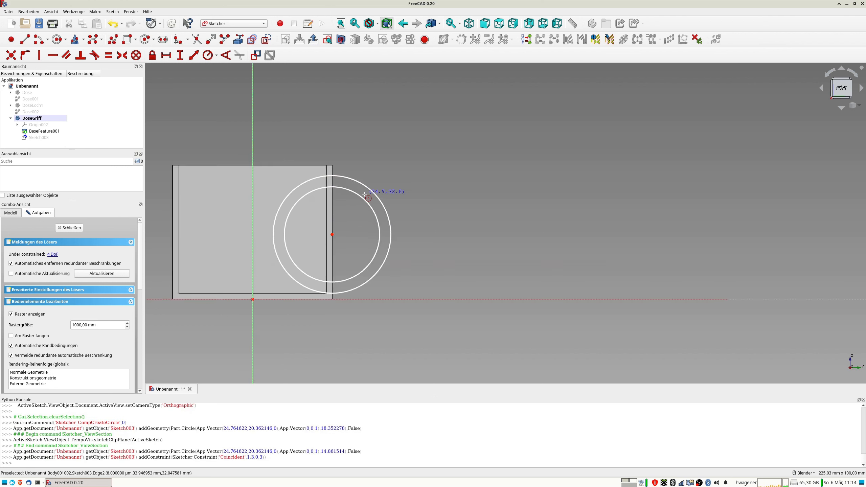
pyautogui.scroll(-3, 361, 216)
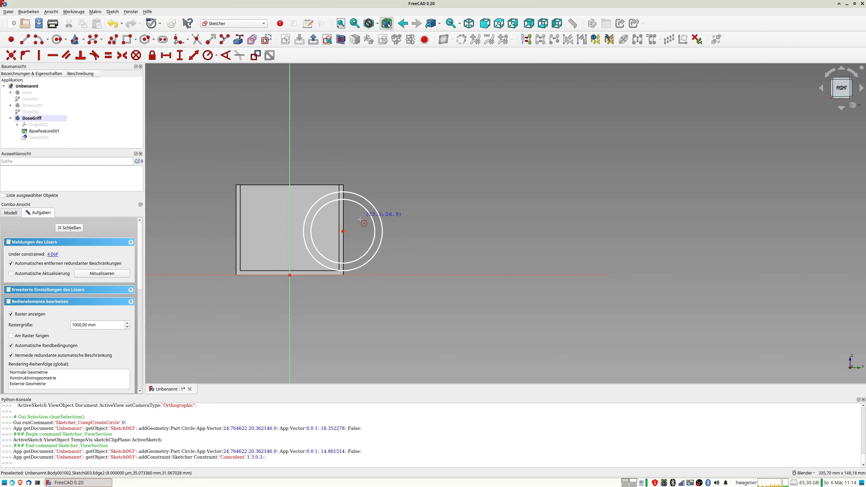
# Step: Constrain the horizontal distance between the circles' shared centre and the vertical axis to 25 mm
pyautogui.click(344, 232)
pyautogui.click(290, 225)
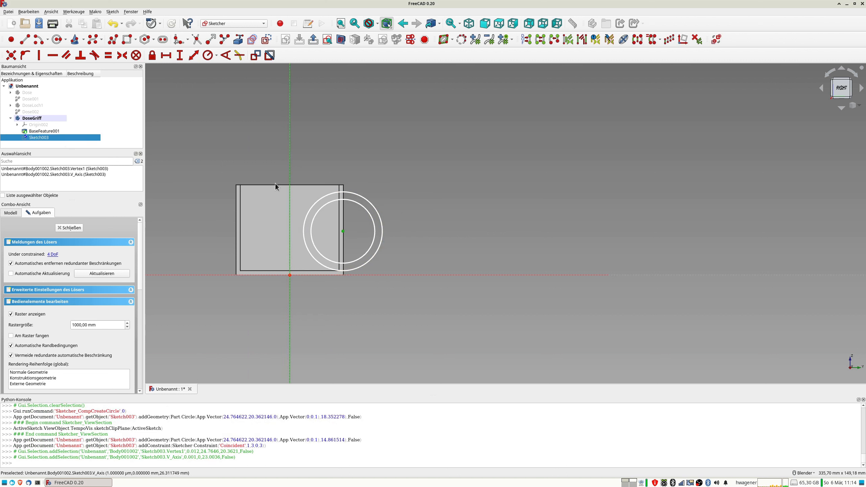
pyautogui.click(166, 55)
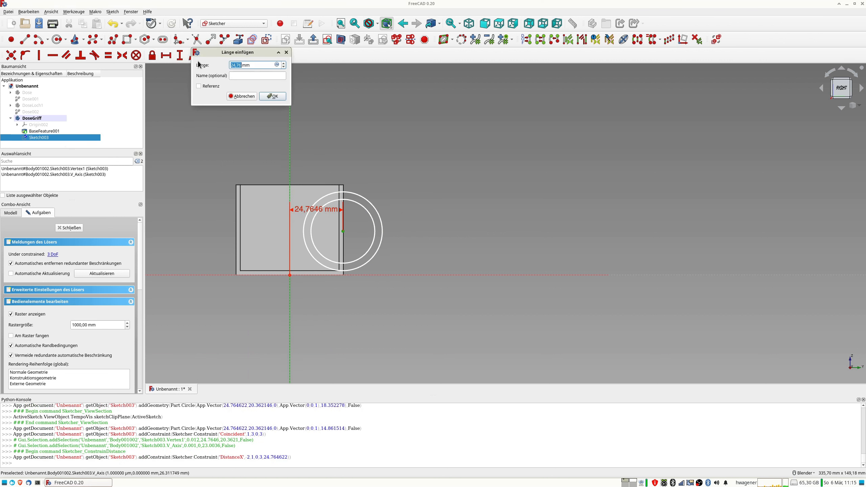
pyautogui.write('25')
pyautogui.press('Return')
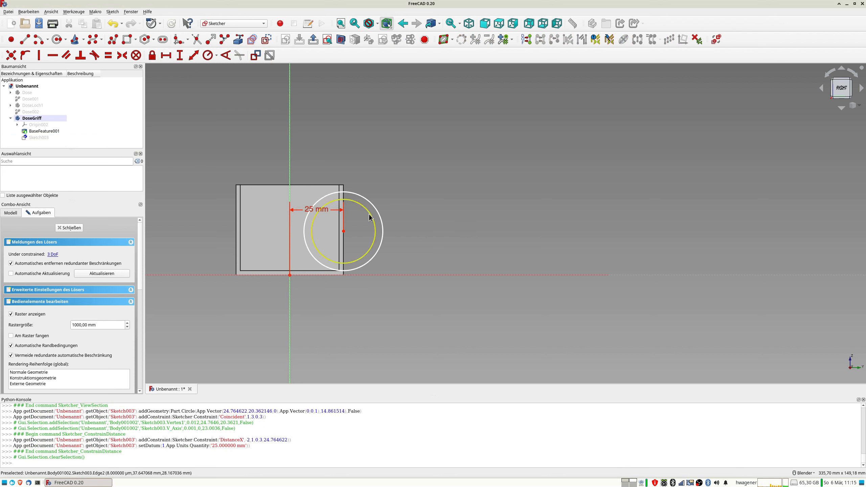
# Step: Constrain the outer circle's diameter to 38 mm and the inner circle's diameter to 30 mm
pyautogui.click(364, 195)
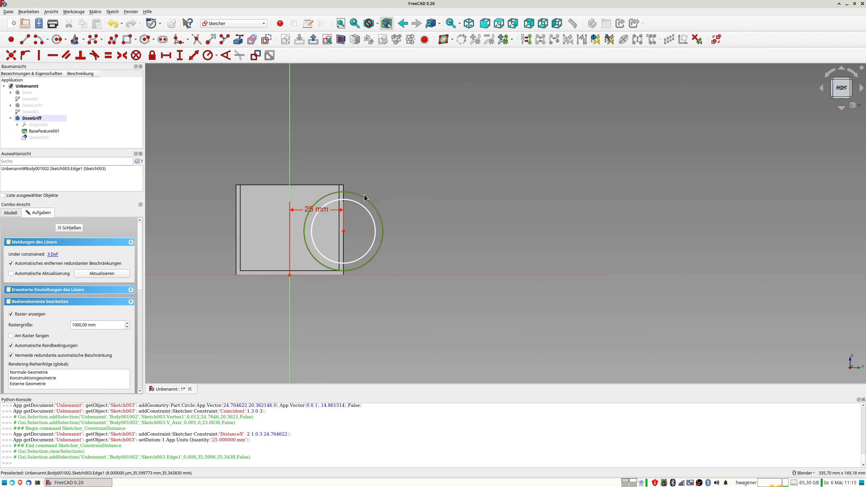
pyautogui.click(216, 56)
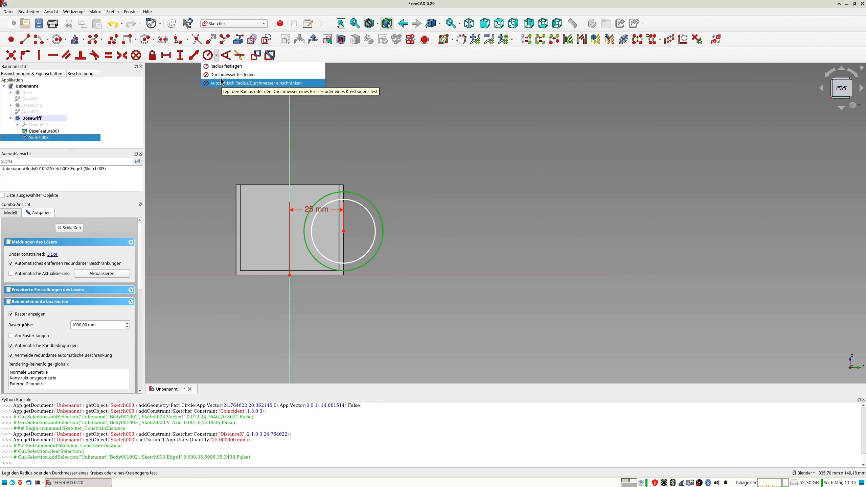
pyautogui.click(232, 75)
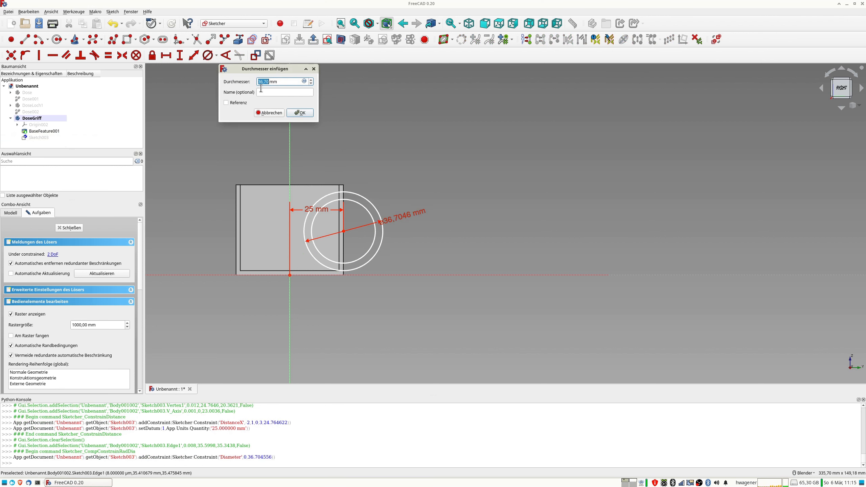
pyautogui.write('38')
pyautogui.press('Return')
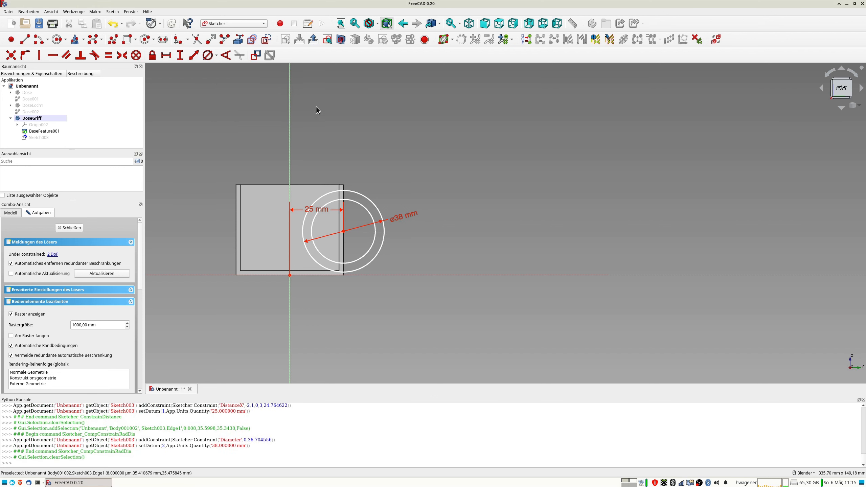
pyautogui.click(360, 206)
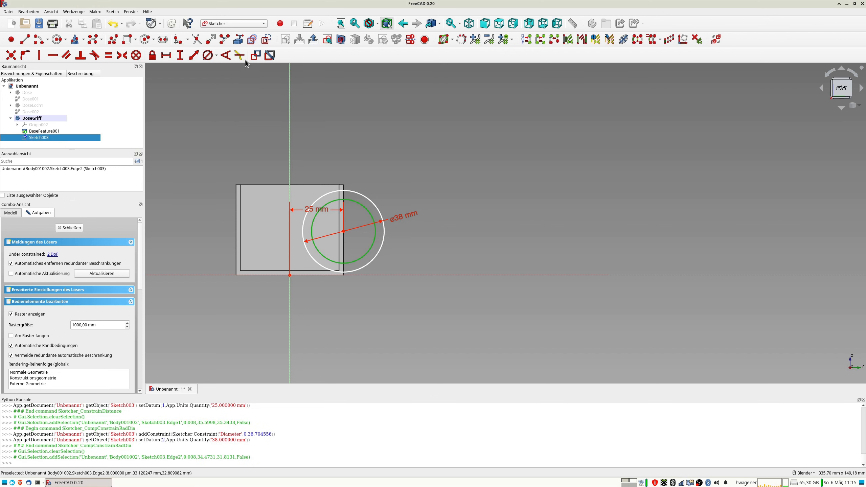
pyautogui.click(207, 55)
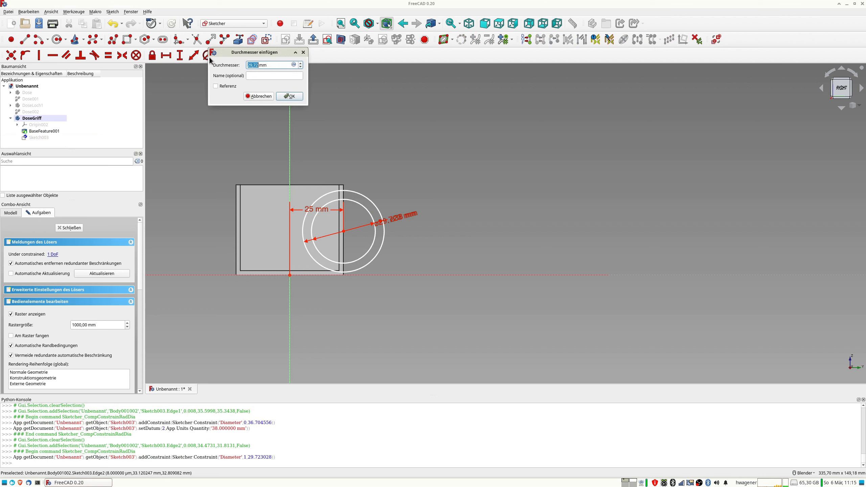
pyautogui.write('30')
pyautogui.press('Return')
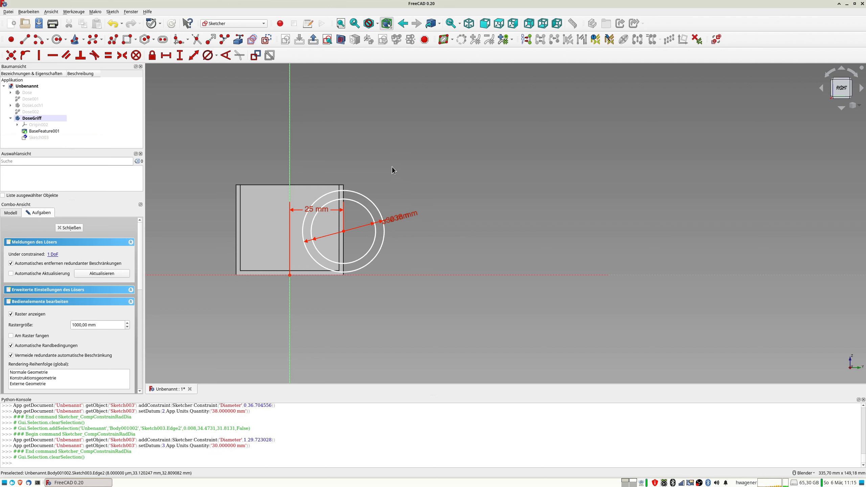
# Step: Draw a vertical line about 51 mm long through both circles along the container's +Y outer wall
pyautogui.click(25, 39)
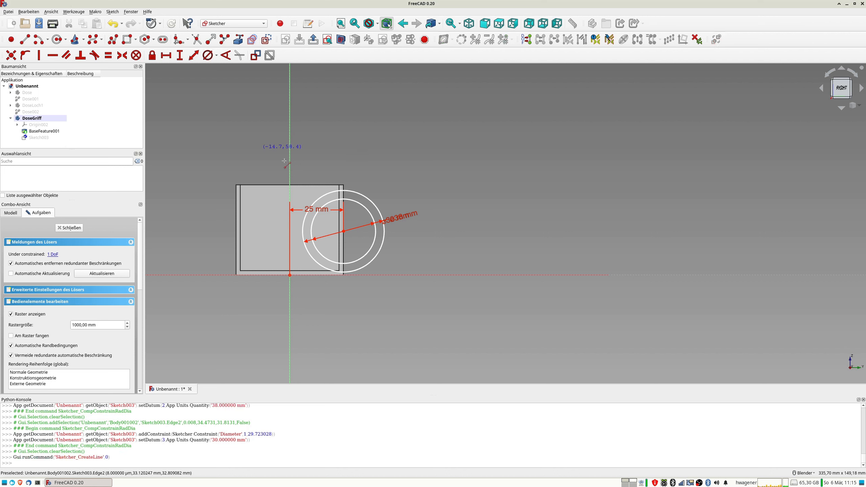
pyautogui.click(343, 180)
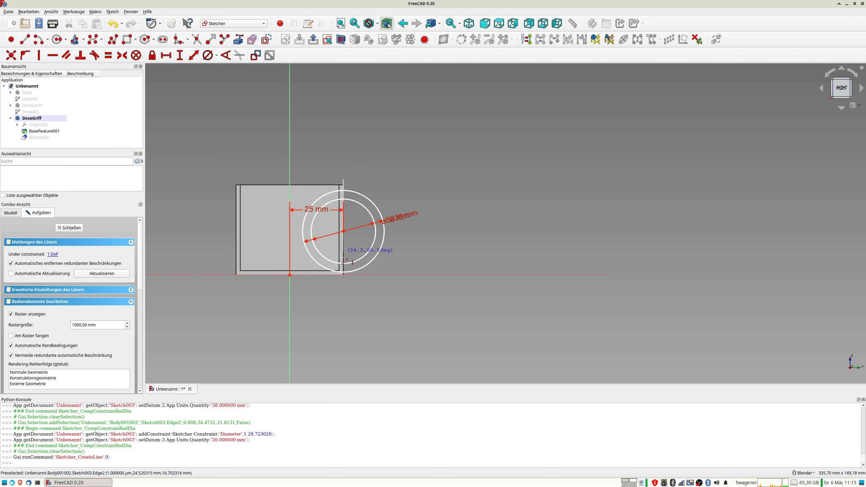
pyautogui.click(343, 289)
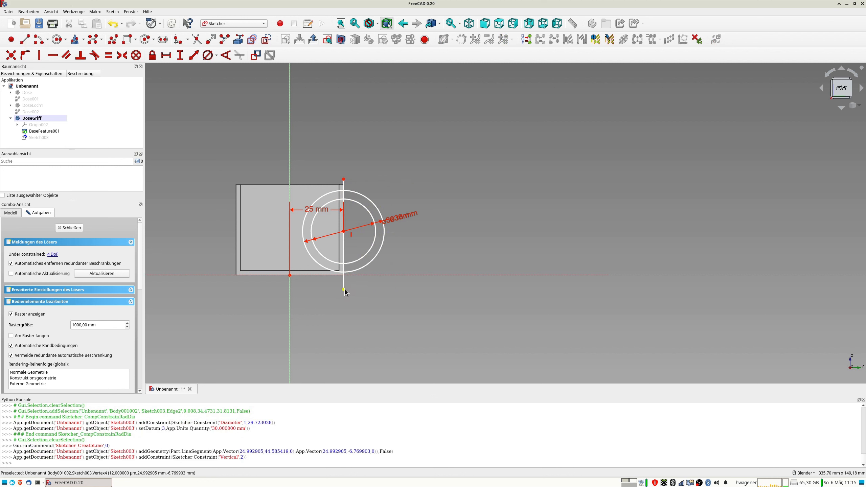
pyautogui.click(345, 292)
pyautogui.click(291, 299)
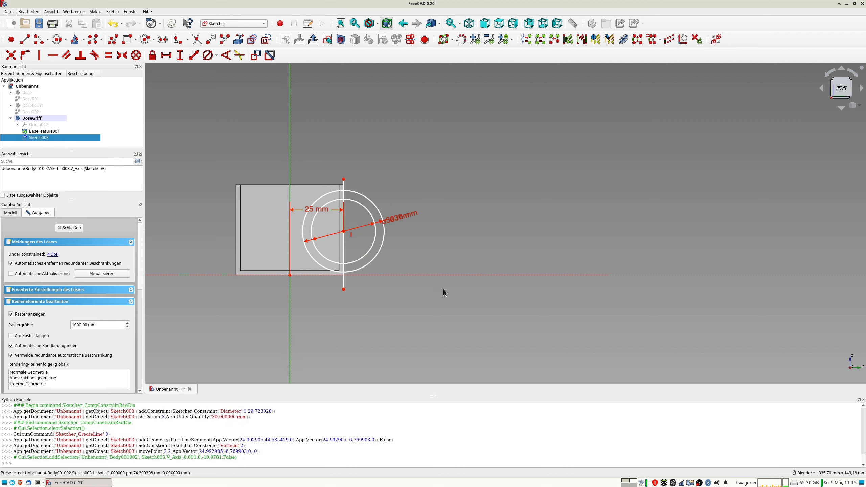
pyautogui.click(384, 302)
# Step: Constrain the circles' shared centre point to lie on the vertical line
pyautogui.scroll(8, 364, 248)
pyautogui.scroll(-3, 319, 223)
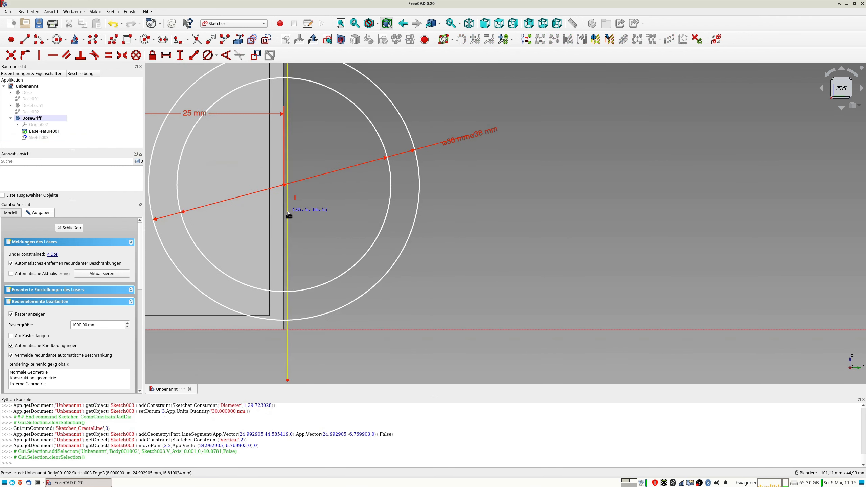
pyautogui.click(287, 213)
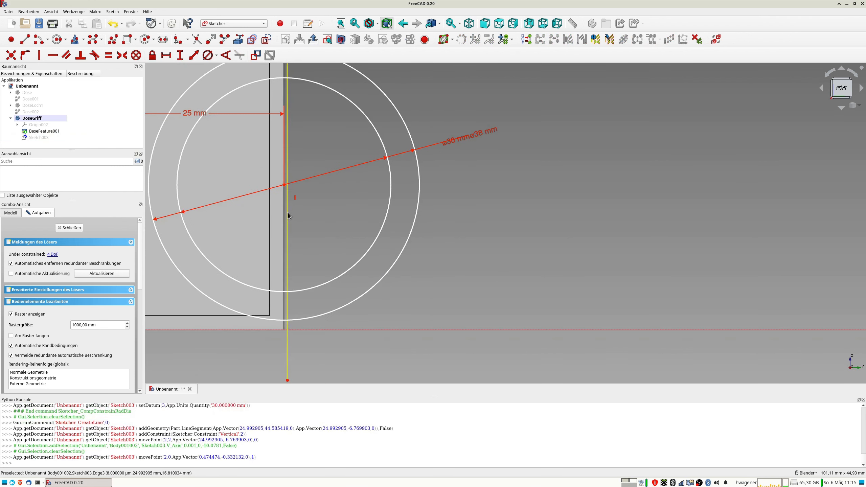
pyautogui.click(285, 186)
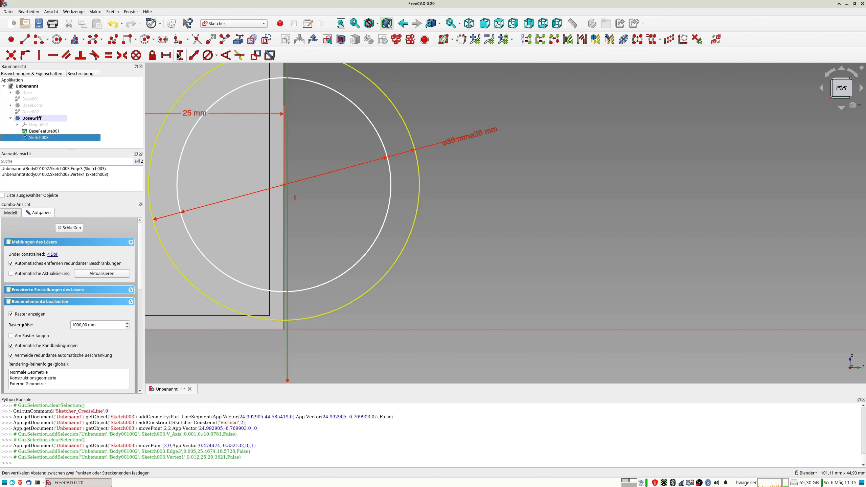
pyautogui.click(25, 55)
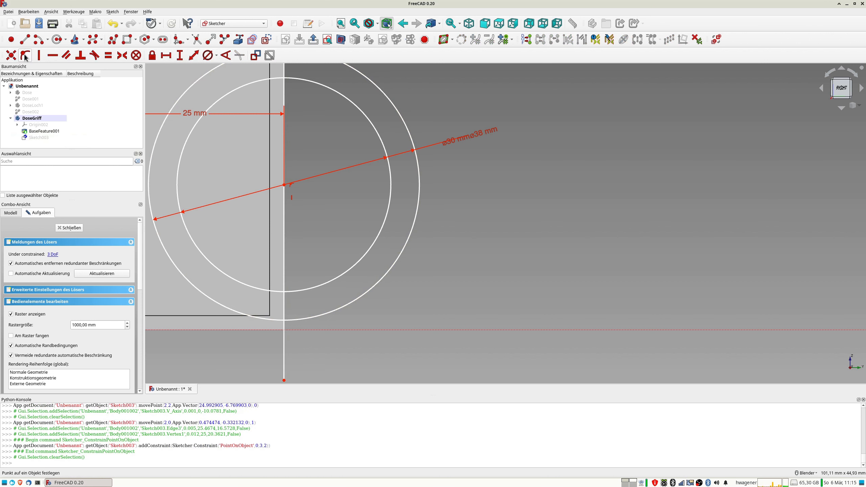
# Step: Trim the vertical line and both circles to leave a closed half-ring outside the container wall
pyautogui.scroll(-3, 246, 184)
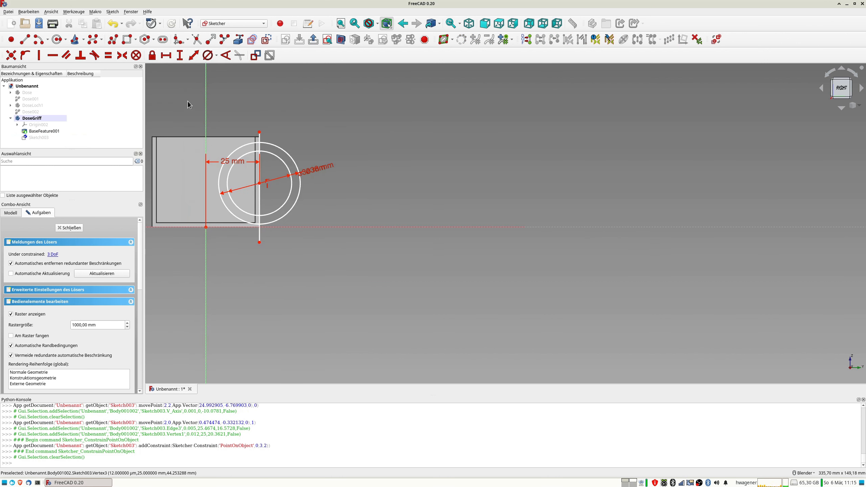
pyautogui.click(197, 39)
pyautogui.click(259, 137)
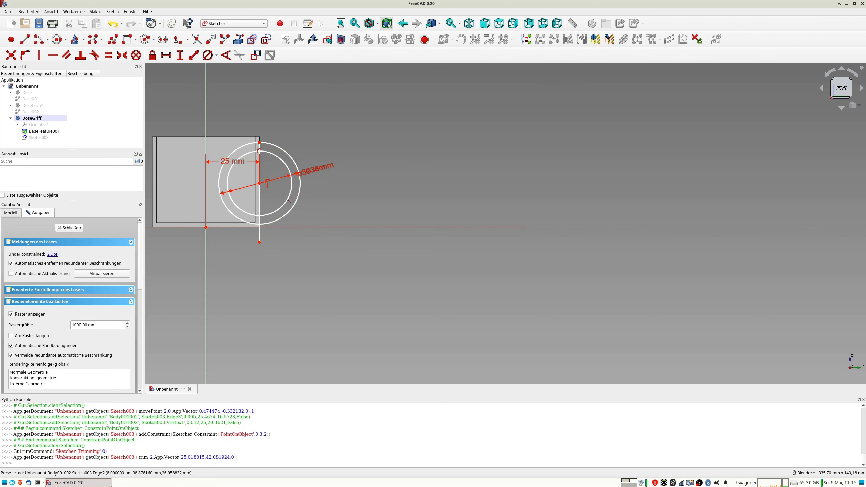
pyautogui.click(260, 237)
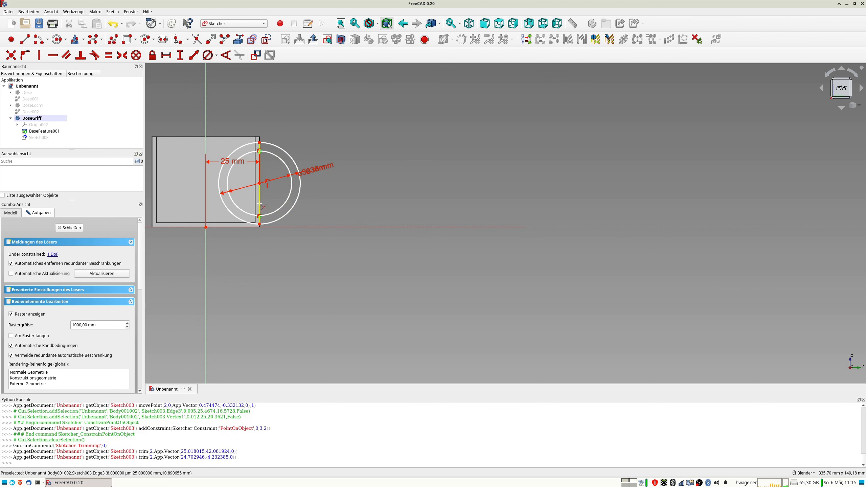
pyautogui.click(259, 204)
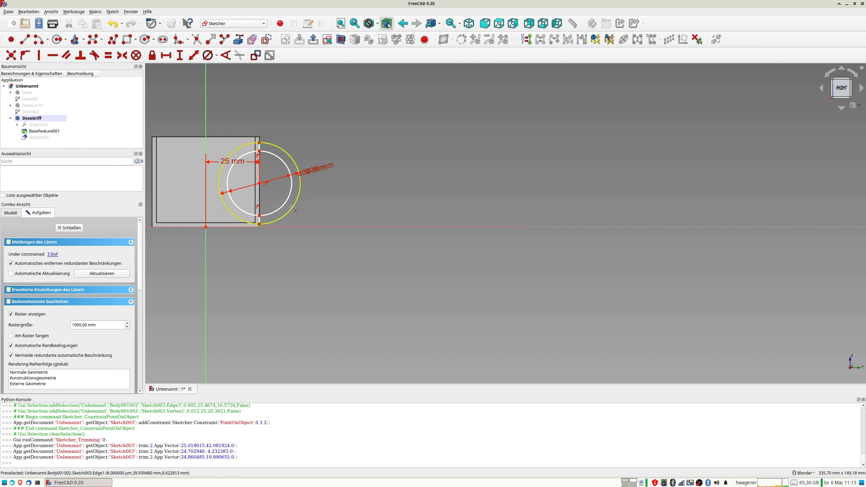
pyautogui.click(247, 154)
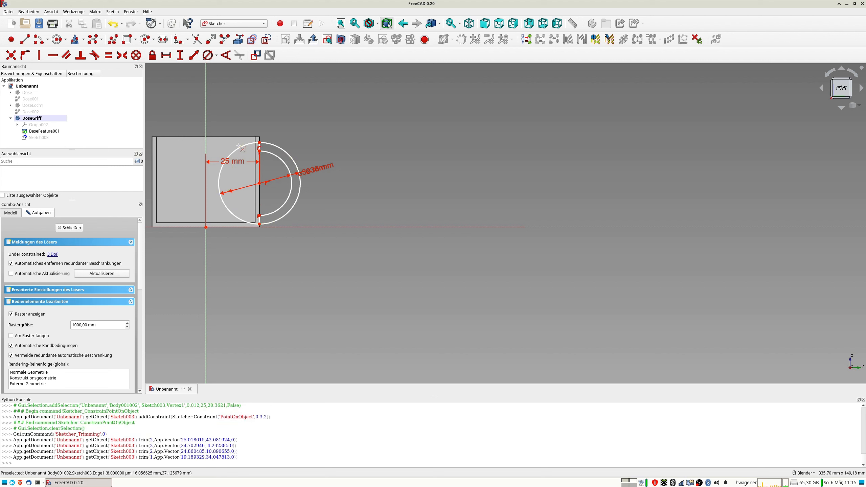
pyautogui.click(239, 147)
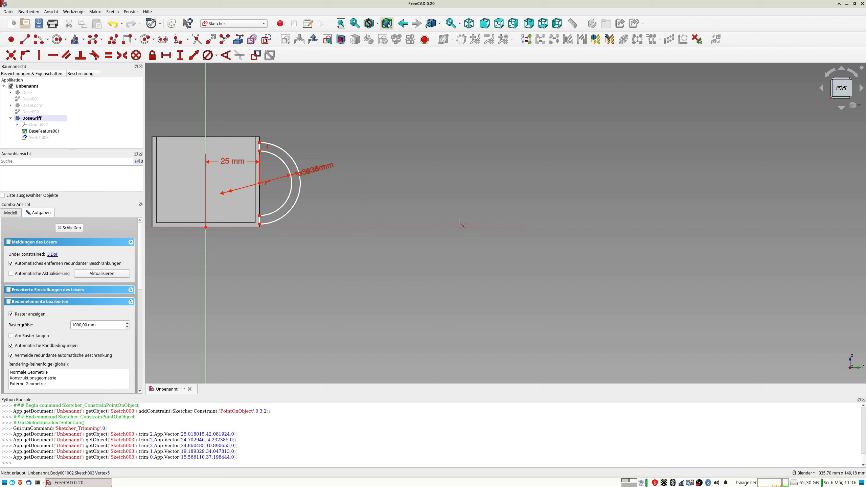
# Step: Close the handle sketch and pad the half-ring profile 6 mm, symmetric to the sketch plane
pyautogui.moveTo(389, 199)
pyautogui.mouseDown(button='middle')
pyautogui.moveTo(325, 212)
pyautogui.moveTo(354, 243)
pyautogui.moveTo(314, 233)
pyautogui.mouseUp(button='middle')
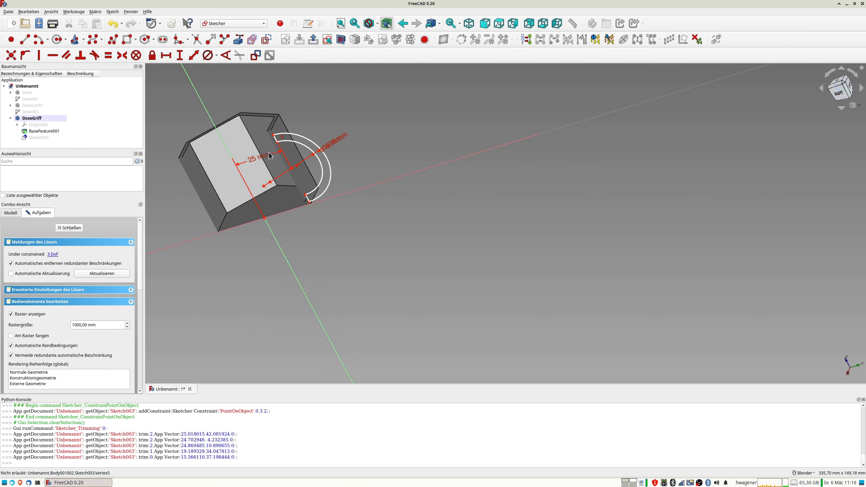
pyautogui.click(75, 228)
pyautogui.moveTo(255, 217); pyautogui.dragTo(317, 217, button='middle')
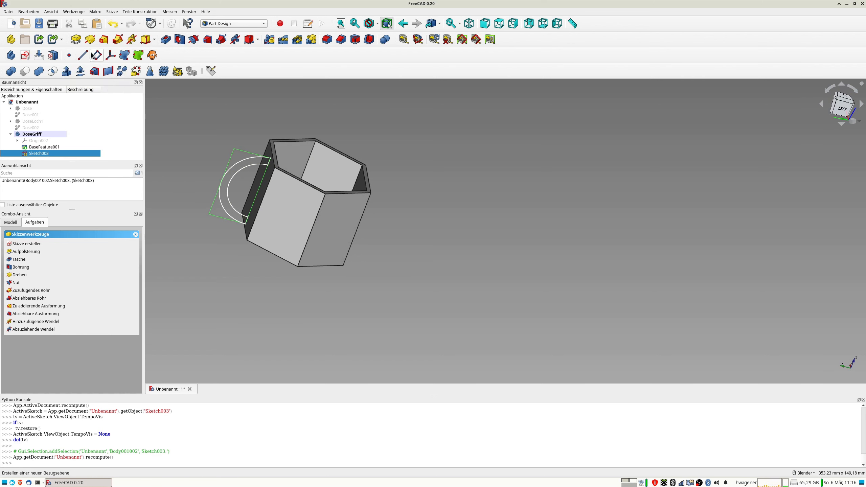
pyautogui.click(77, 41)
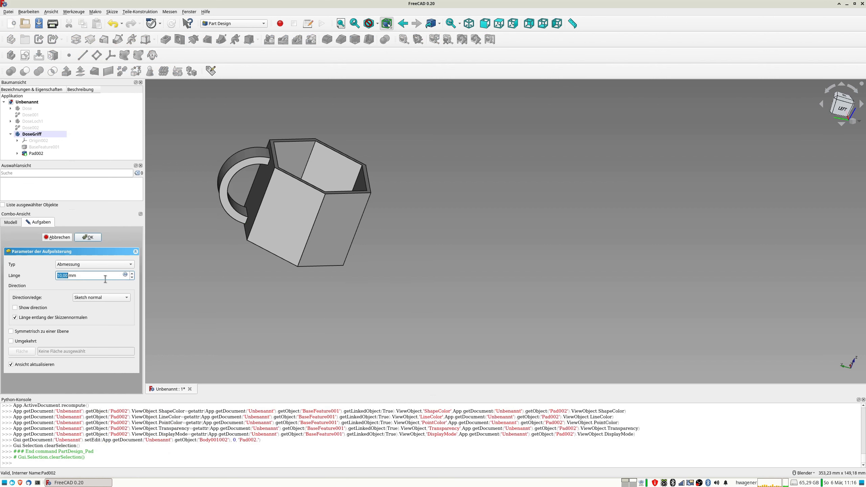
pyautogui.write('6')
pyautogui.click(23, 332)
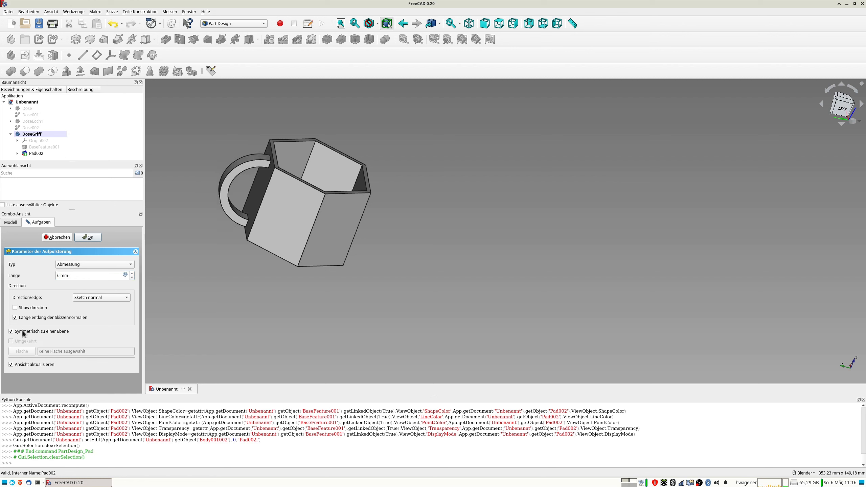
pyautogui.moveTo(294, 244); pyautogui.dragTo(535, 309, button='middle')
pyautogui.moveTo(246, 275); pyautogui.dragTo(67, 251, button='middle')
pyautogui.click(88, 237)
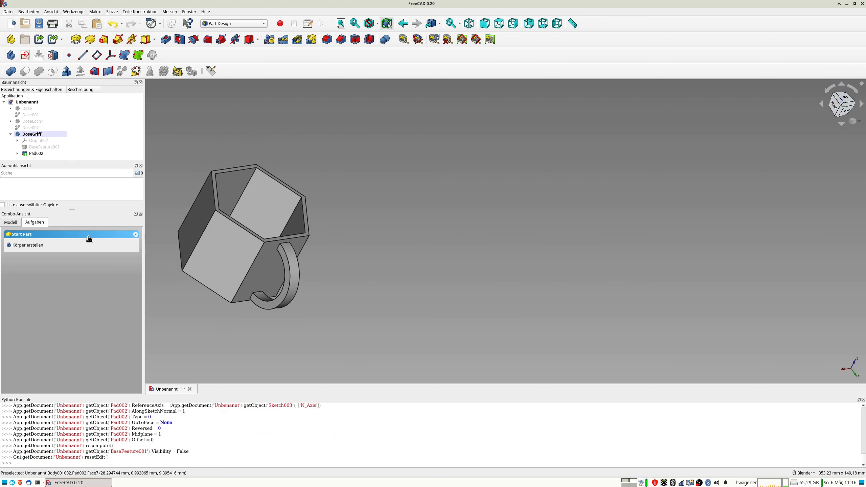
# Step: Create a new body based on the refined copy Dose002 and name it DoseGriff2
pyautogui.click(36, 136)
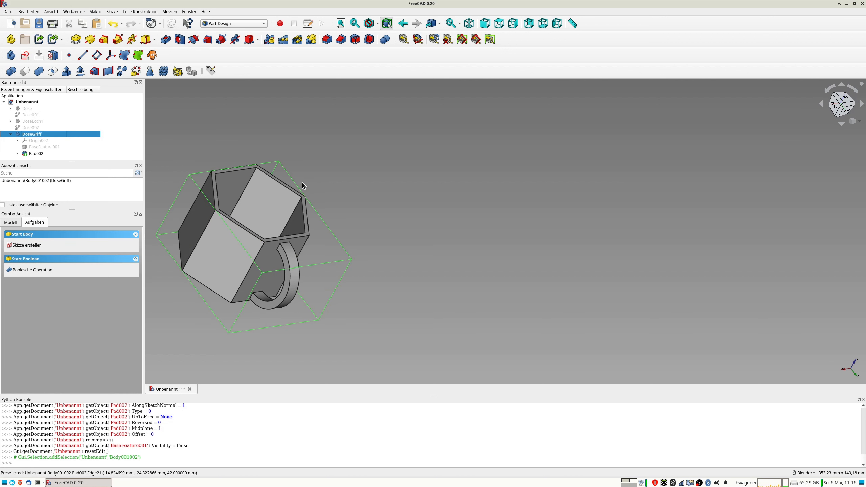
pyautogui.scroll(-5, 259, 186)
pyautogui.moveTo(259, 184); pyautogui.dragTo(367, 203, button='middle')
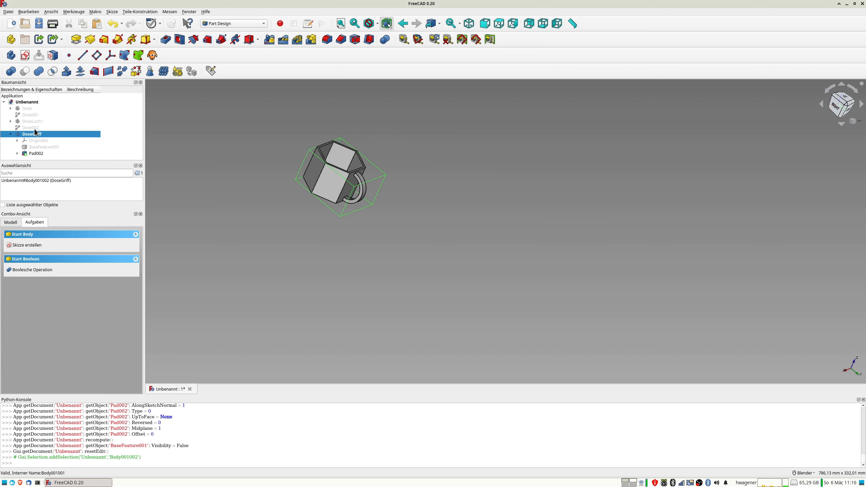
pyautogui.click(32, 128)
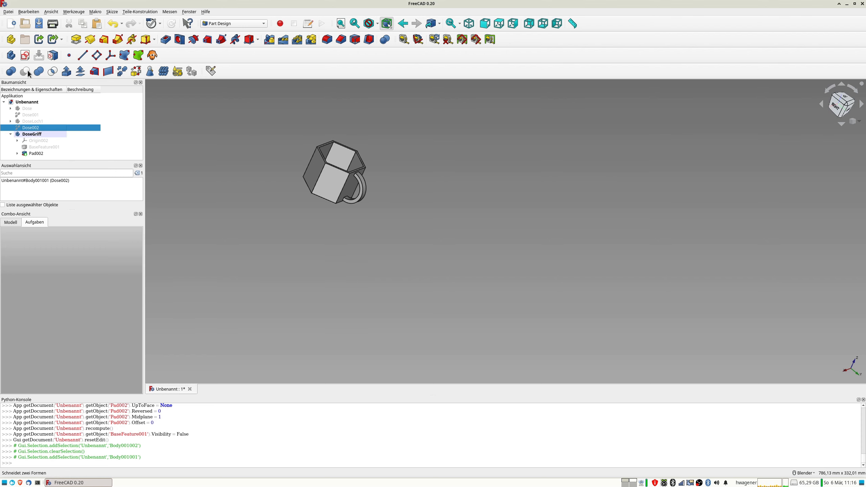
pyautogui.click(10, 55)
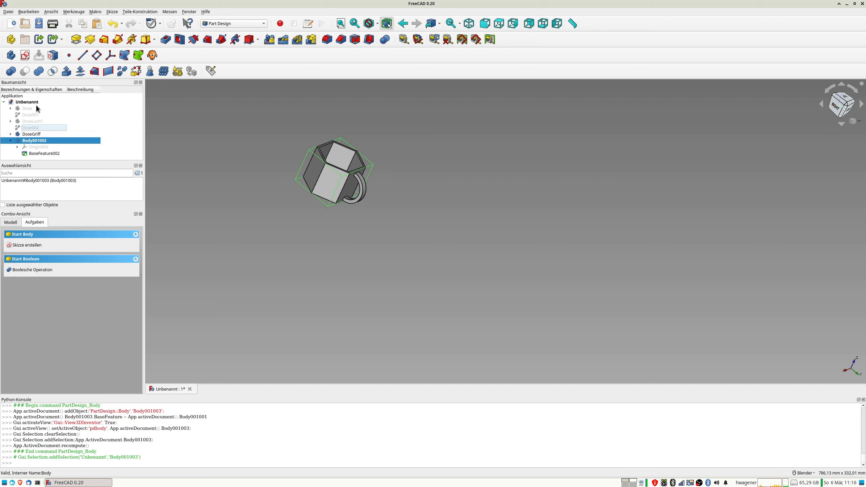
pyautogui.click(38, 141)
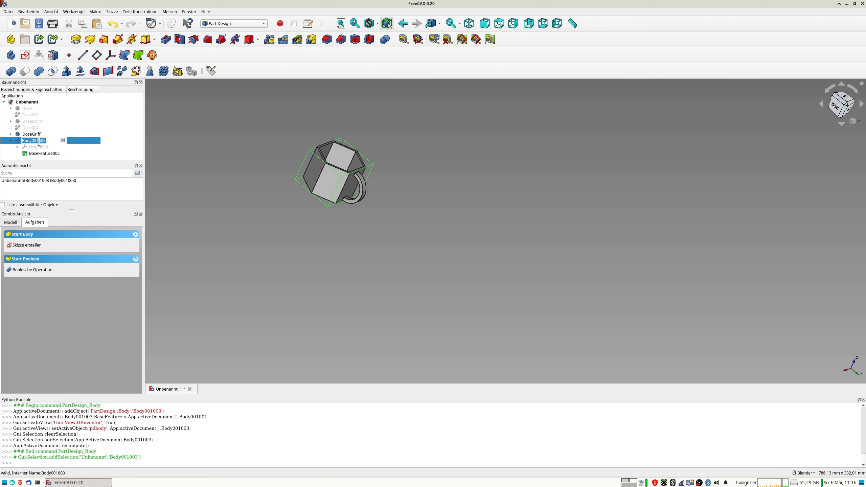
pyautogui.write('DoseGriff2')
pyautogui.press('Return')
# Step: Hide the DoseGriff body and start a sketch on the +Y outer face of DoseGriff2
pyautogui.click(38, 135)
pyautogui.press('space')
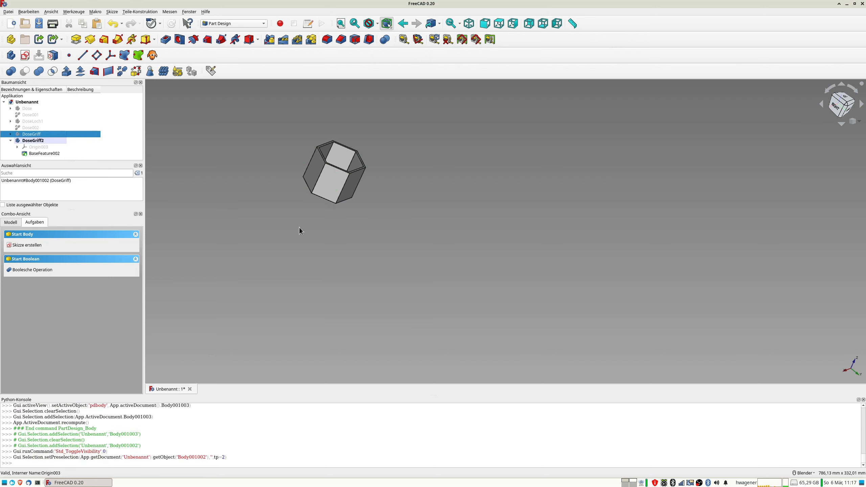
pyautogui.moveTo(365, 210); pyautogui.dragTo(358, 204, button='middle')
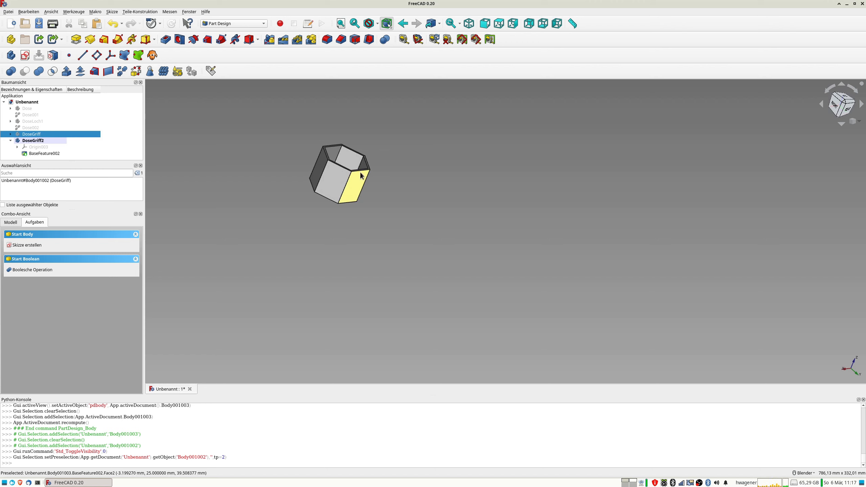
pyautogui.moveTo(347, 198); pyautogui.dragTo(301, 215, button='middle')
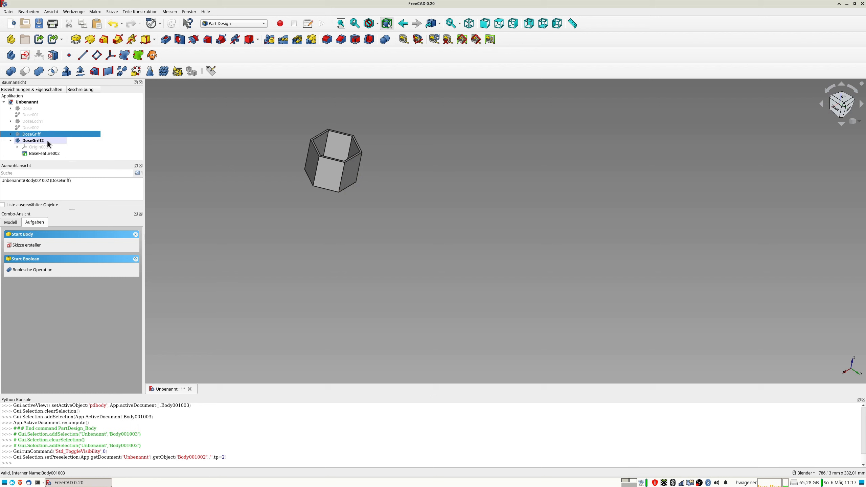
pyautogui.click(352, 169)
pyautogui.moveTo(362, 172)
pyautogui.mouseDown(button='middle')
pyautogui.moveTo(424, 194)
pyautogui.moveTo(374, 183)
pyautogui.mouseUp(button='middle')
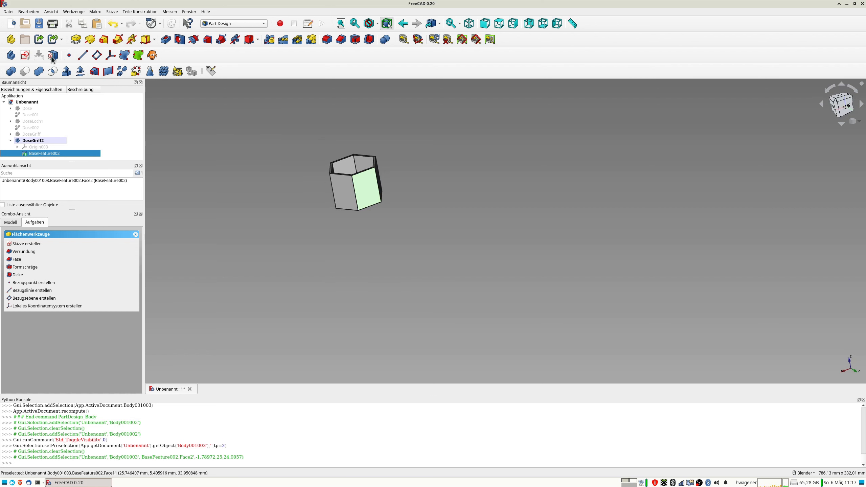
pyautogui.click(25, 55)
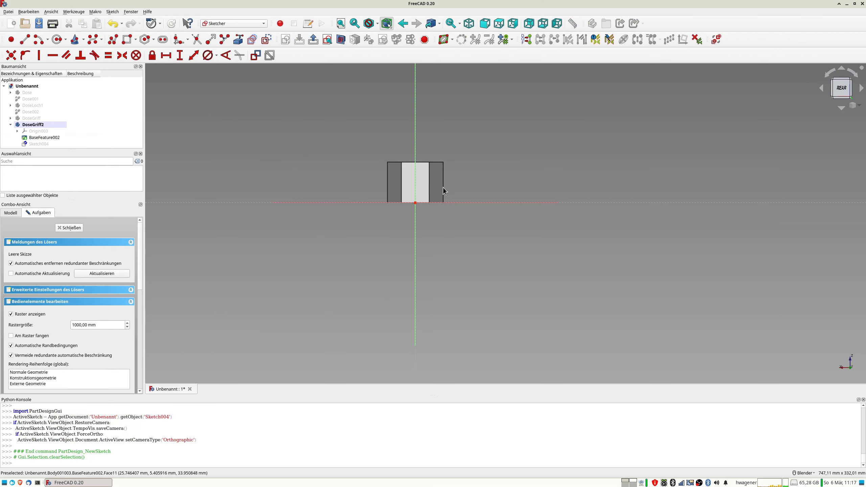
# Step: Sketch a circle about 2.8 mm in radius on the vertical axis, centred about 5.3 mm above the horizontal axis
pyautogui.scroll(5, 443, 188)
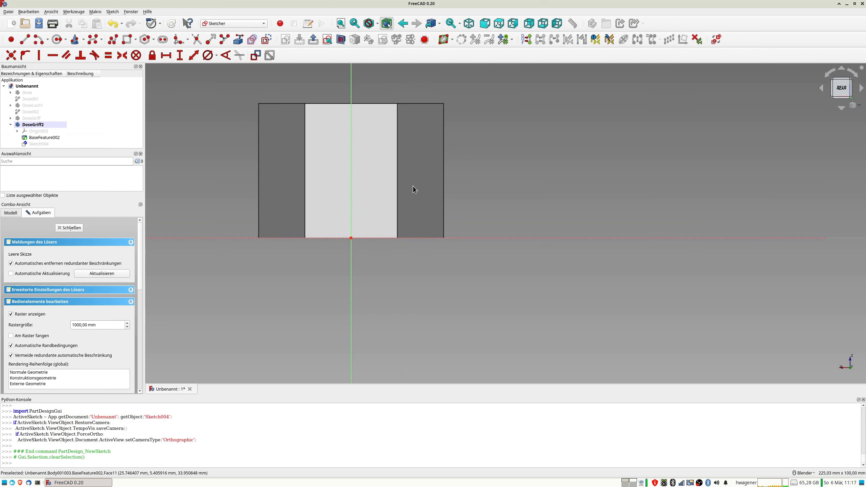
pyautogui.click(57, 39)
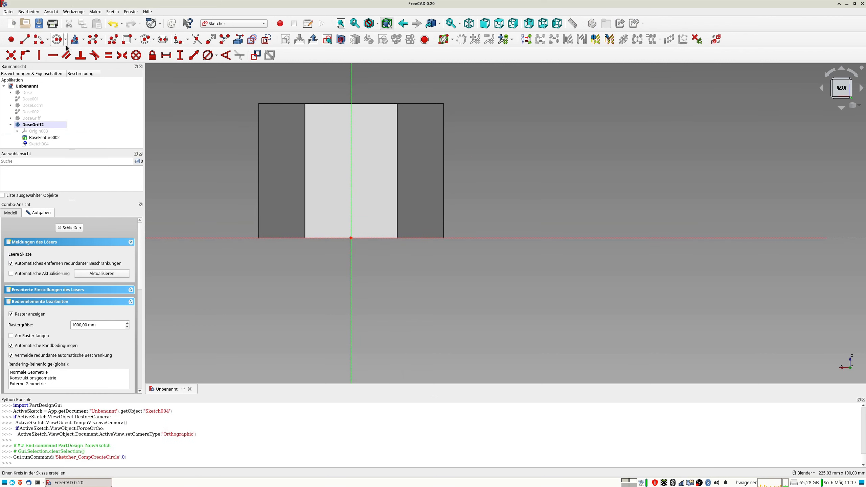
pyautogui.click(351, 221)
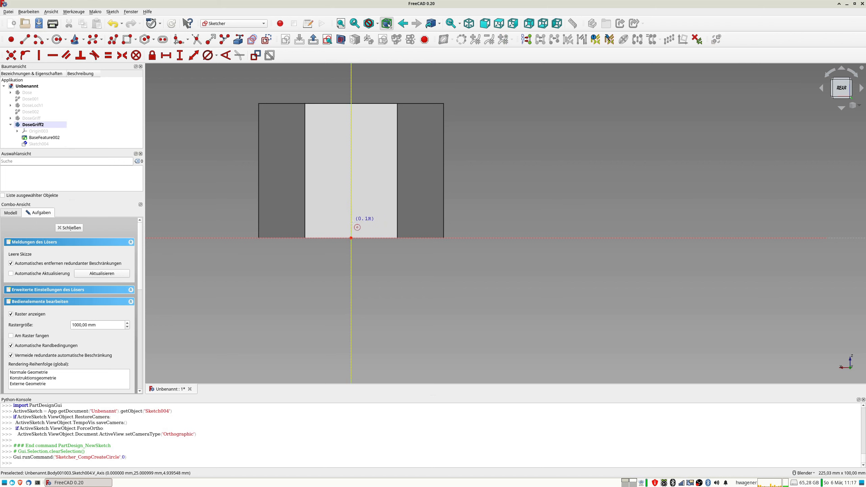
pyautogui.click(358, 228)
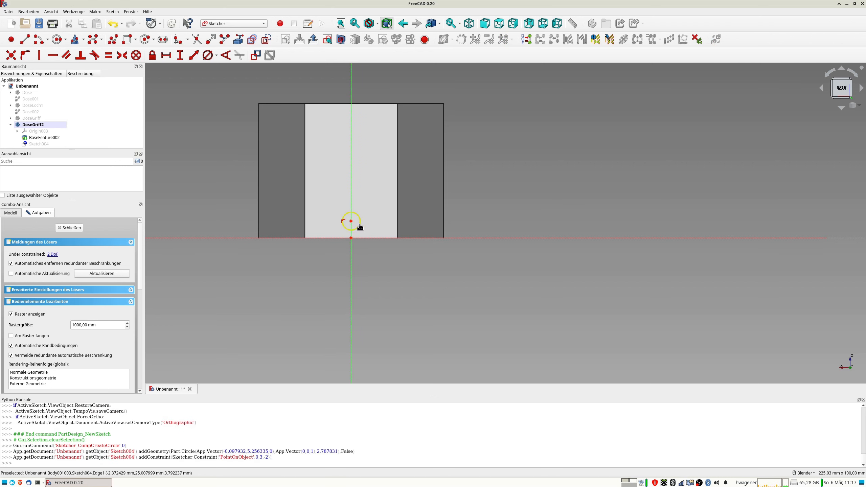
# Step: Constrain the circle's diameter to 6 mm
pyautogui.click(359, 227)
pyautogui.click(208, 55)
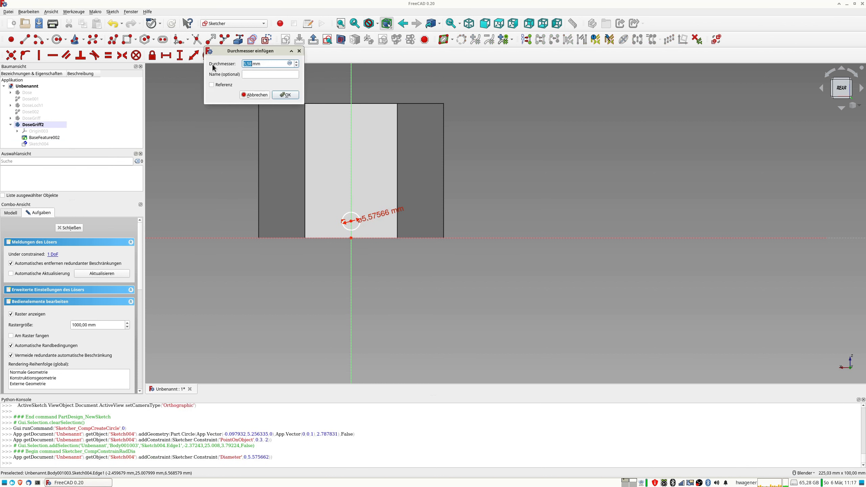
pyautogui.write('6')
pyautogui.press('Return')
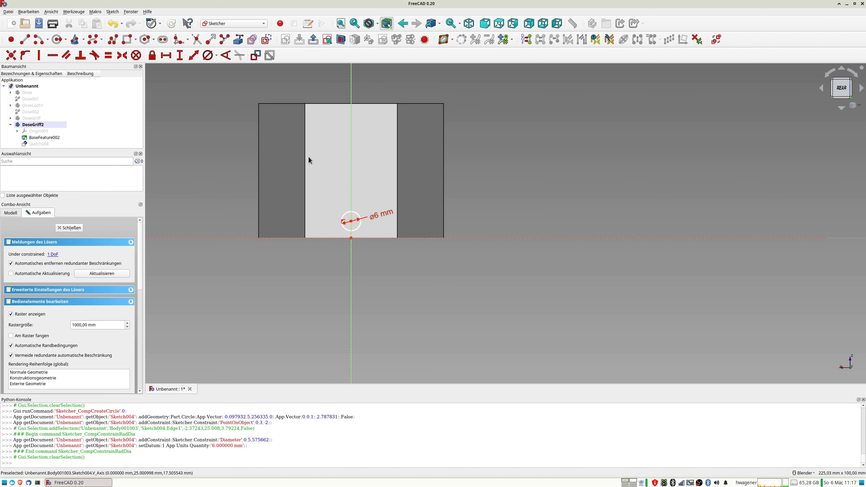
# Step: Draw a horizontal line about 75 mm long across the container, about 24 mm above the horizontal axis, and convert it to construction geometry
pyautogui.click(25, 39)
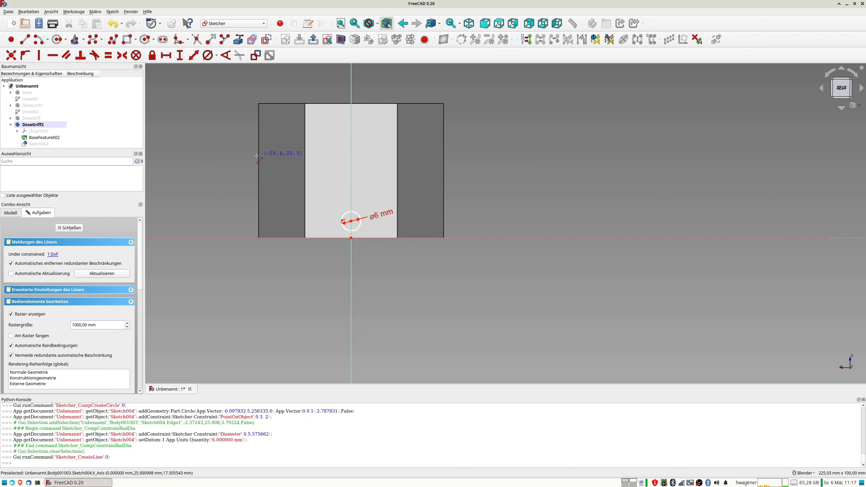
pyautogui.click(242, 161)
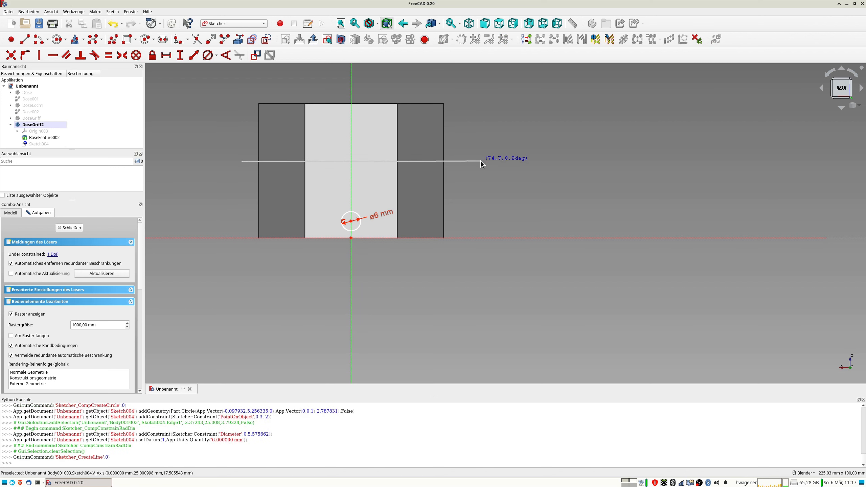
pyautogui.click(481, 161)
pyautogui.click(472, 162)
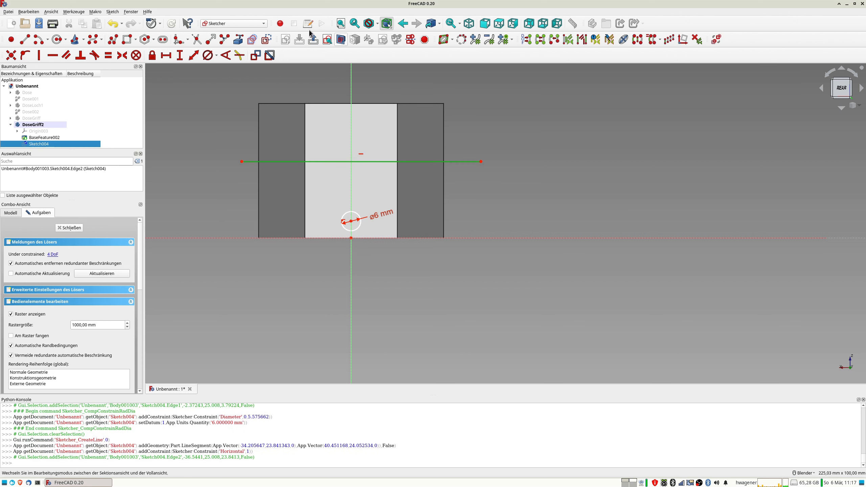
pyautogui.click(266, 40)
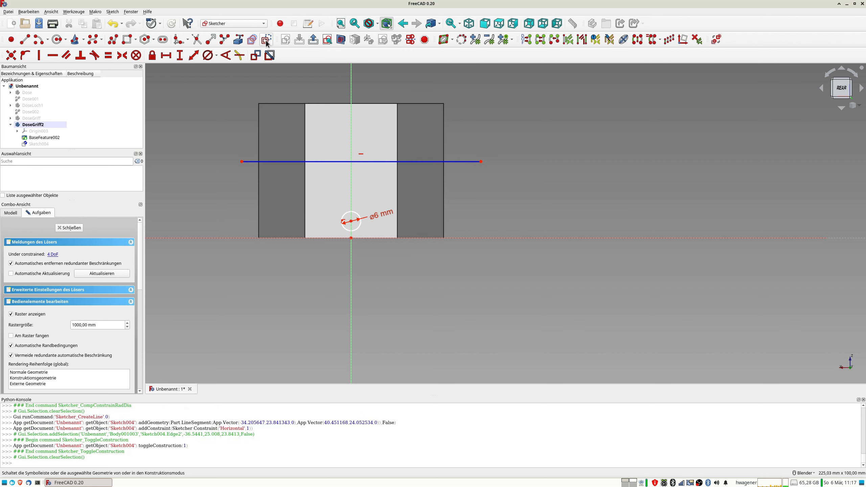
# Step: Constrain the construction line's vertical distance from the horizontal axis to 25 mm
pyautogui.click(242, 162)
pyautogui.click(227, 238)
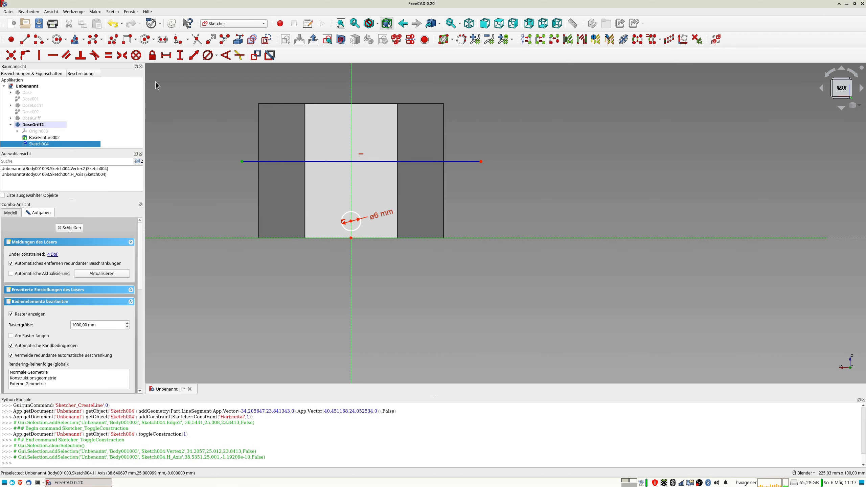
pyautogui.click(193, 55)
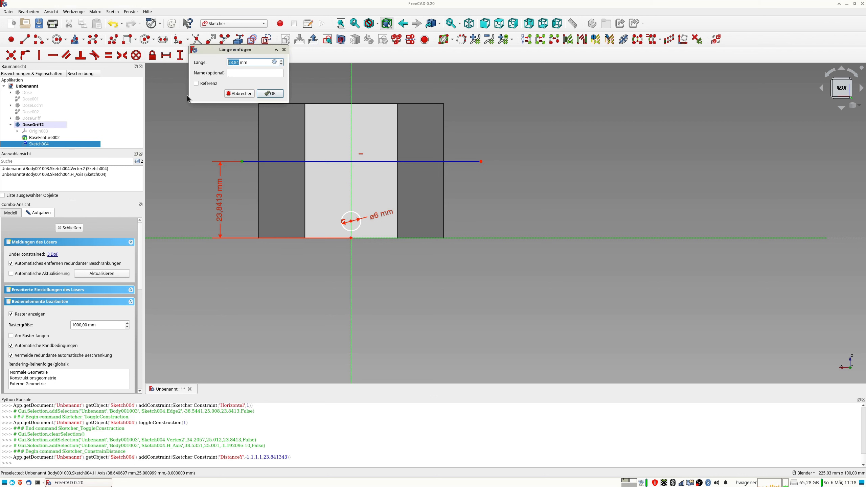
pyautogui.write('25')
pyautogui.press('Return')
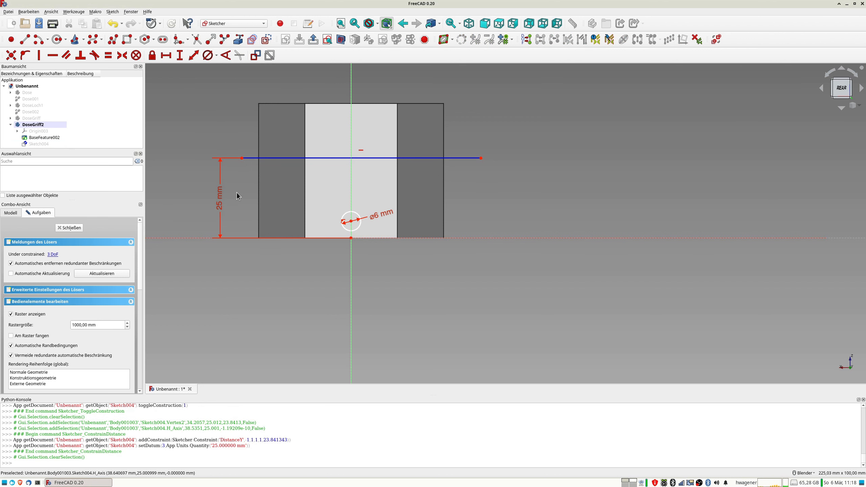
# Step: Change the construction line's height above the horizontal axis to 20 mm and close the sketch
pyautogui.doubleClick(220, 207)
pyautogui.write('20')
pyautogui.press('Return')
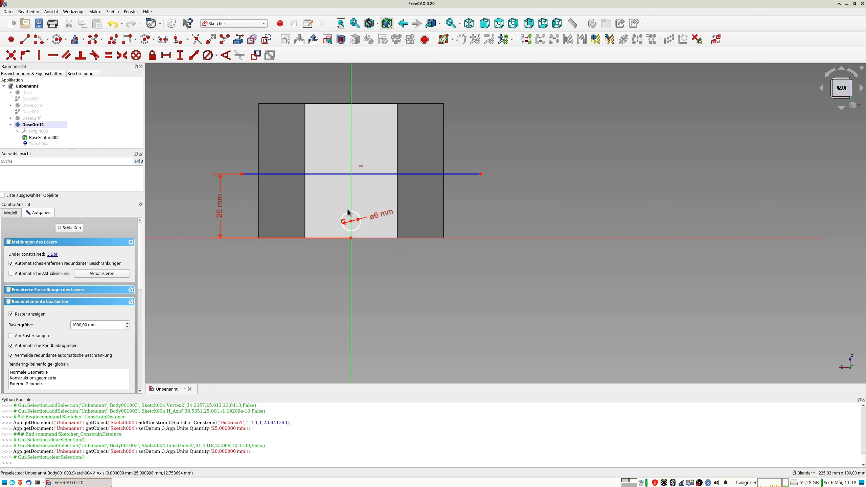
pyautogui.moveTo(351, 238)
pyautogui.mouseDown(button='middle')
pyautogui.moveTo(384, 245)
pyautogui.moveTo(361, 243)
pyautogui.mouseUp(button='middle')
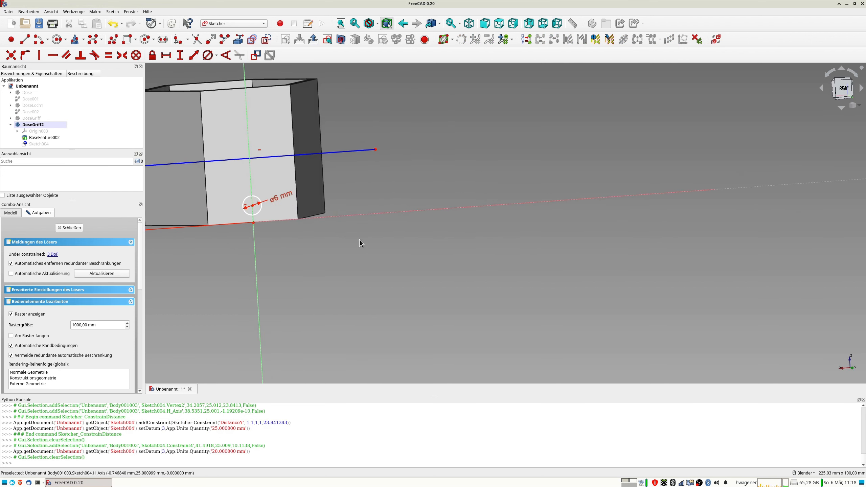
pyautogui.scroll(-4, 361, 243)
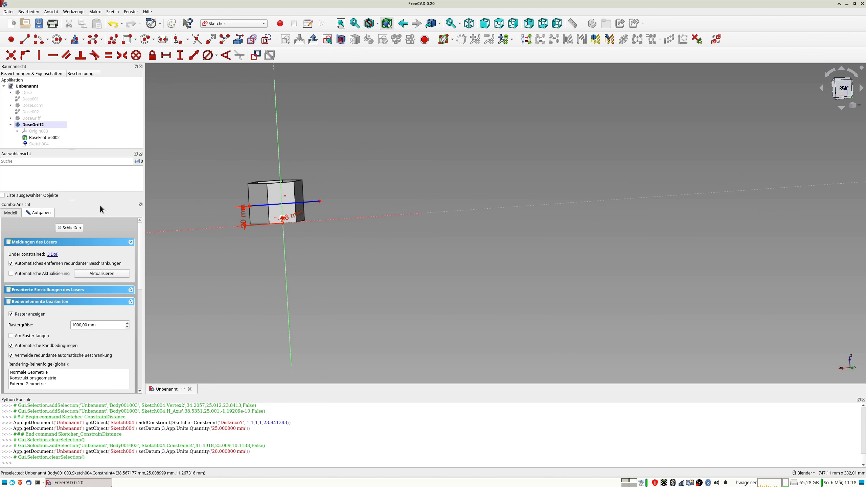
pyautogui.click(71, 228)
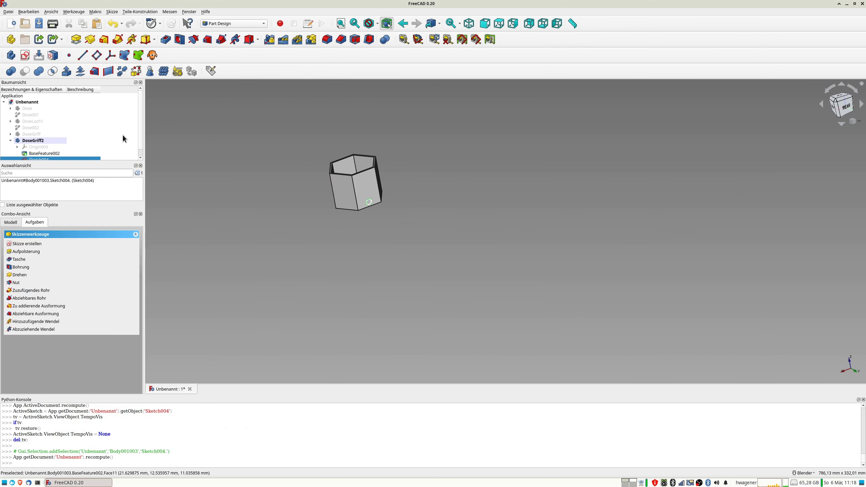
# Step: Start a Revolution of the circle sketch with Konstruktionslinie 1 as its axis
pyautogui.scroll(-1, 51, 154)
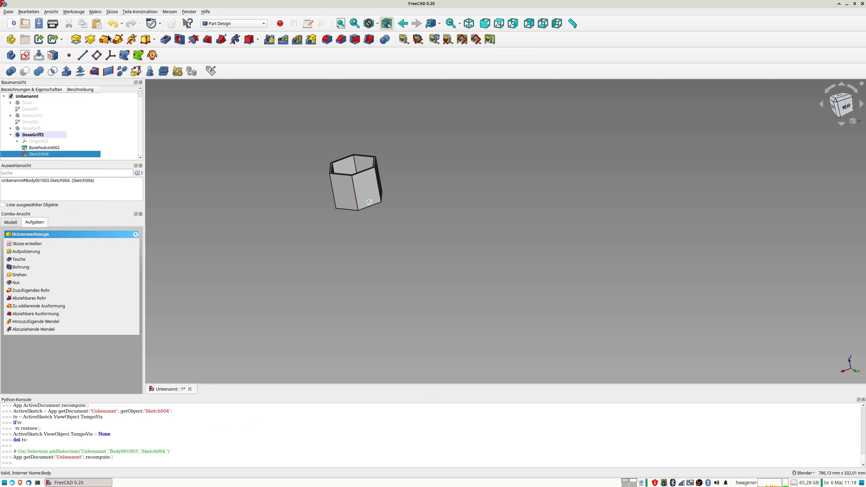
pyautogui.click(90, 40)
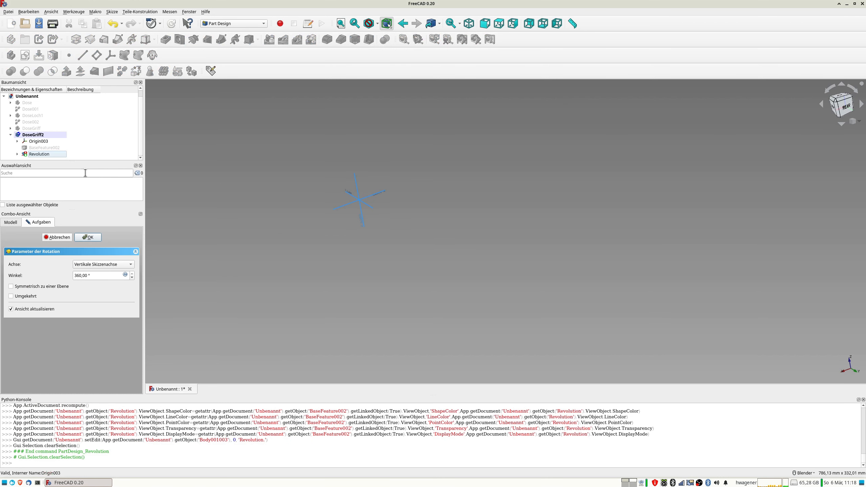
pyautogui.click(102, 265)
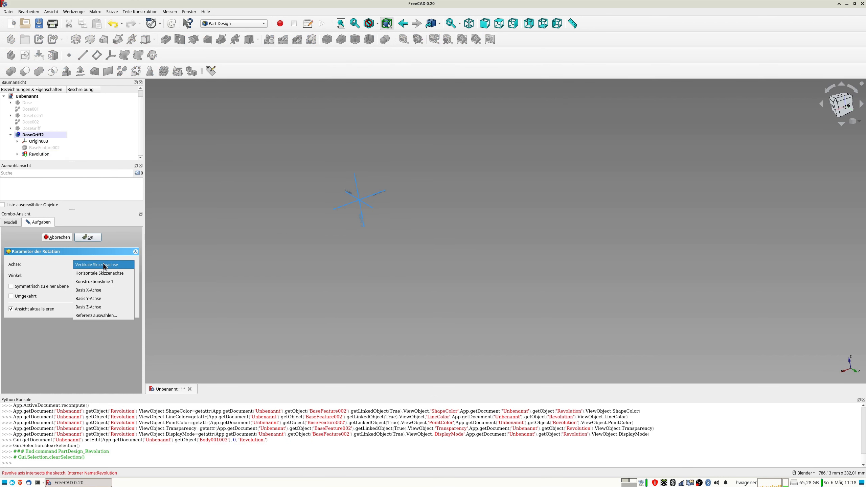
pyautogui.click(101, 282)
pyautogui.moveTo(259, 165); pyautogui.dragTo(389, 241, button='middle')
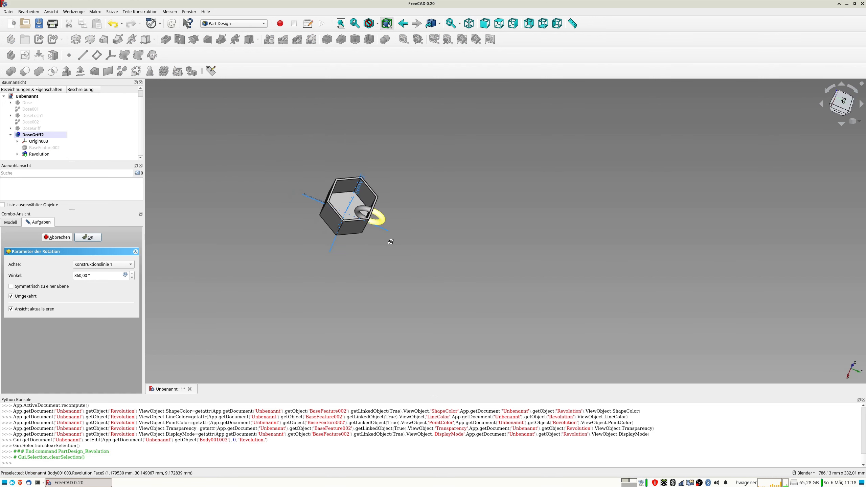
# Step: Set the revolution angle to 180° and accept the half-ring handle
pyautogui.click(95, 277)
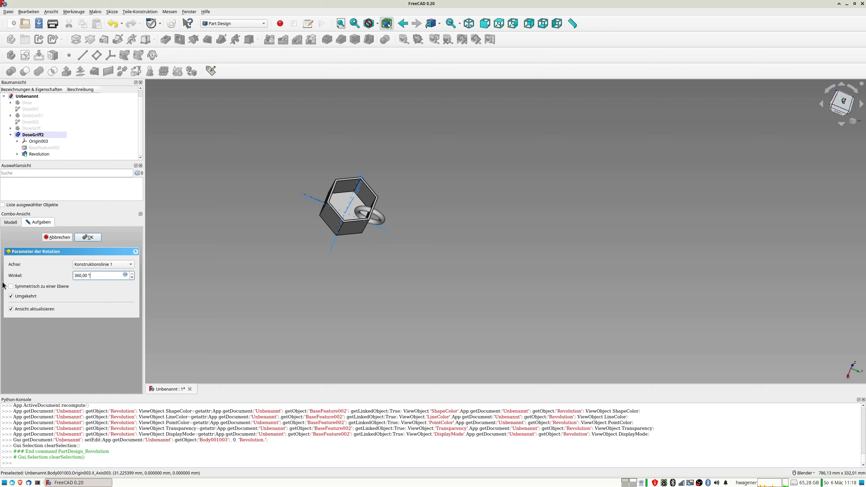
pyautogui.moveTo(94, 276); pyautogui.dragTo(46, 277)
pyautogui.write('180')
pyautogui.press('Tab')
pyautogui.moveTo(320, 235); pyautogui.dragTo(312, 182, button='middle')
pyautogui.click(83, 236)
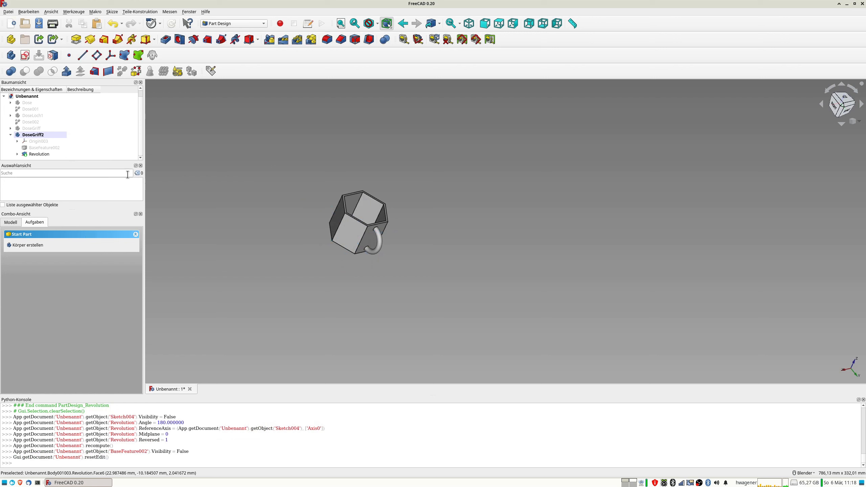
pyautogui.moveTo(315, 259); pyautogui.dragTo(334, 234, button='middle')
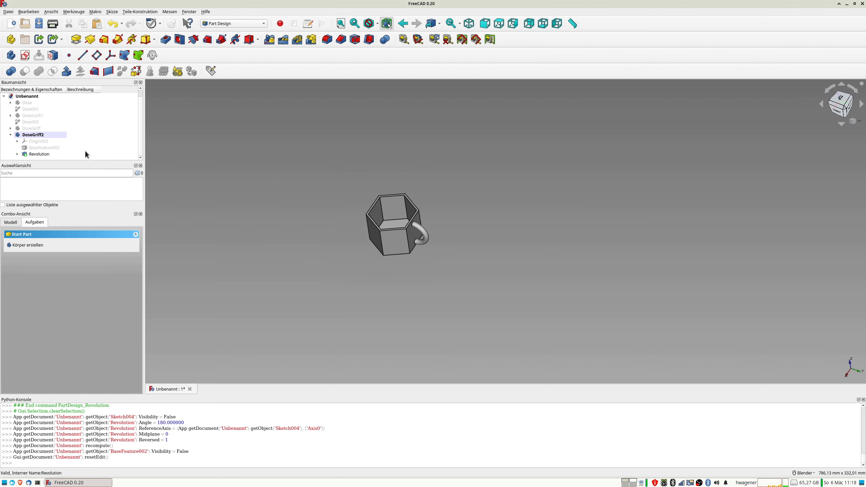
# Step: Create a new body based on the refined copy Dose001 and hide the DoseGriff2 body
pyautogui.click(11, 135)
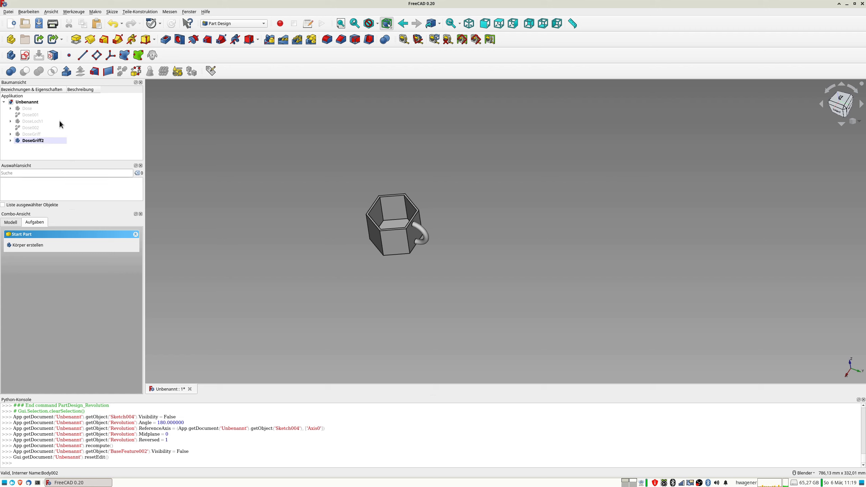
pyautogui.click(30, 115)
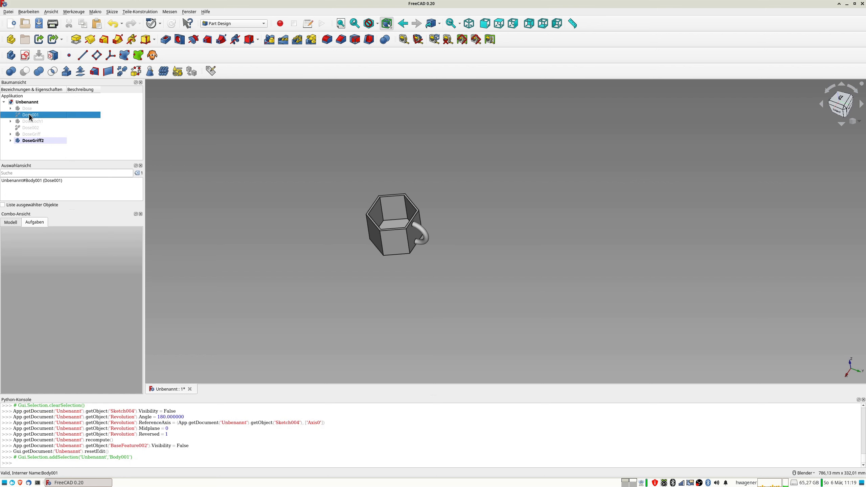
pyautogui.click(10, 55)
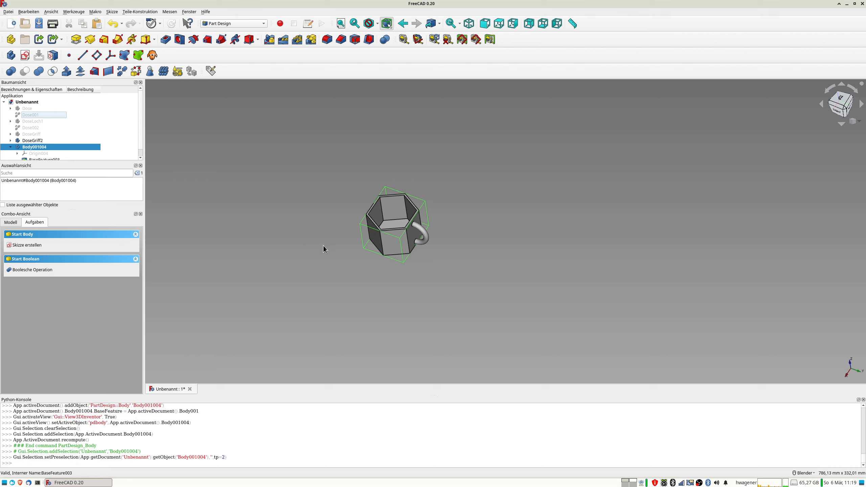
pyautogui.click(34, 141)
pyautogui.press('space')
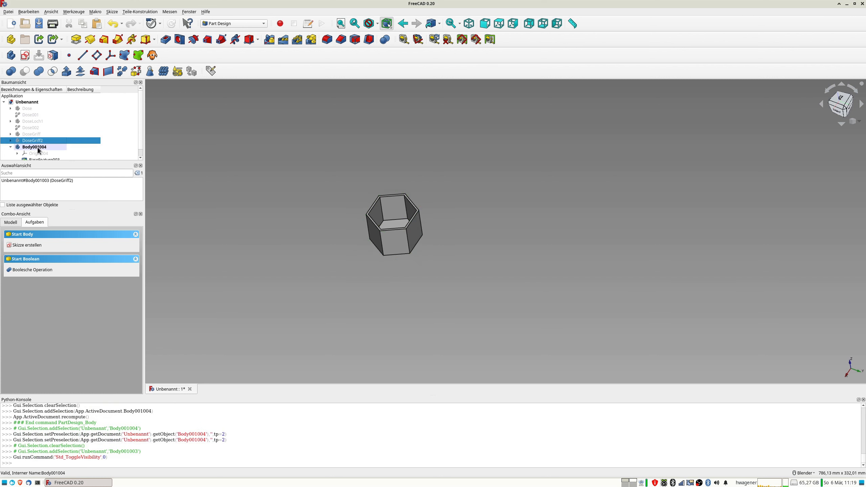
# Step: Rename the new body as DoseStiel
pyautogui.click(37, 148)
pyautogui.click(36, 148)
pyautogui.write('DoseStiel')
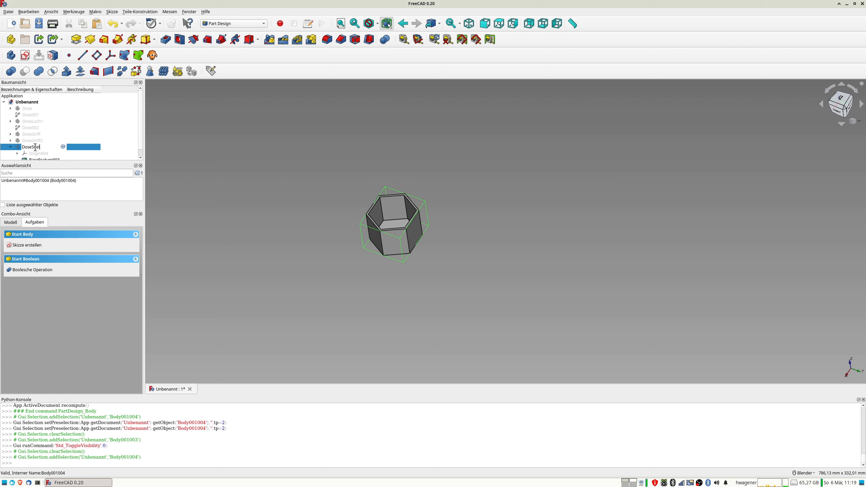
pyautogui.press('Return')
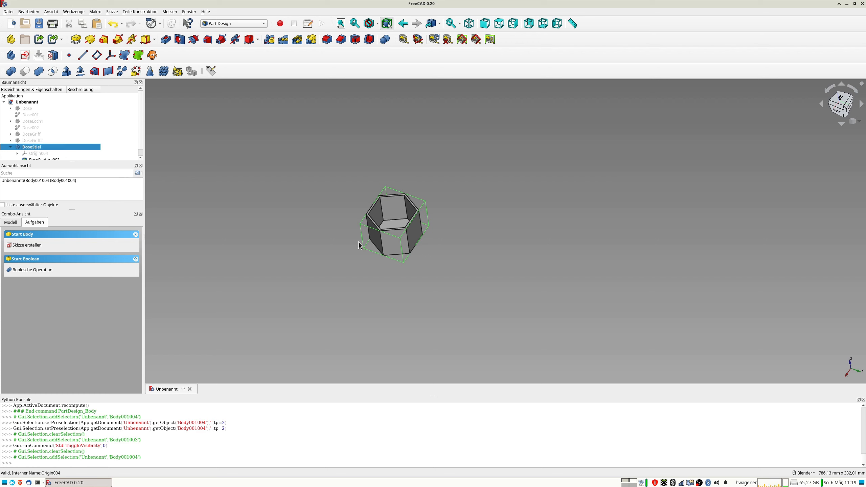
# Step: Sketch a circle about 7.8 mm in radius on DoseStiel's +Y outer face, centred on the vertical axis about 21.3 mm above the horizontal axis
pyautogui.click(415, 232)
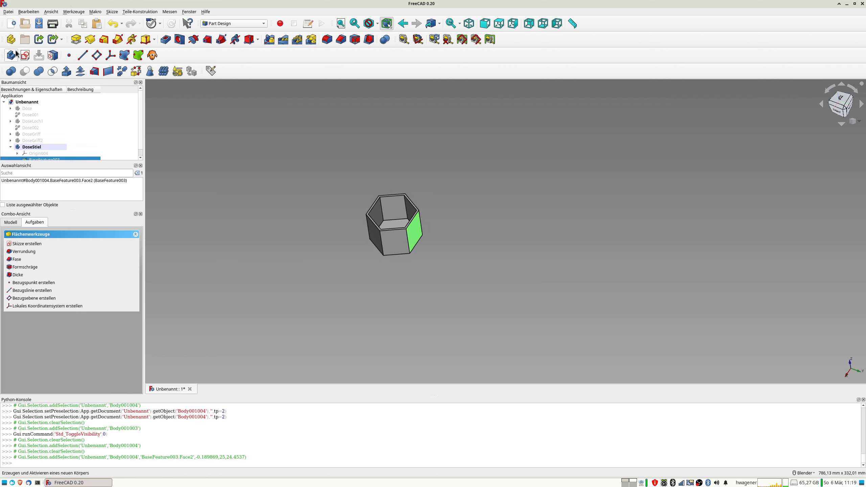
pyautogui.click(27, 56)
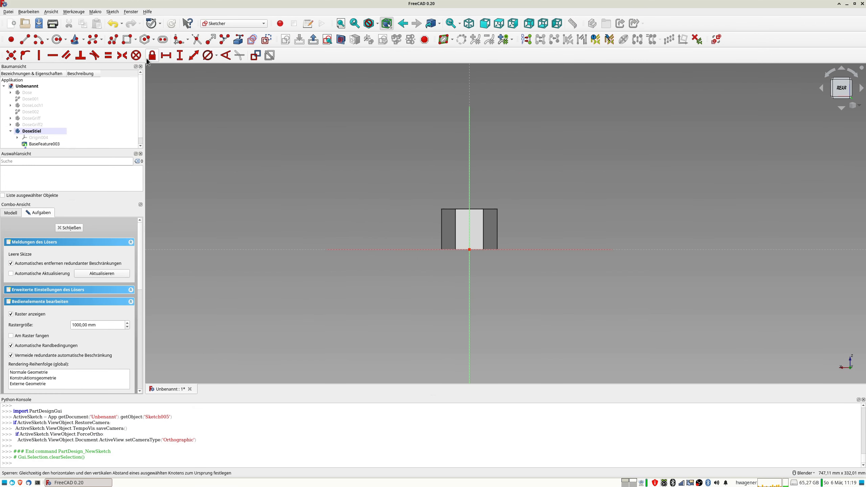
pyautogui.click(57, 39)
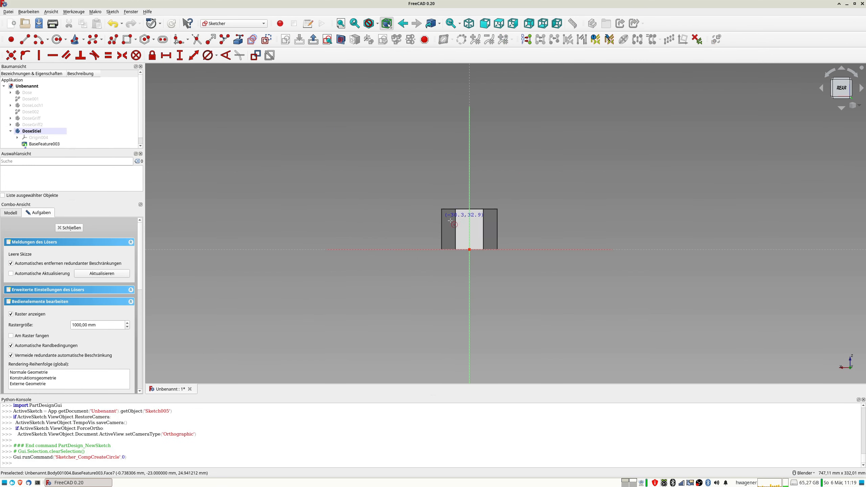
pyautogui.click(474, 235)
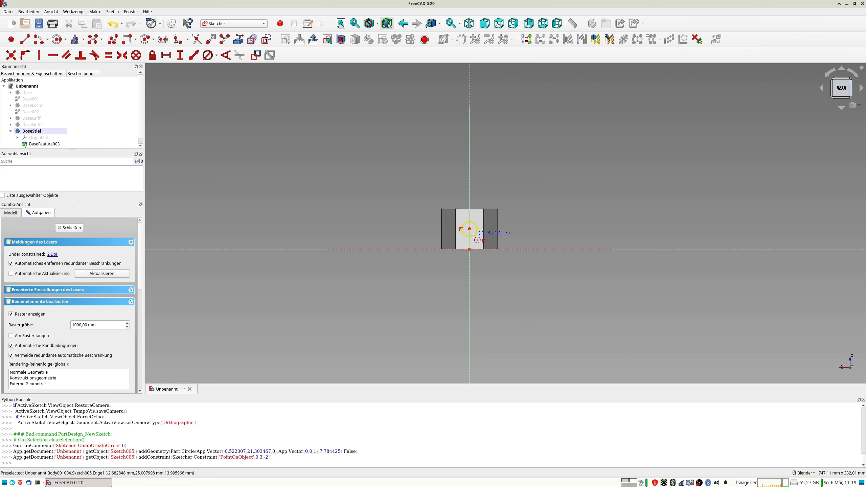
# Step: Constrain the circle's centre to 20 mm above the horizontal axis
pyautogui.click(471, 231)
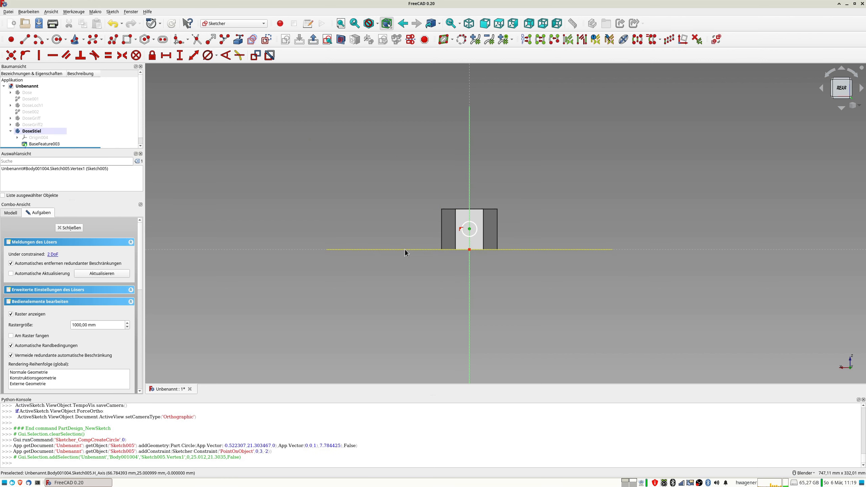
pyautogui.click(406, 249)
pyautogui.click(194, 55)
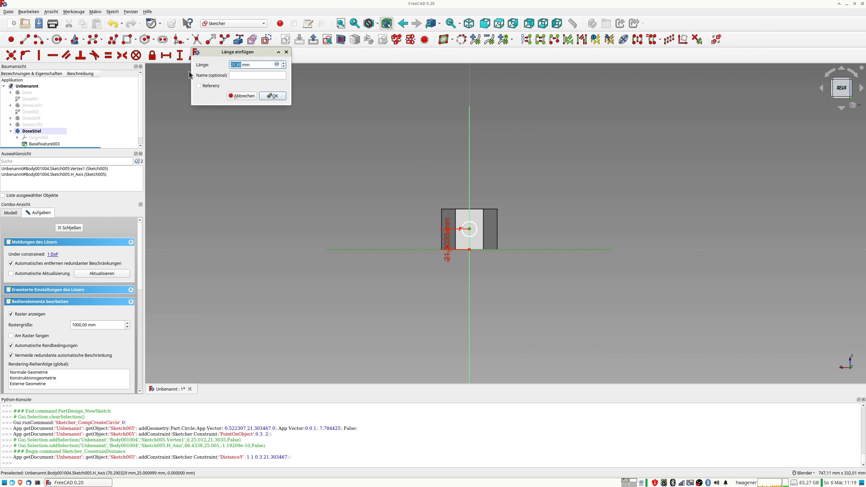
pyautogui.write('20')
pyautogui.press('Return')
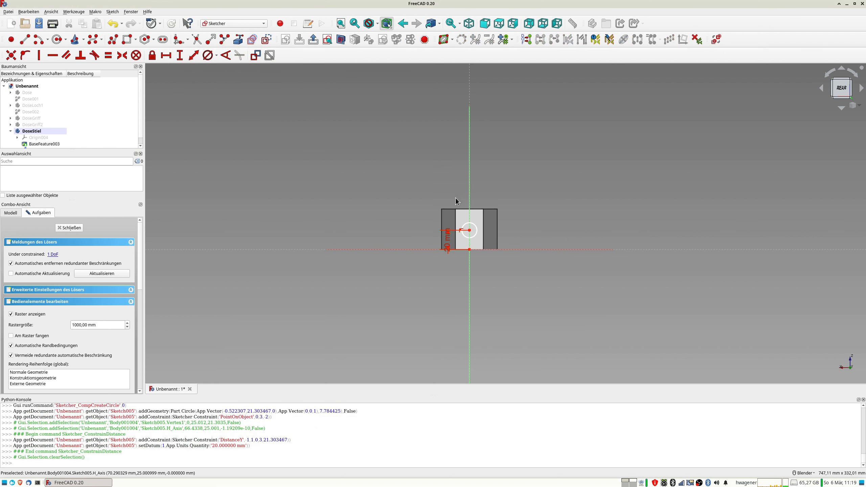
# Step: Constrain the circle's diameter to 16 mm and close the sketch
pyautogui.click(466, 224)
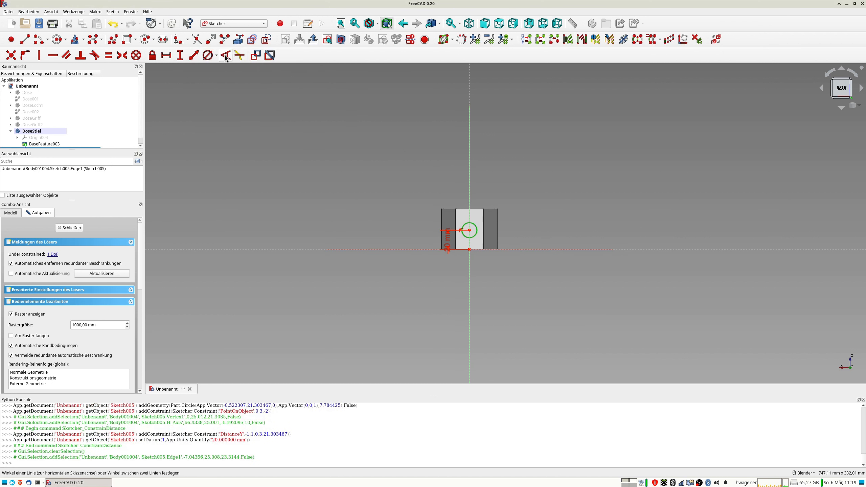
pyautogui.click(207, 56)
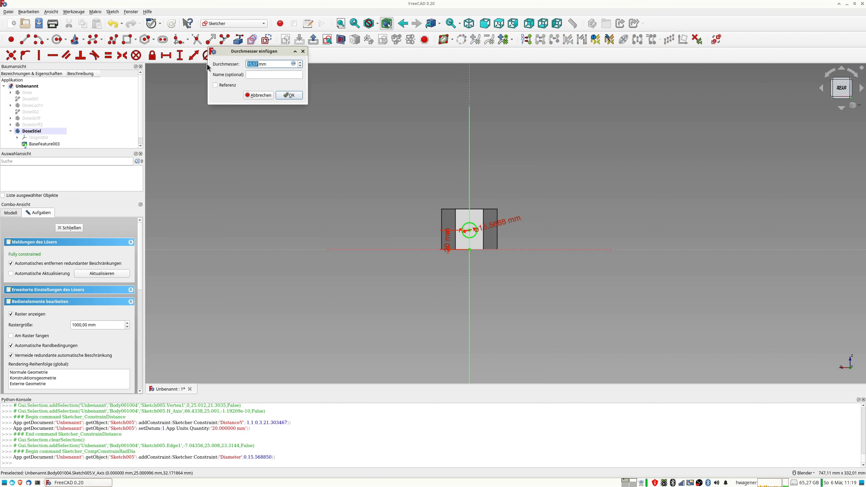
pyautogui.write('16')
pyautogui.press('Return')
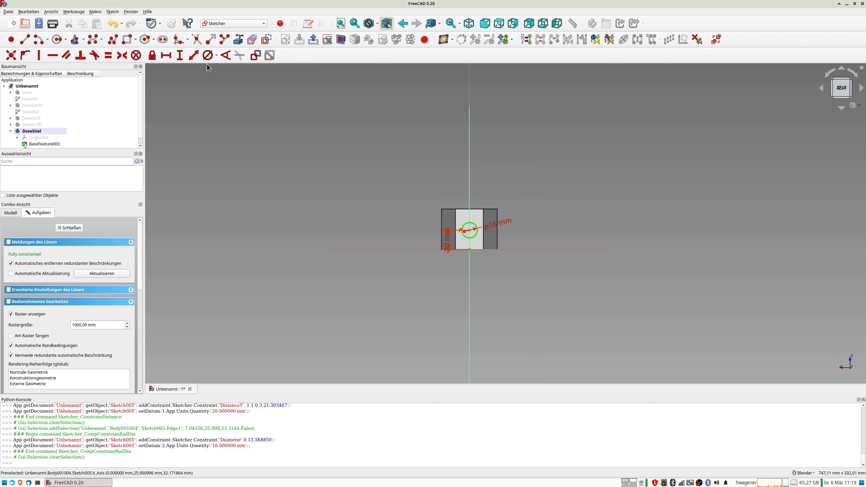
pyautogui.moveTo(190, 107); pyautogui.dragTo(297, 148, button='middle')
pyautogui.click(70, 229)
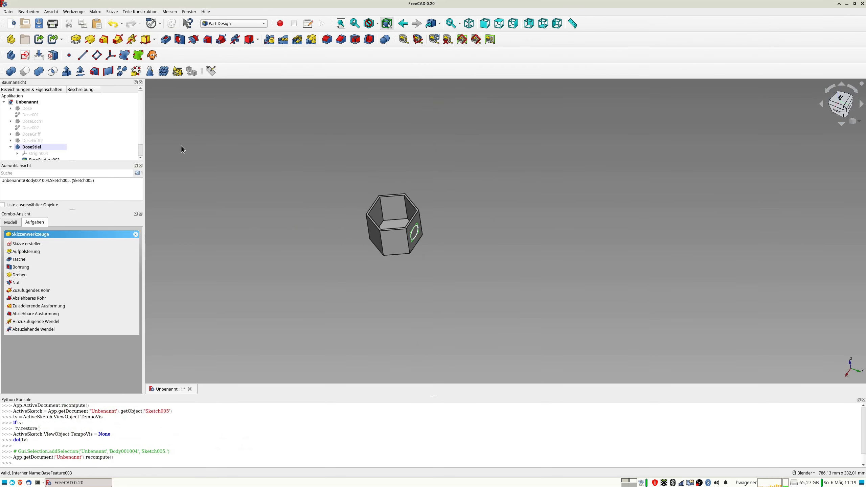
# Step: Pad the 16 mm circle on DoseStiel's outer face 60 mm outward to form the stem
pyautogui.click(76, 40)
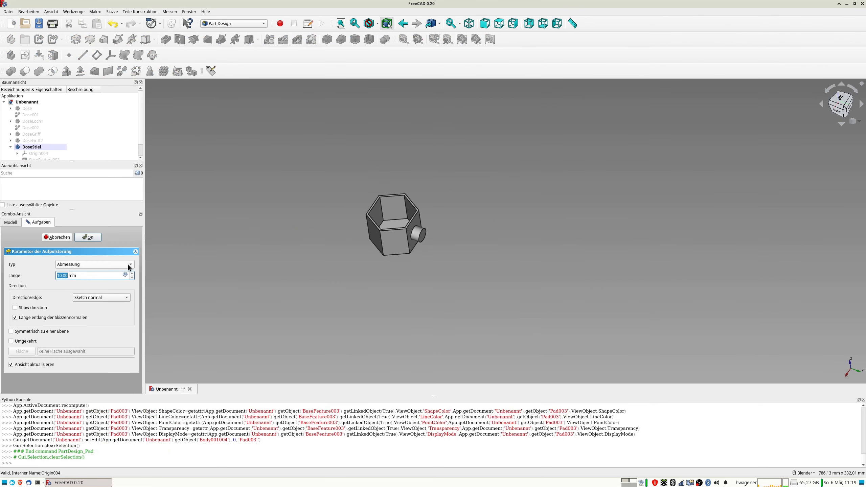
pyautogui.write('60')
pyautogui.press('Tab')
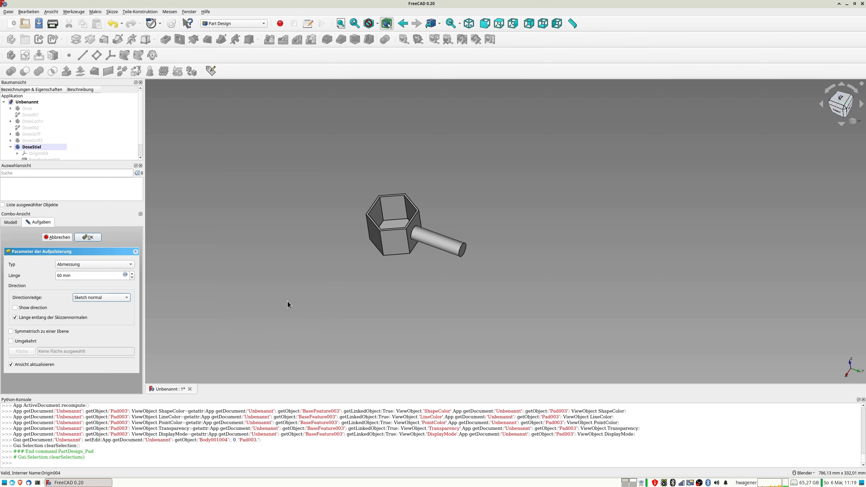
pyautogui.click(88, 238)
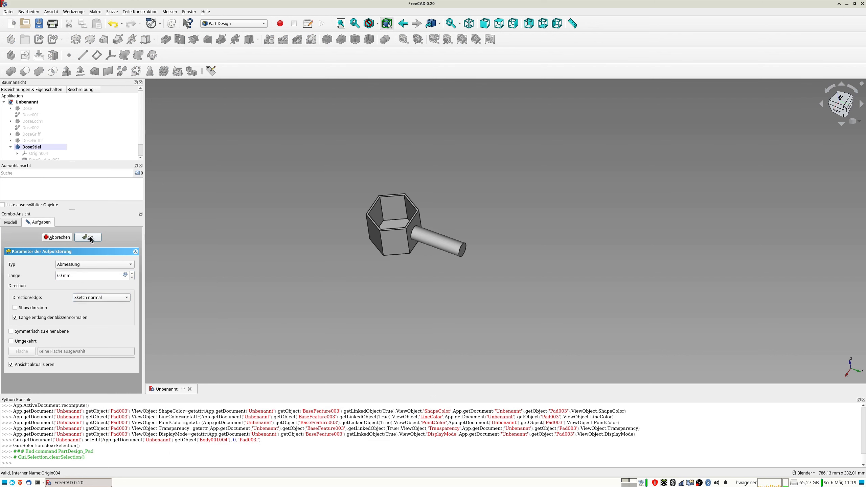
# Step: Fillet the free end face of the stem with a 5 mm radius
pyautogui.click(464, 249)
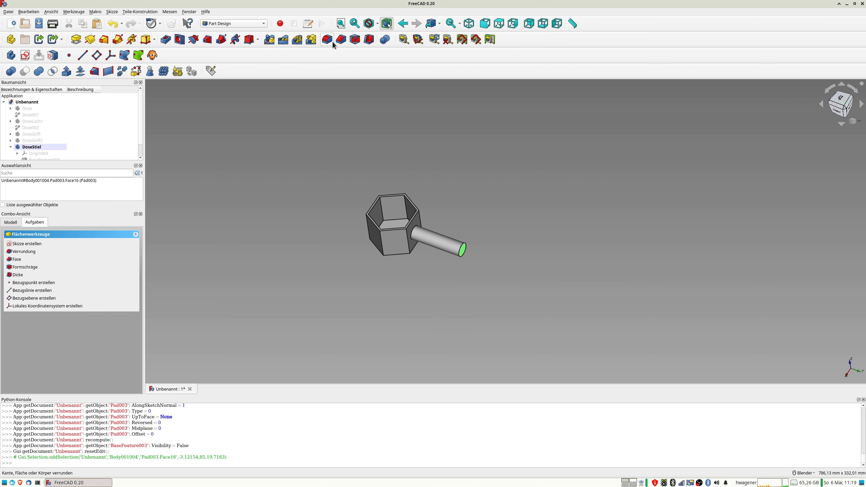
pyautogui.click(327, 40)
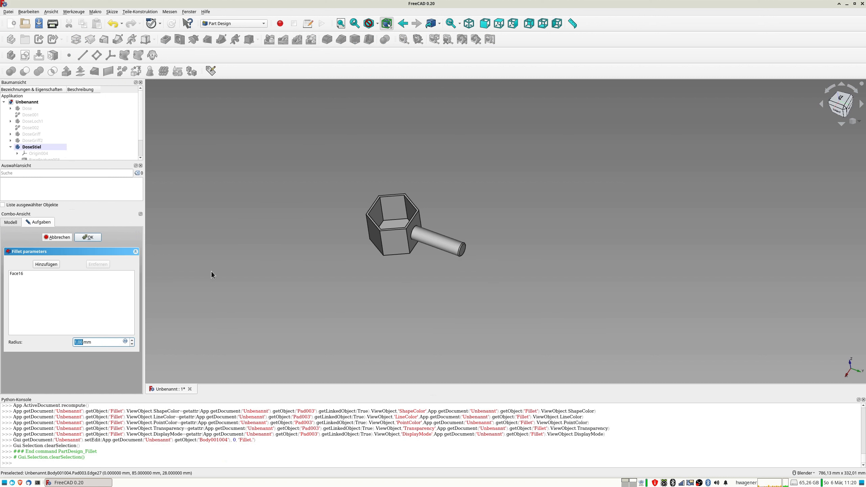
pyautogui.write('9')
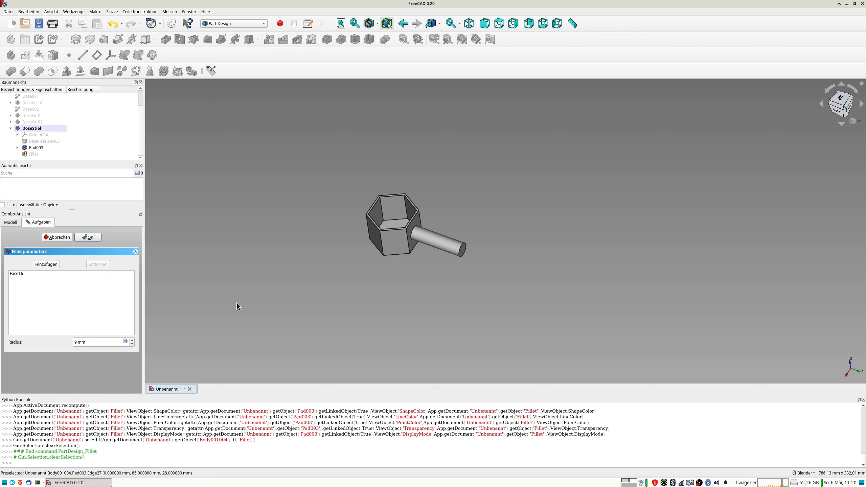
pyautogui.moveTo(98, 342); pyautogui.dragTo(35, 345)
pyautogui.write('4')
pyautogui.moveTo(94, 343); pyautogui.dragTo(49, 343)
pyautogui.write('5')
pyautogui.scroll(10, 468, 266)
pyautogui.moveTo(454, 248); pyautogui.dragTo(328, 244, button='middle')
pyautogui.scroll(-8, 317, 248)
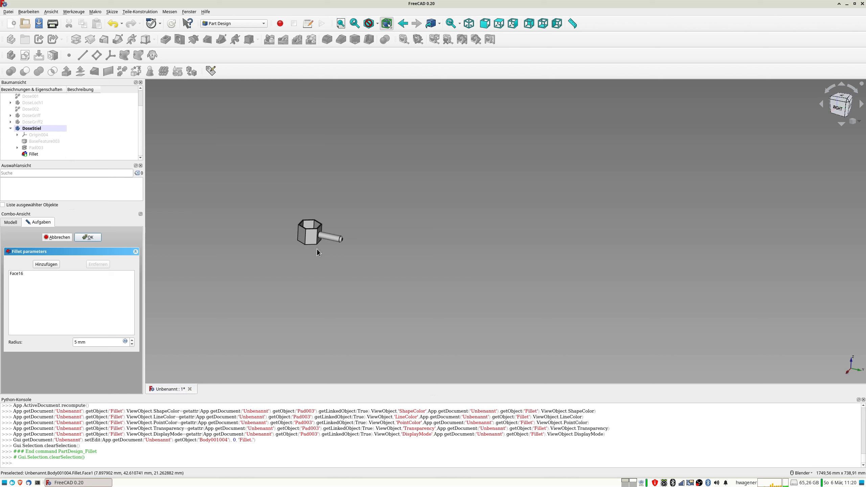
pyautogui.scroll(3, 312, 252)
pyautogui.click(88, 237)
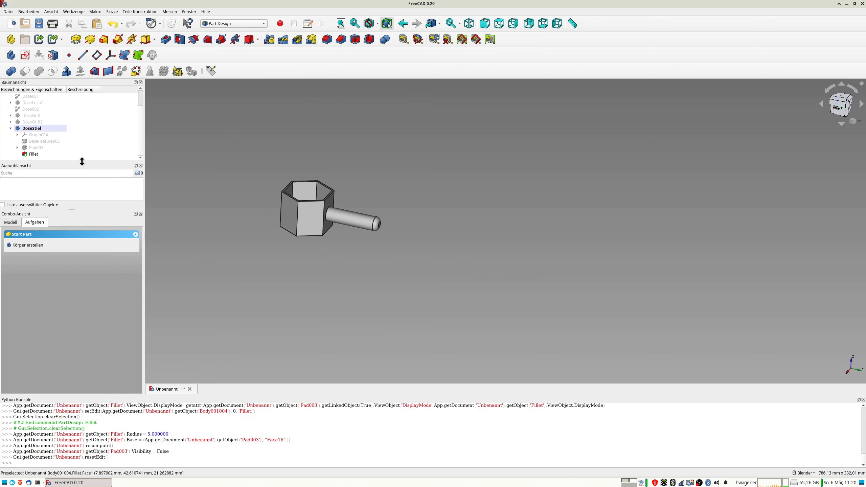
# Step: Hide the DoseStiel body and show the refined copy Dose001 instead
pyautogui.scroll(1, 78, 151)
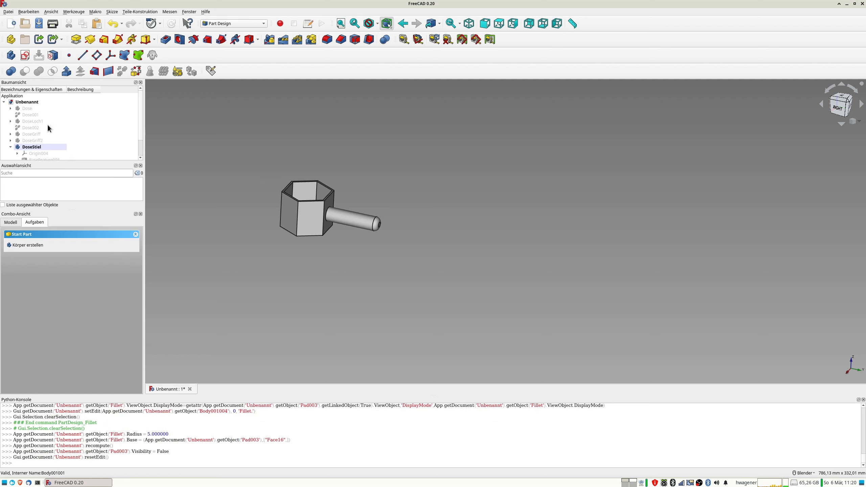
pyautogui.click(32, 116)
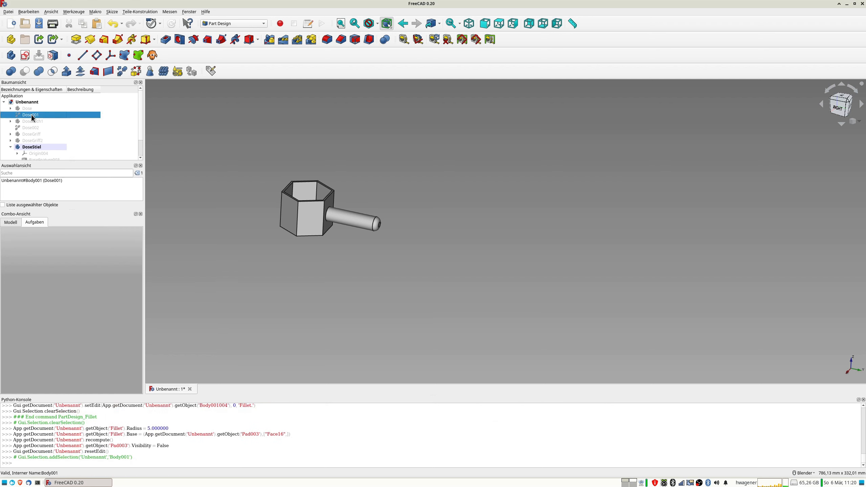
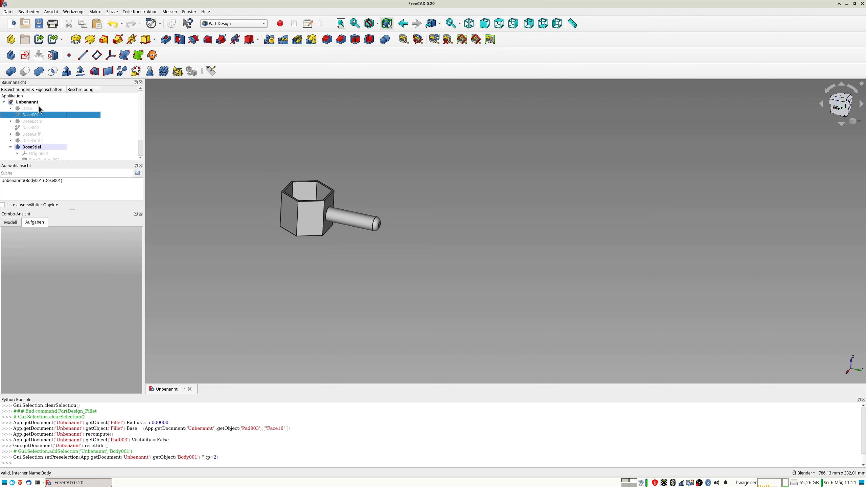
pyautogui.click(31, 109)
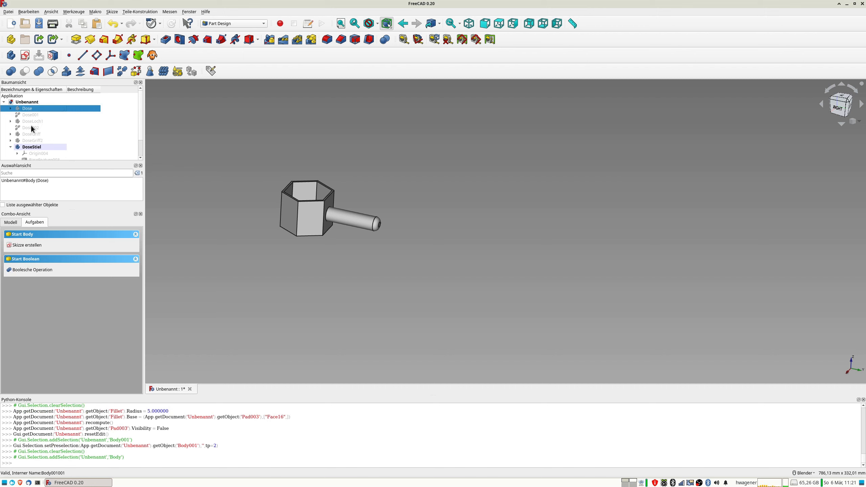
pyautogui.click(33, 147)
pyautogui.press('space')
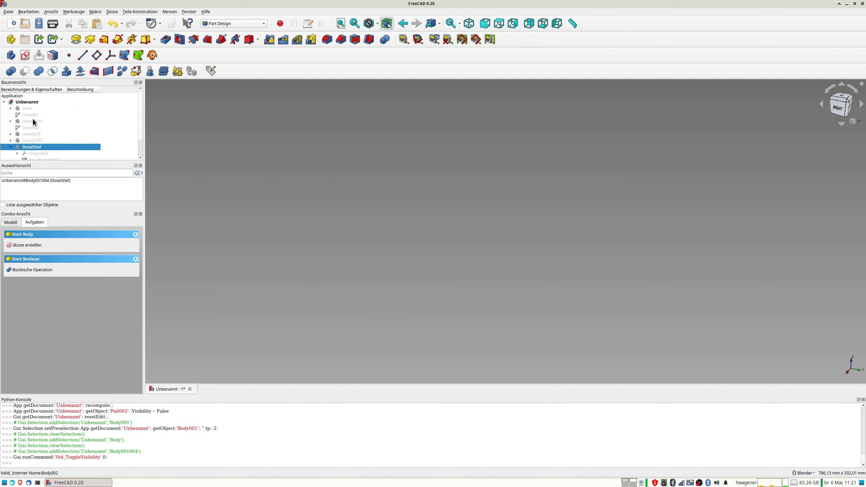
pyautogui.click(30, 115)
pyautogui.press('space')
pyautogui.moveTo(299, 187); pyautogui.dragTo(311, 199, button='middle')
pyautogui.scroll(2, 300, 190)
pyautogui.click(196, 132)
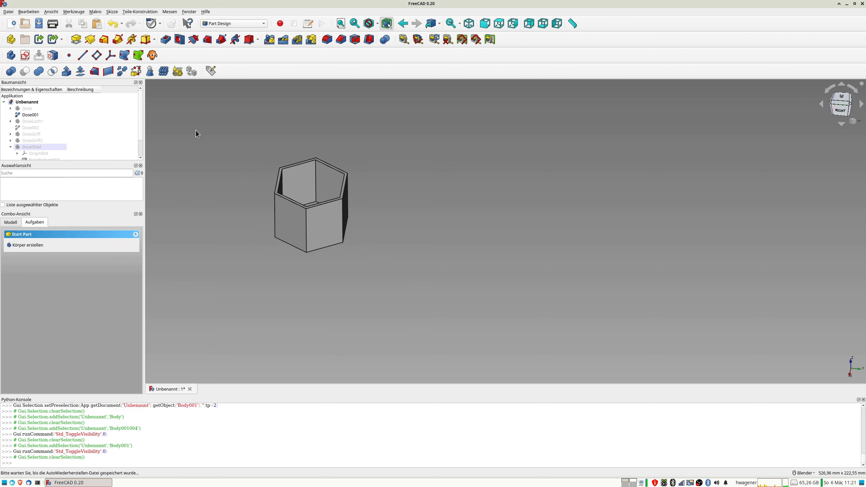
# Step: Create a new body named Manipulator and start a sketch on its XY plane
pyautogui.click(11, 55)
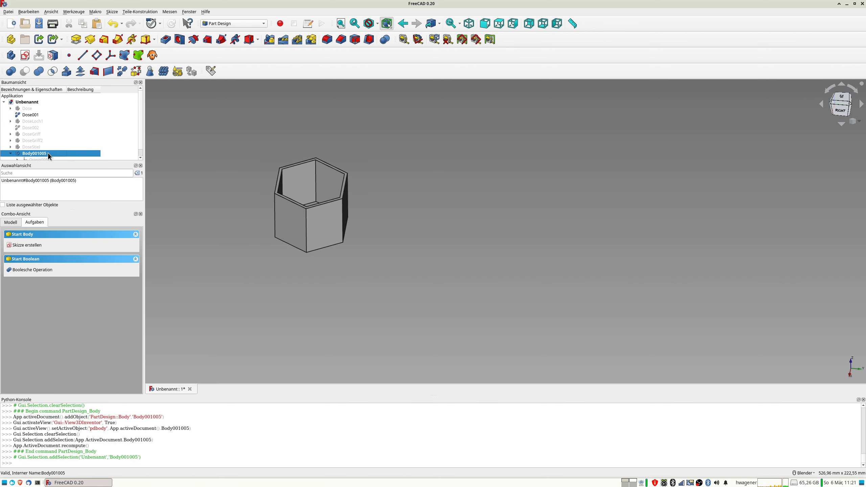
pyautogui.write('Manipulator')
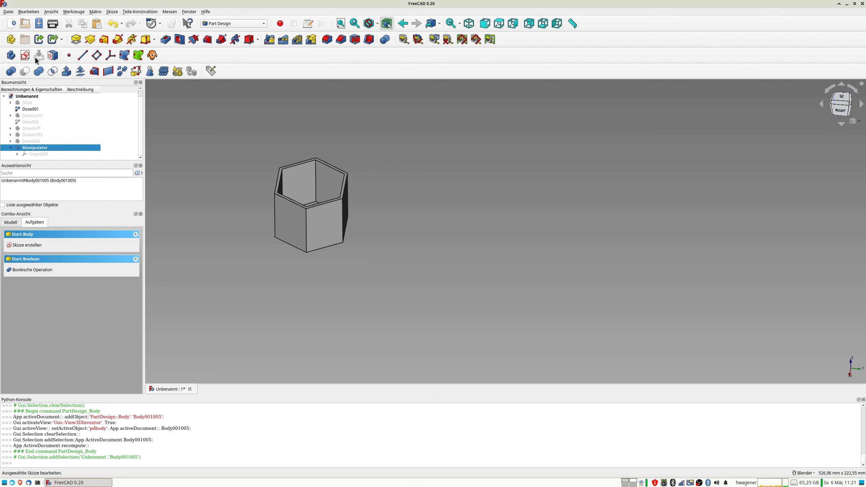
pyautogui.click(26, 56)
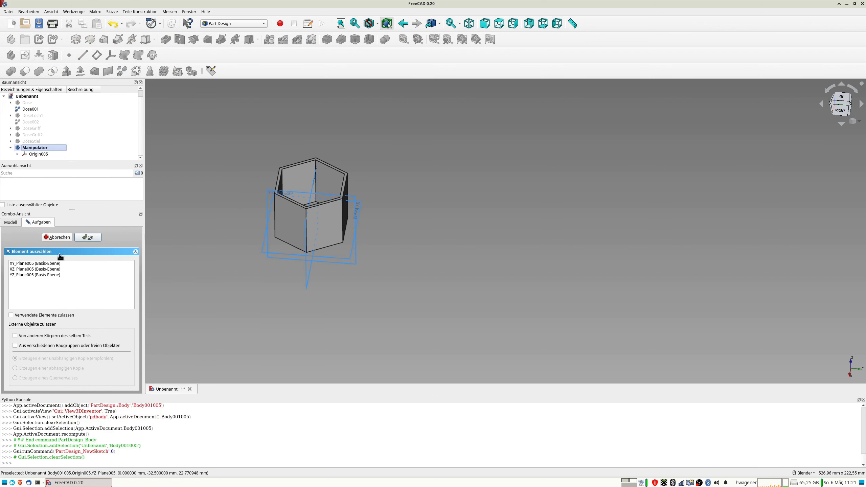
pyautogui.click(43, 263)
pyautogui.click(92, 237)
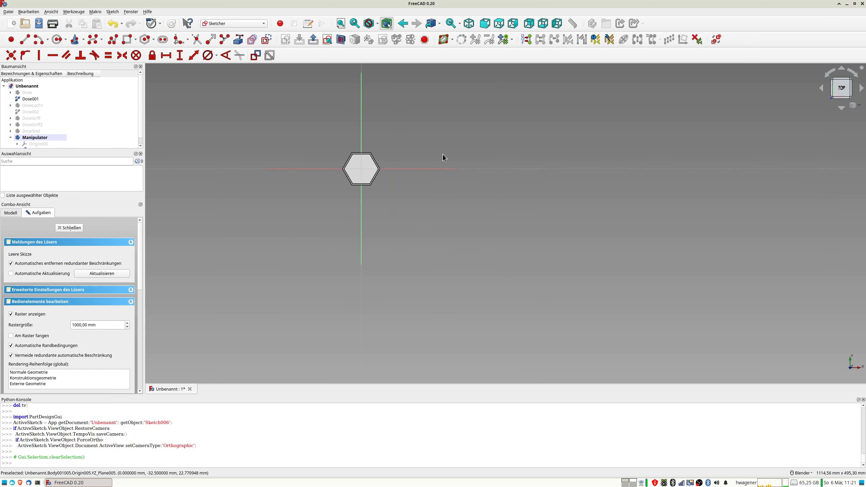
# Step: In section view, sketch a hexagon about 14 mm in circumradius centred on the origin, one corner on the vertical axis, and constrain one side vertical
pyautogui.click(147, 42)
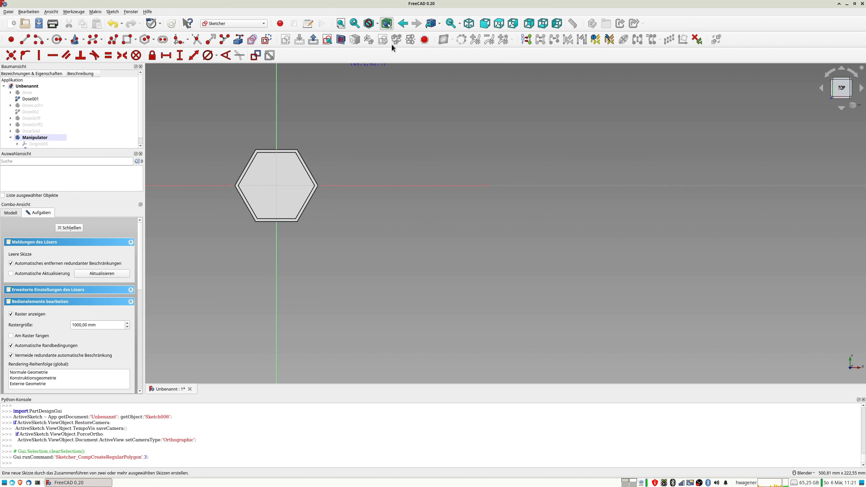
pyautogui.click(341, 42)
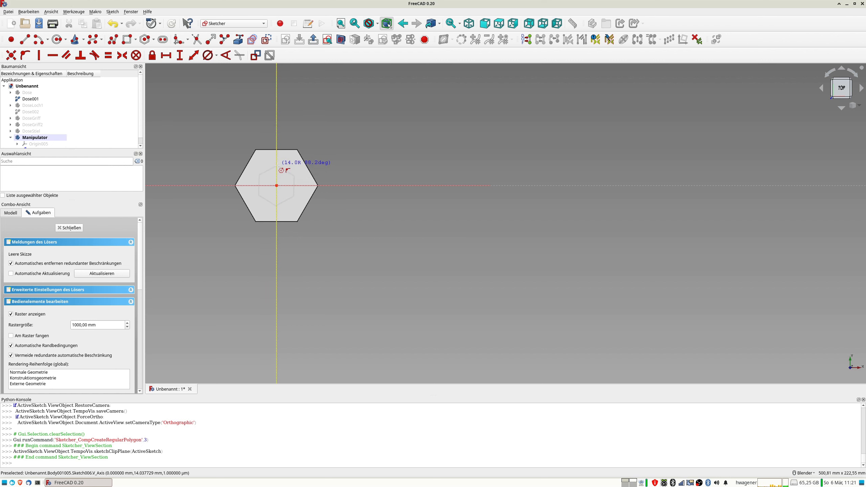
pyautogui.click(276, 166)
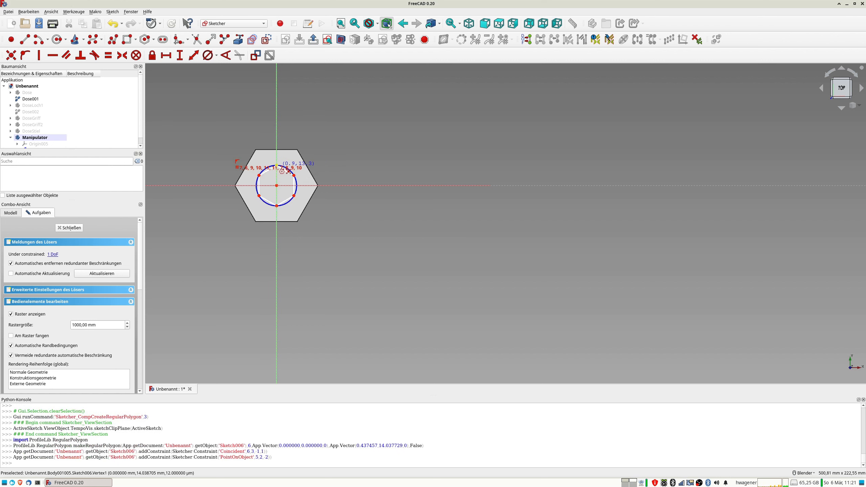
pyautogui.click(294, 183)
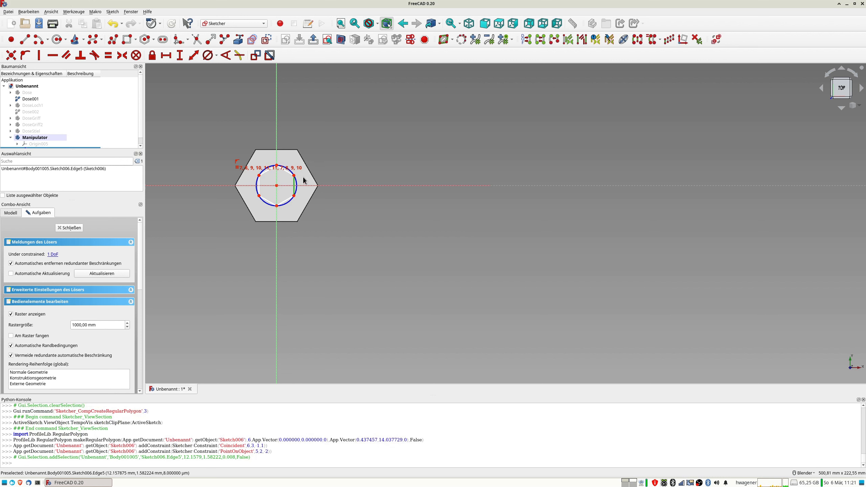
pyautogui.press('v')
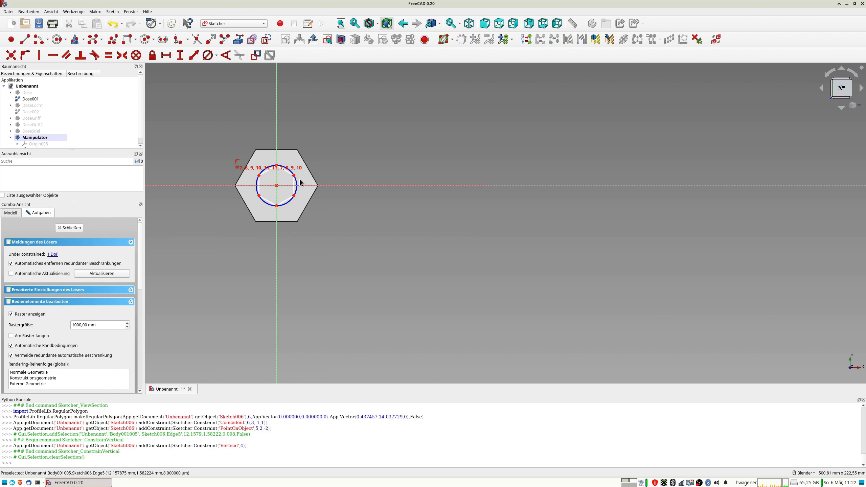
# Step: Constrain the hexagon's side length to 14 mm and close the sketch
pyautogui.click(260, 190)
pyautogui.click(196, 54)
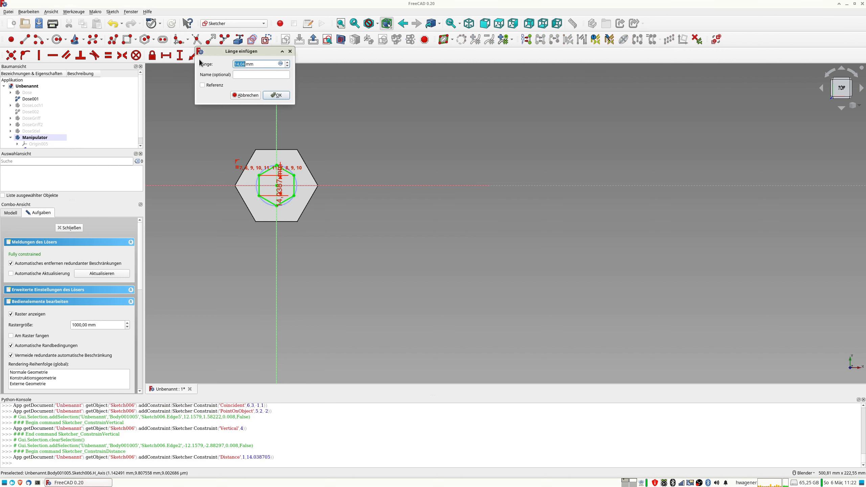
pyautogui.write('14')
pyautogui.press('Return')
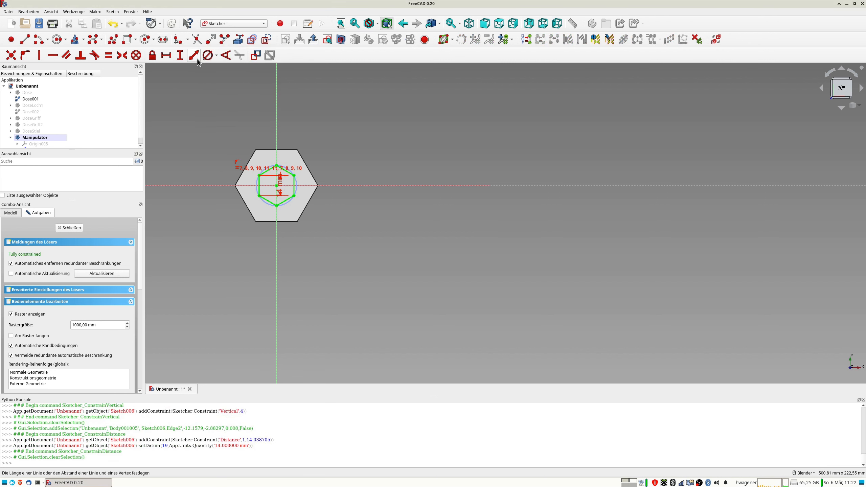
pyautogui.click(77, 227)
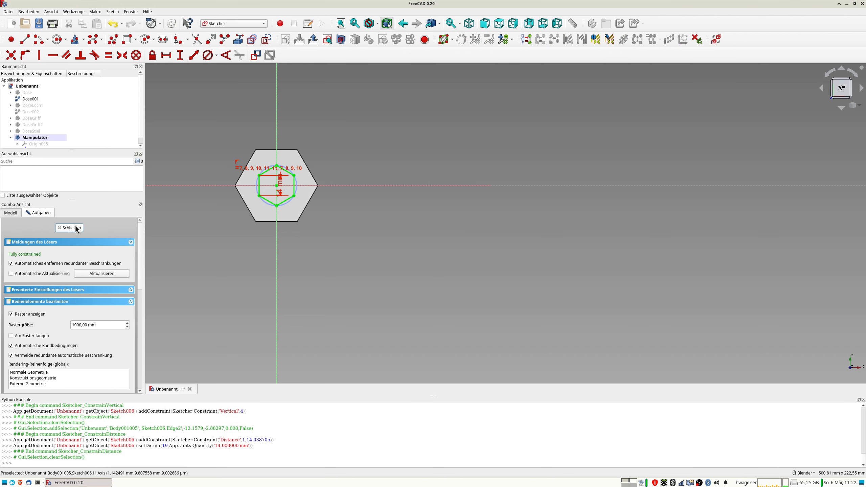
# Step: Start a pad of the hexagon sketch along a custom direction with y 10 and z 50
pyautogui.moveTo(338, 195); pyautogui.dragTo(395, 256, button='middle')
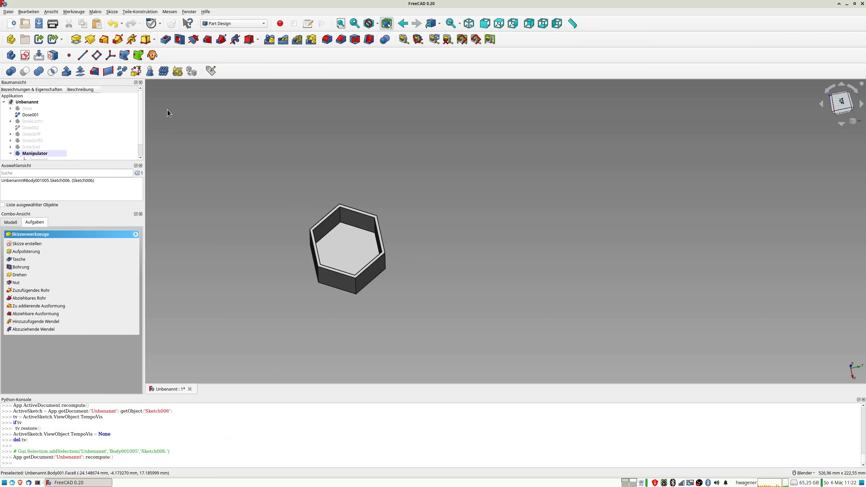
pyautogui.click(76, 39)
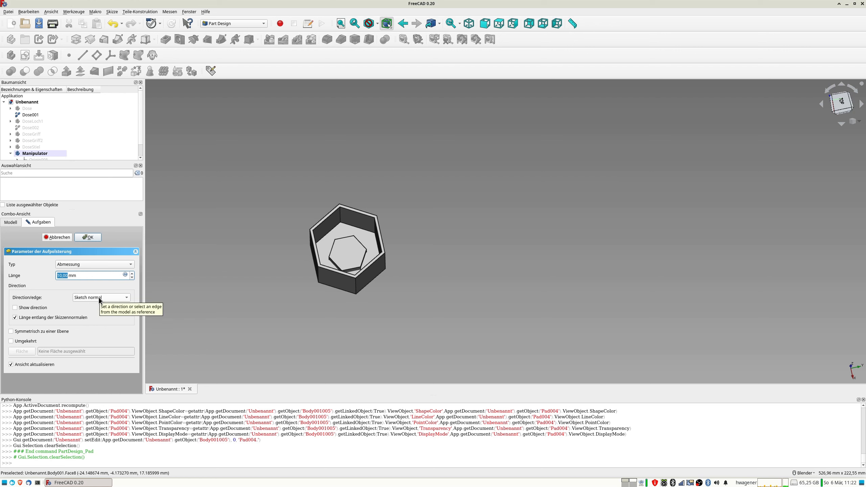
pyautogui.click(87, 266)
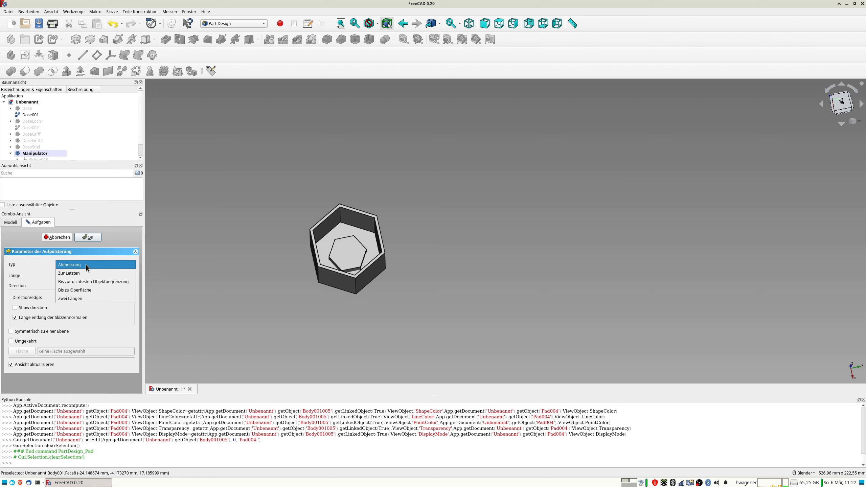
pyautogui.click(85, 264)
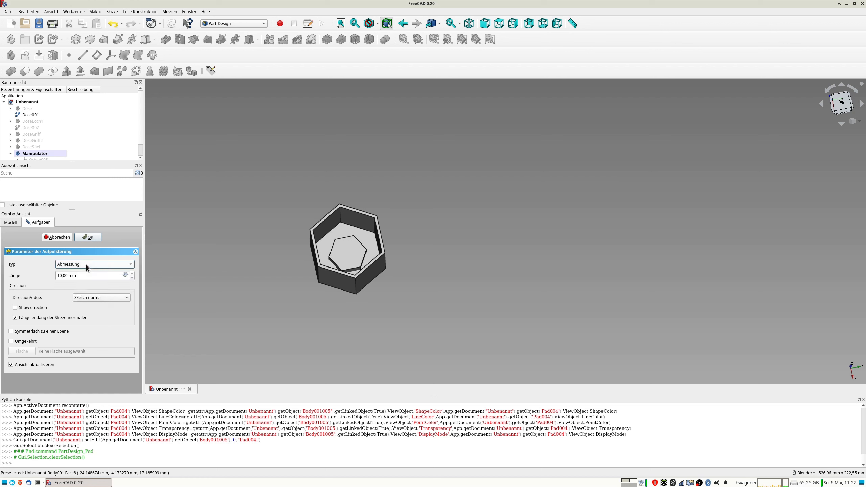
pyautogui.click(96, 299)
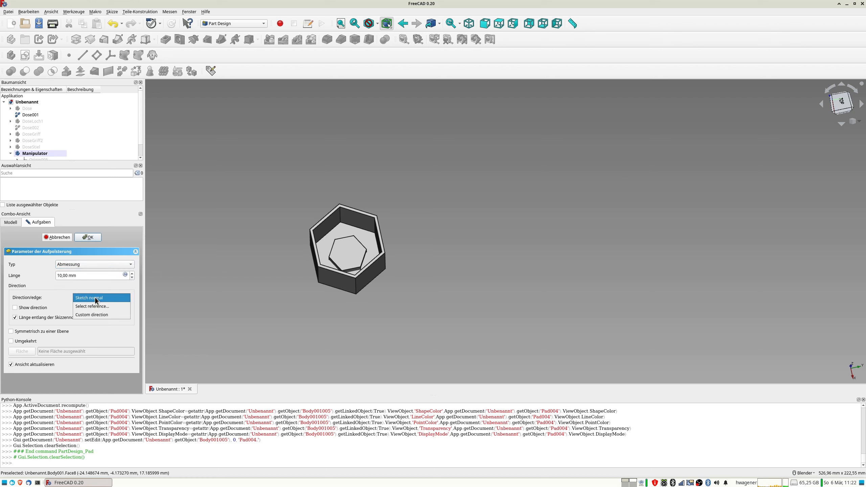
pyautogui.click(101, 315)
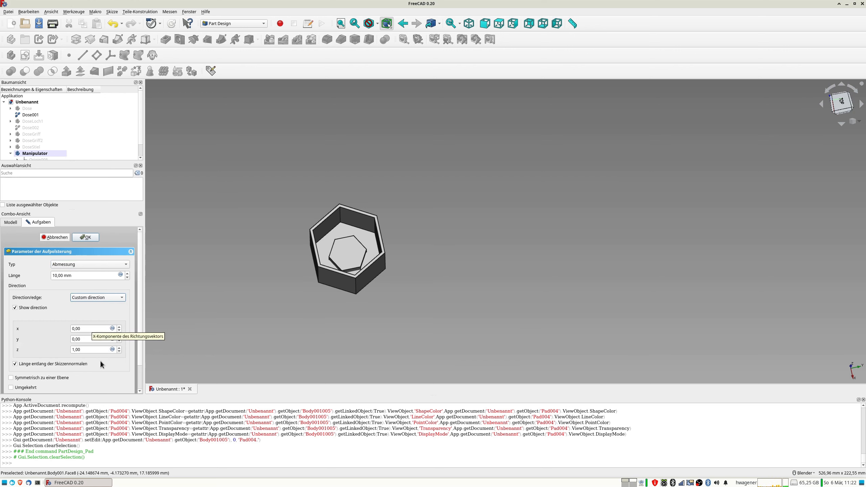
pyautogui.moveTo(90, 348); pyautogui.dragTo(5, 346)
pyautogui.write('50')
pyautogui.press('Tab')
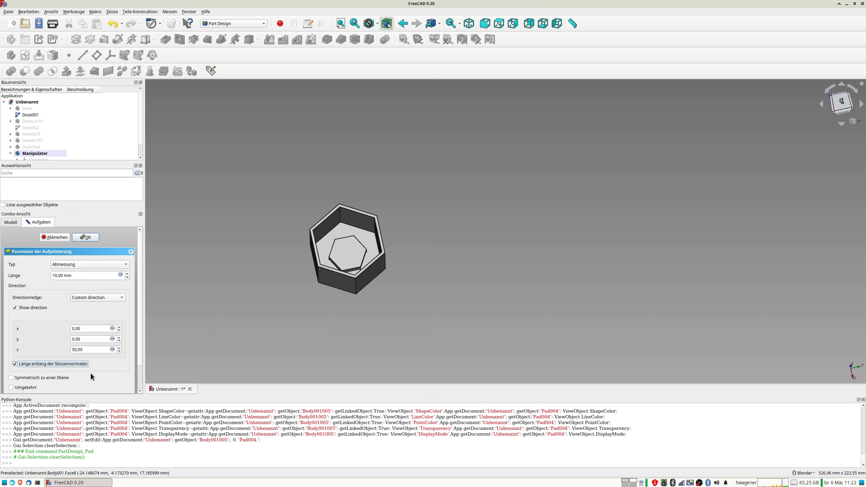
pyautogui.moveTo(89, 342); pyautogui.dragTo(60, 344)
pyautogui.write('10')
pyautogui.press('Tab')
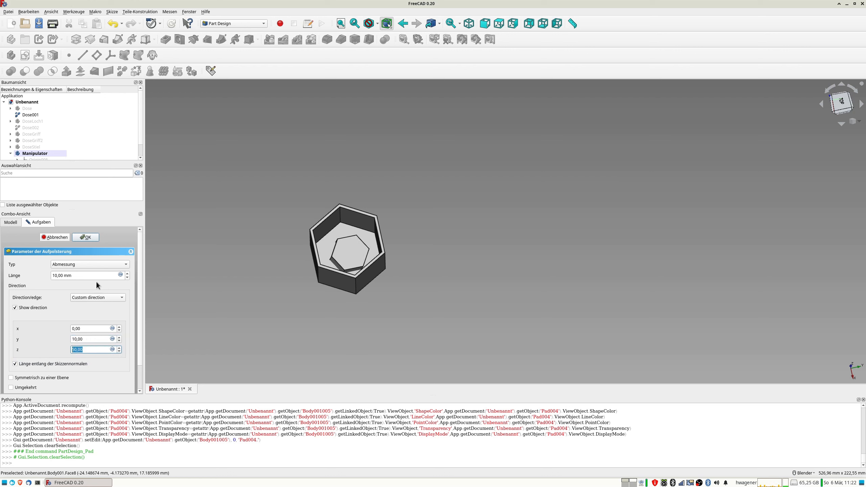
# Step: Increase the slanted hexagonal pad's length to 48 mm and check it against the container's rim
pyautogui.click(127, 275)
pyautogui.click(127, 274)
pyautogui.click(127, 274)
pyautogui.click(127, 274)
pyautogui.click(128, 275)
pyautogui.click(127, 274)
pyautogui.click(127, 275)
pyautogui.click(127, 274)
pyautogui.click(127, 275)
pyautogui.click(127, 275)
pyautogui.click(128, 274)
pyautogui.click(127, 275)
pyautogui.click(127, 274)
pyautogui.click(128, 275)
pyautogui.click(127, 275)
pyautogui.click(127, 274)
pyautogui.click(127, 275)
pyautogui.click(127, 274)
pyautogui.click(127, 275)
pyautogui.click(128, 275)
pyautogui.click(127, 274)
pyautogui.click(127, 274)
pyautogui.click(128, 274)
pyautogui.click(127, 274)
pyautogui.click(127, 274)
pyautogui.click(127, 274)
pyautogui.click(127, 274)
pyautogui.moveTo(407, 282); pyautogui.dragTo(415, 230, button='middle')
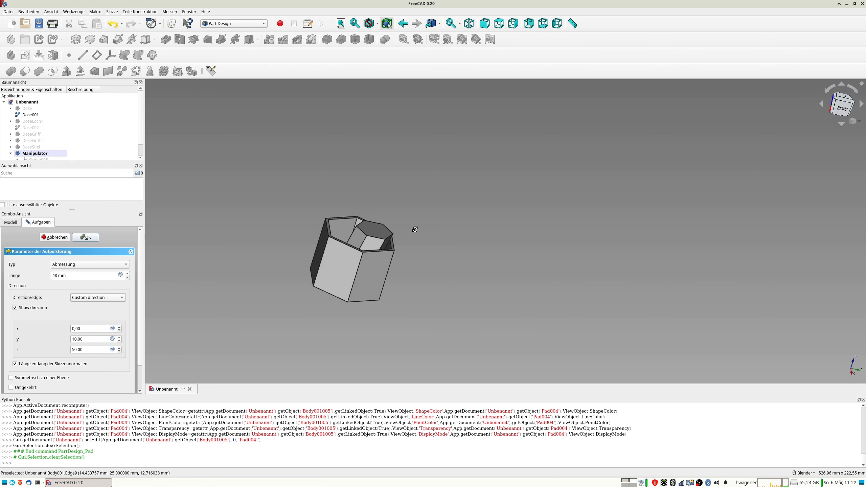
# Step: Set the slanted hexagonal pad's custom direction to y 50 and finish the pad
pyautogui.click(119, 337)
pyautogui.click(120, 337)
pyautogui.click(119, 337)
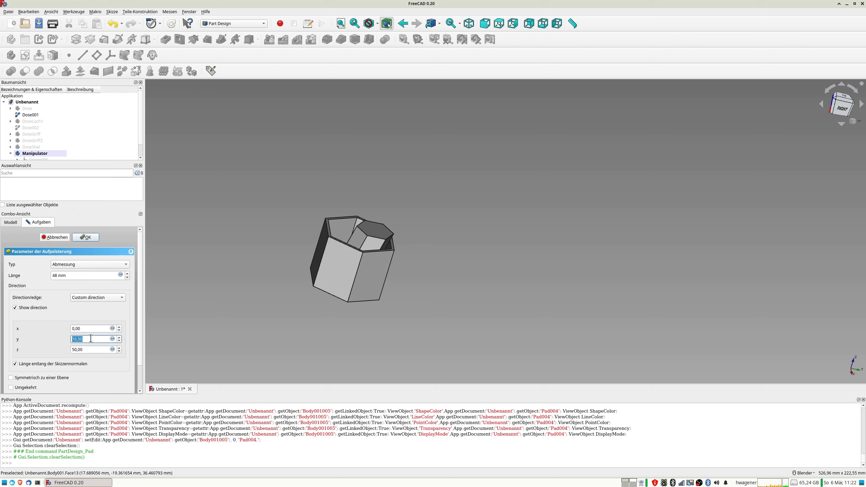
pyautogui.write('50')
pyautogui.press('Tab')
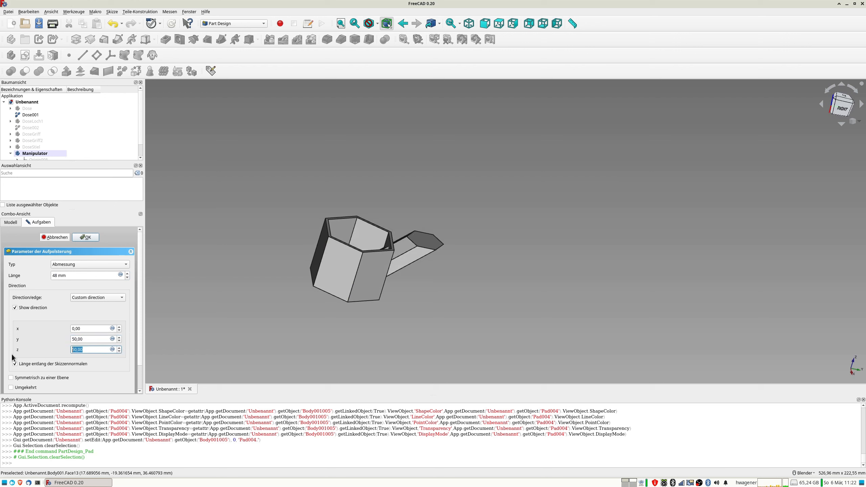
pyautogui.moveTo(372, 299)
pyautogui.mouseDown(button='middle')
pyautogui.moveTo(254, 297)
pyautogui.moveTo(323, 343)
pyautogui.moveTo(437, 197)
pyautogui.moveTo(373, 313)
pyautogui.mouseUp(button='middle')
pyautogui.click(87, 238)
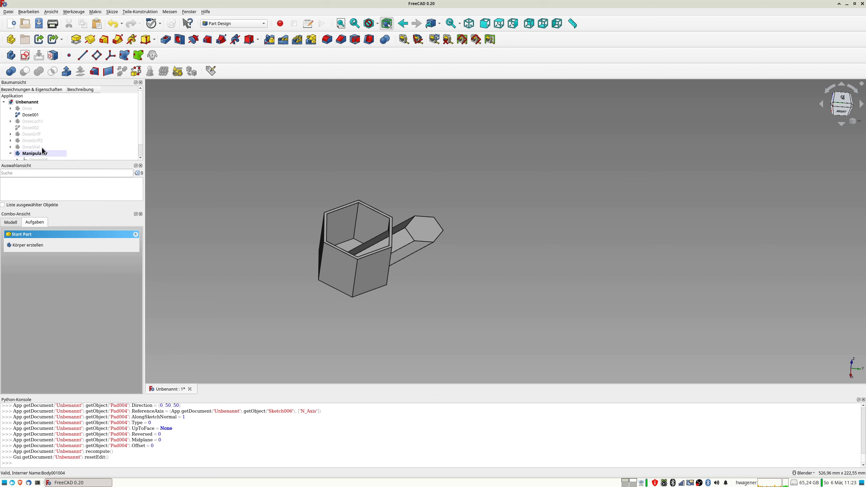
# Step: Switch to the Part workbench and create a refined-shape copy of the Manipulator body
pyautogui.scroll(-1, 33, 141)
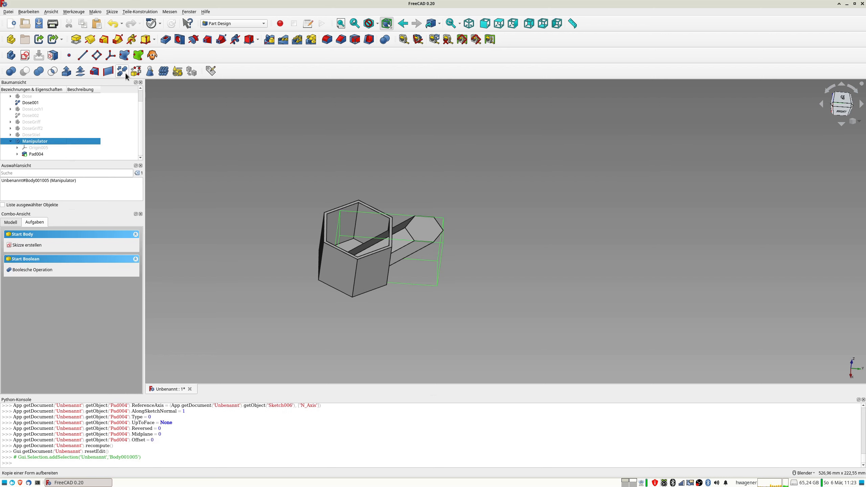
pyautogui.click(236, 23)
pyautogui.click(224, 17)
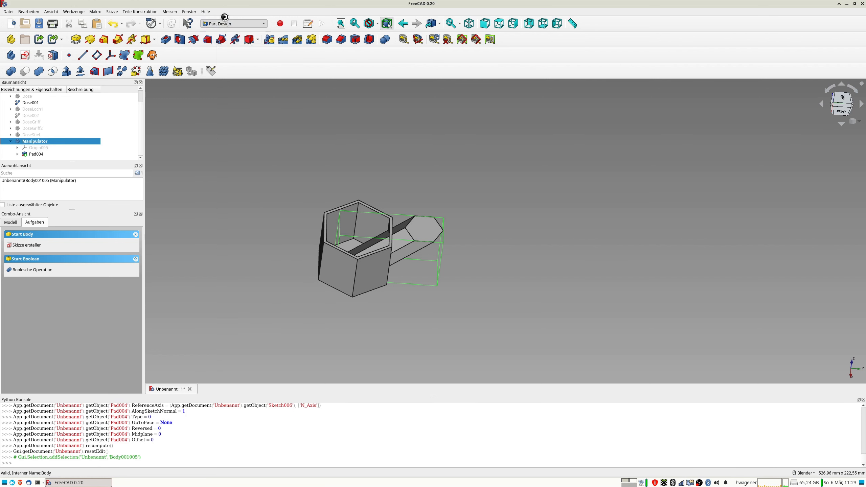
pyautogui.click(114, 11)
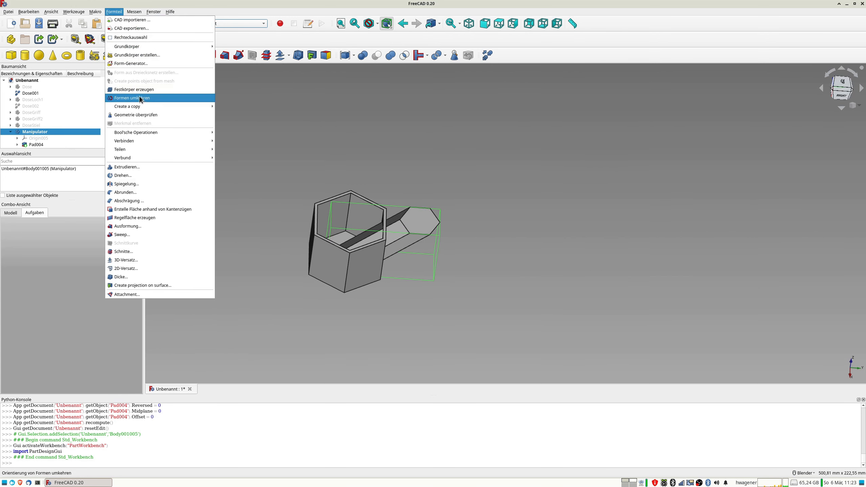
pyautogui.moveTo(149, 107)
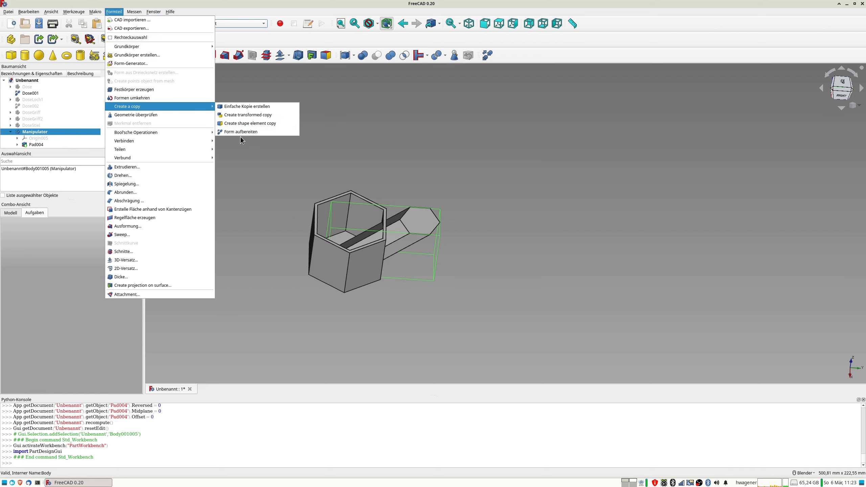
pyautogui.click(245, 134)
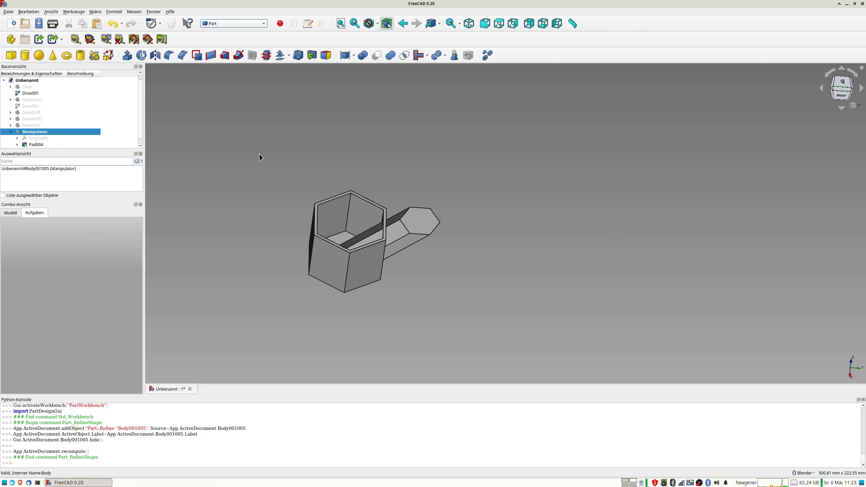
pyautogui.scroll(-1, 48, 143)
pyautogui.click(37, 144)
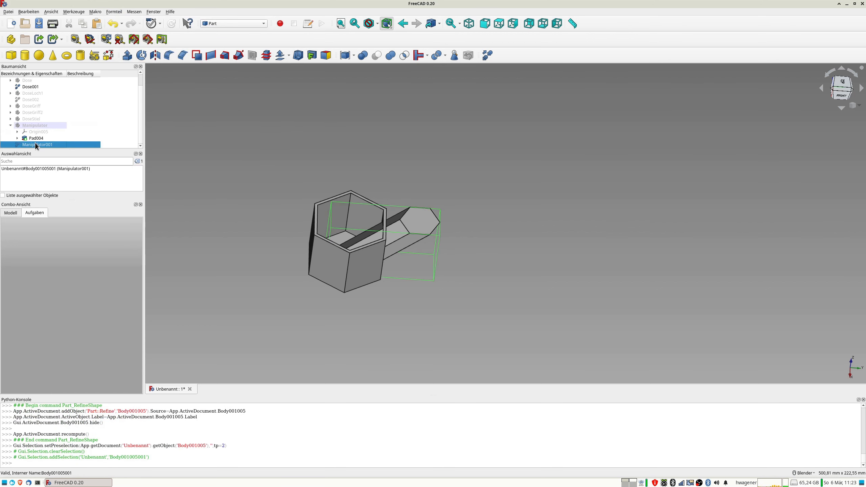
# Step: Return to the Part Design workbench and create a refined-shape copy of Dose001
pyautogui.click(31, 88)
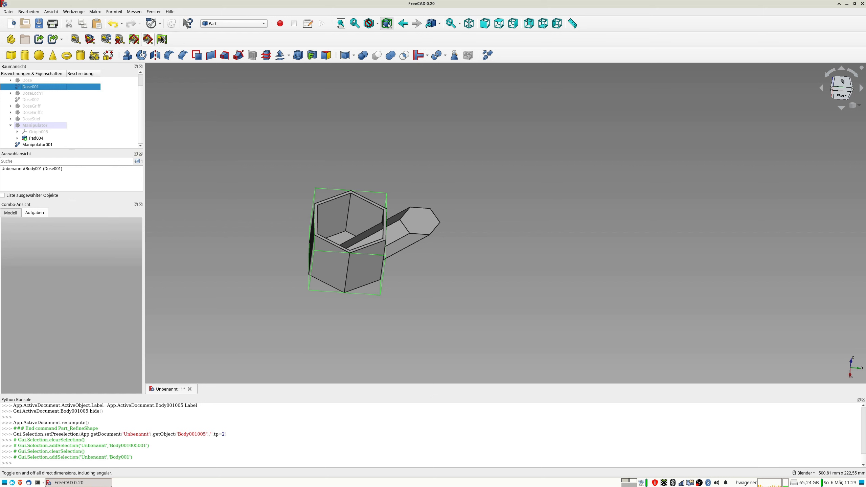
pyautogui.click(219, 24)
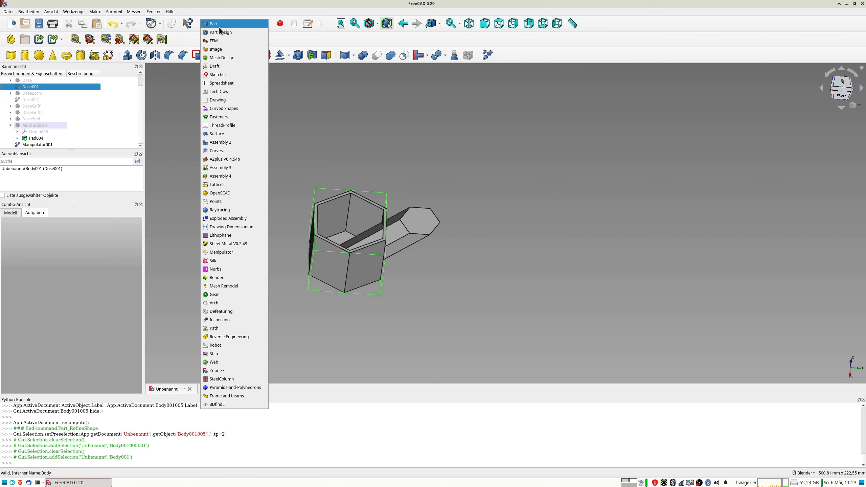
pyautogui.click(217, 33)
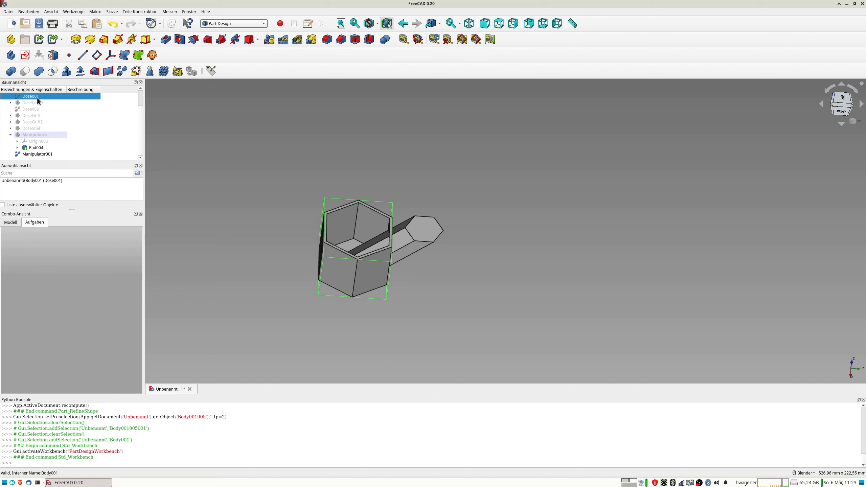
pyautogui.click(122, 72)
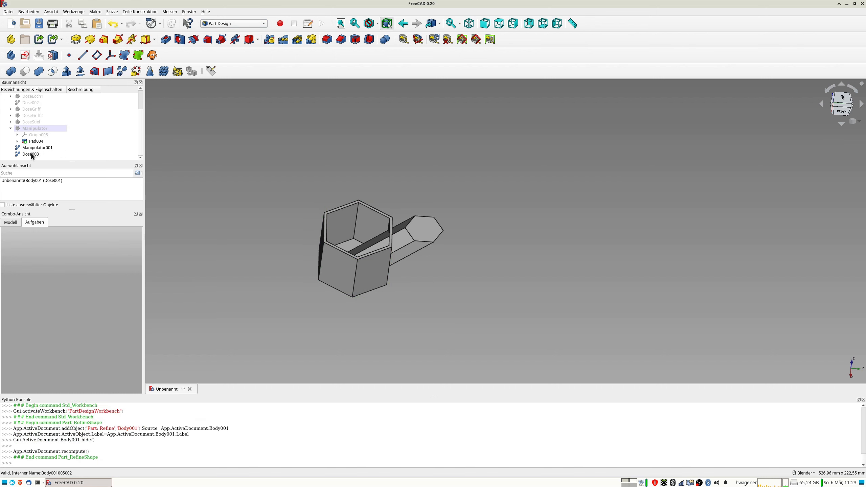
# Step: Cut Manipulator001 from Dose003 with a Boolean difference and inspect the openings in the container's base and wall
pyautogui.click(31, 154)
pyautogui.click(31, 149)
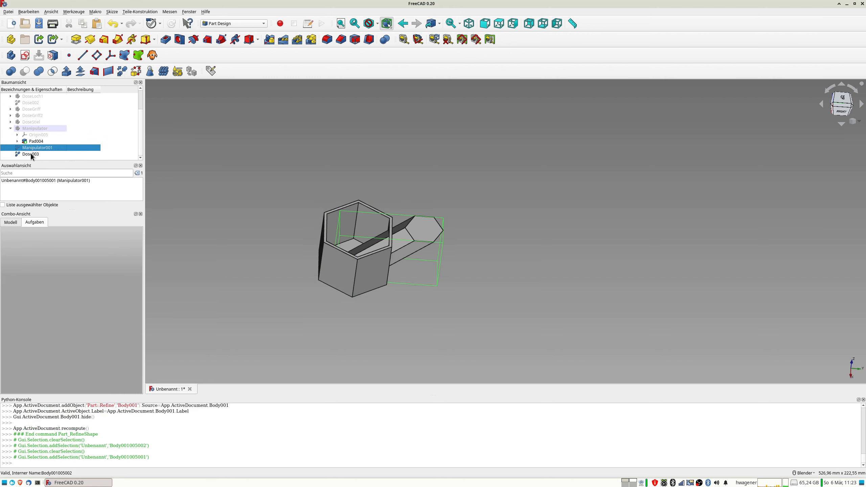
pyautogui.click(31, 154)
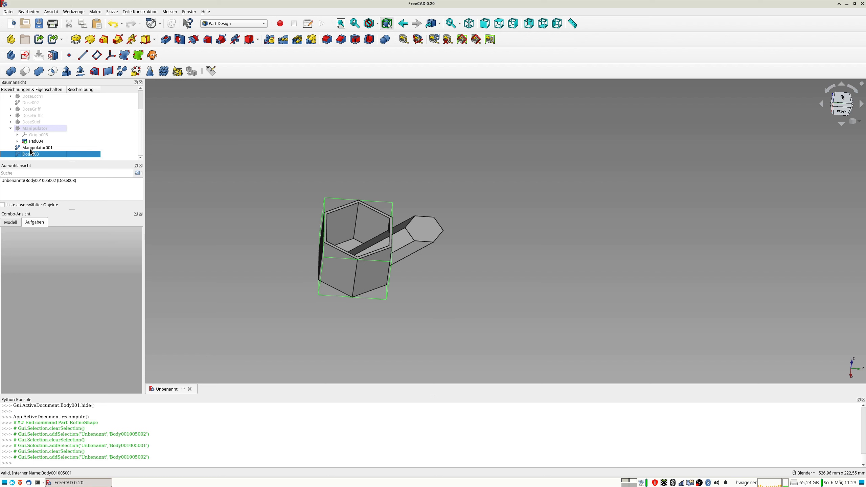
pyautogui.keyDown('ctrl'); pyautogui.click(31, 148); pyautogui.keyUp('ctrl')
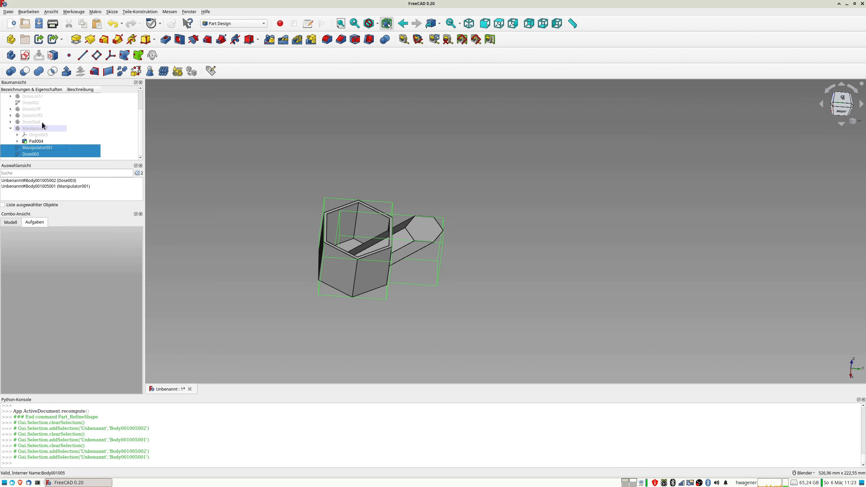
pyautogui.click(26, 72)
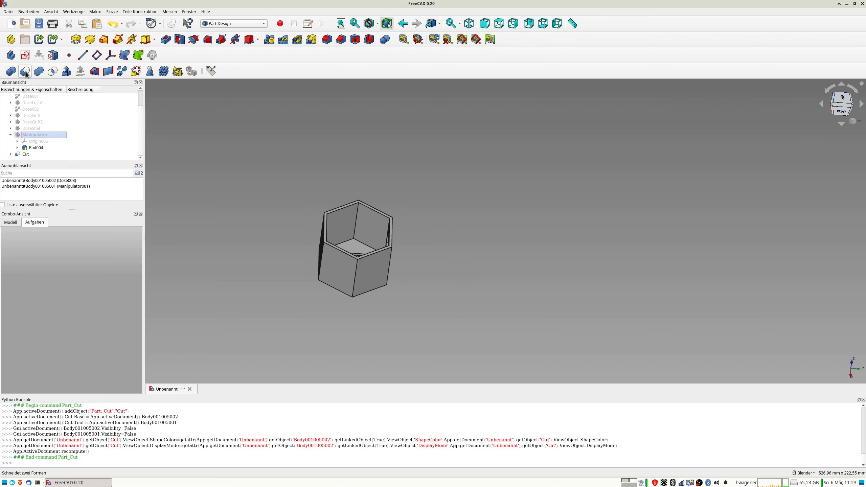
pyautogui.moveTo(351, 196); pyautogui.dragTo(389, 240, button='middle')
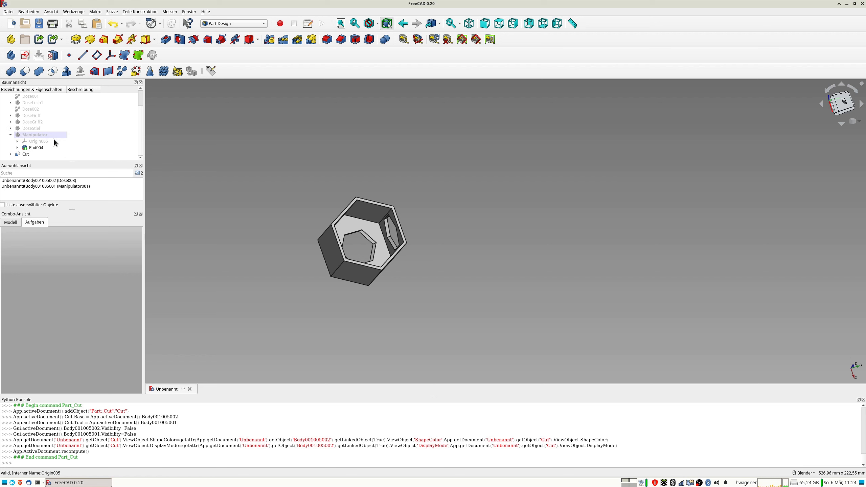
pyautogui.moveTo(449, 314); pyautogui.dragTo(415, 286, button='middle')
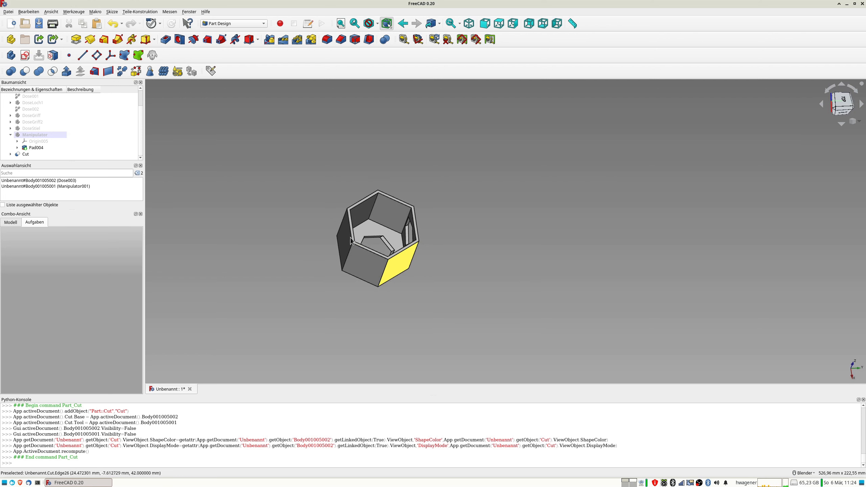
# Step: Show the original Manipulator body and hide the Boolean cut result
pyautogui.click(26, 135)
pyautogui.doubleClick(26, 135)
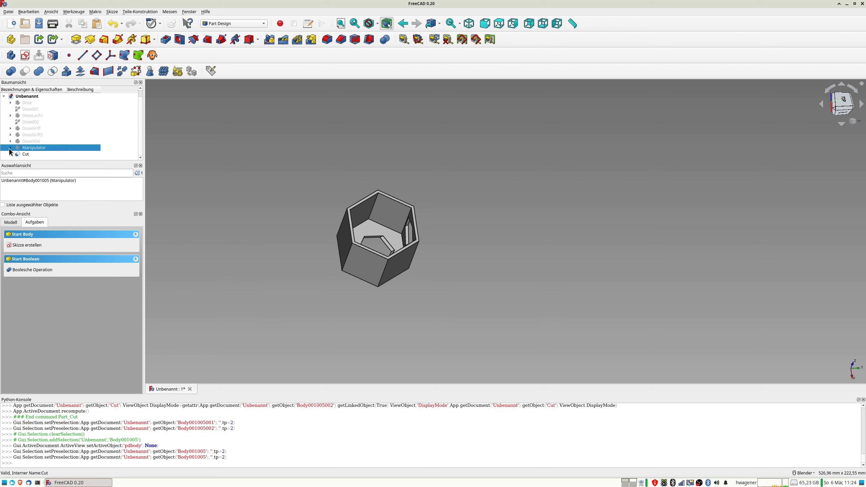
pyautogui.press('space')
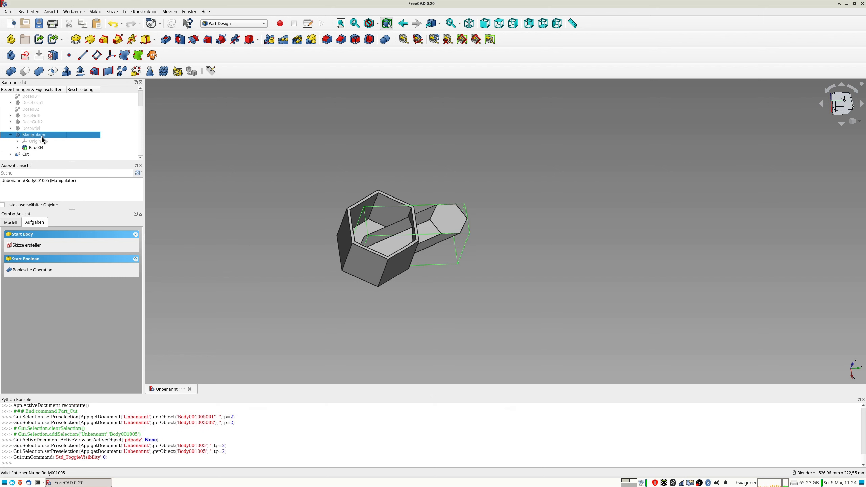
pyautogui.click(30, 154)
pyautogui.press('space')
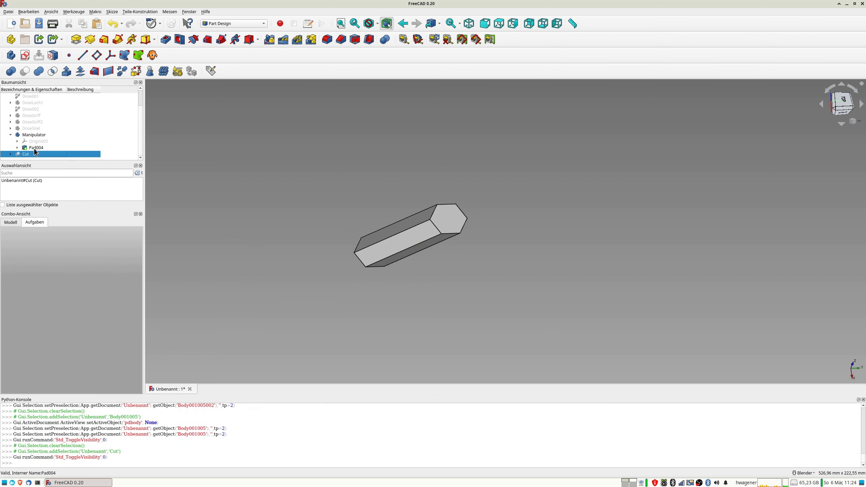
# Step: Set the side length of the hexagon in the Manipulator's pad sketch to 50 mm and close the sketch
pyautogui.click(17, 147)
pyautogui.scroll(-1, 56, 155)
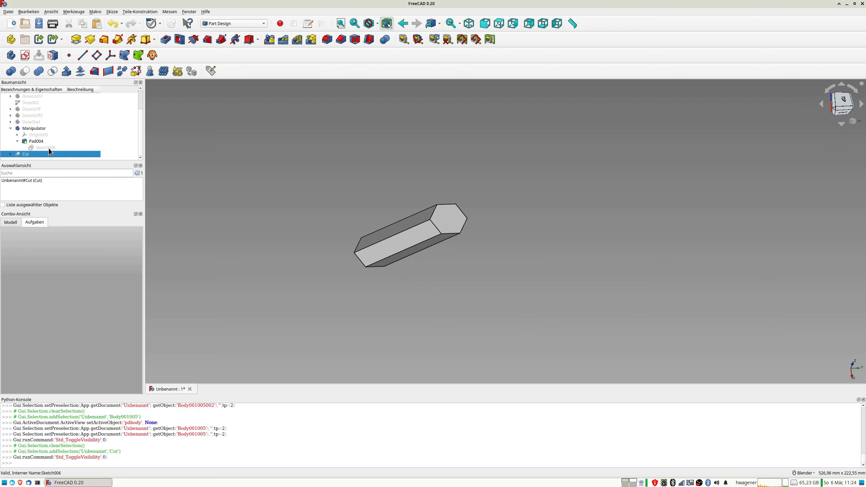
pyautogui.doubleClick(49, 148)
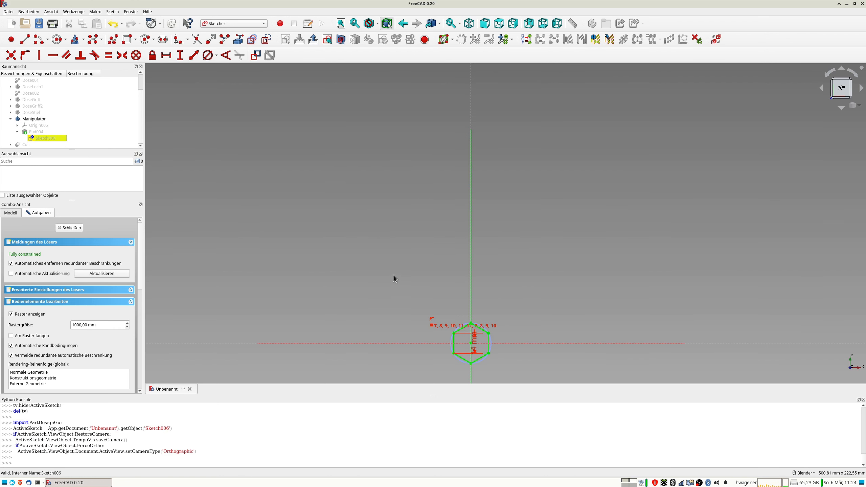
pyautogui.keyDown('shift'); pyautogui.moveTo(474, 351); pyautogui.dragTo(406, 209, button='middle'); pyautogui.keyUp('shift')
pyautogui.scroll(2, 409, 199)
pyautogui.click(403, 204)
pyautogui.doubleClick(403, 204)
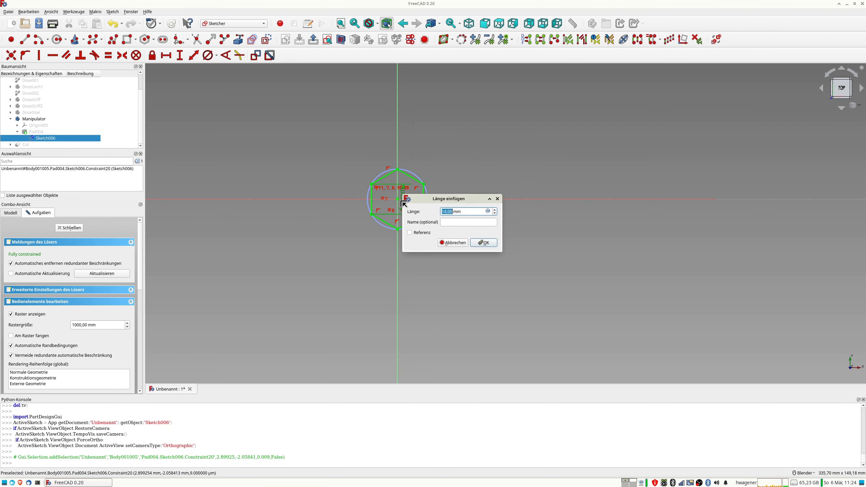
pyautogui.write('50')
pyautogui.press('Return')
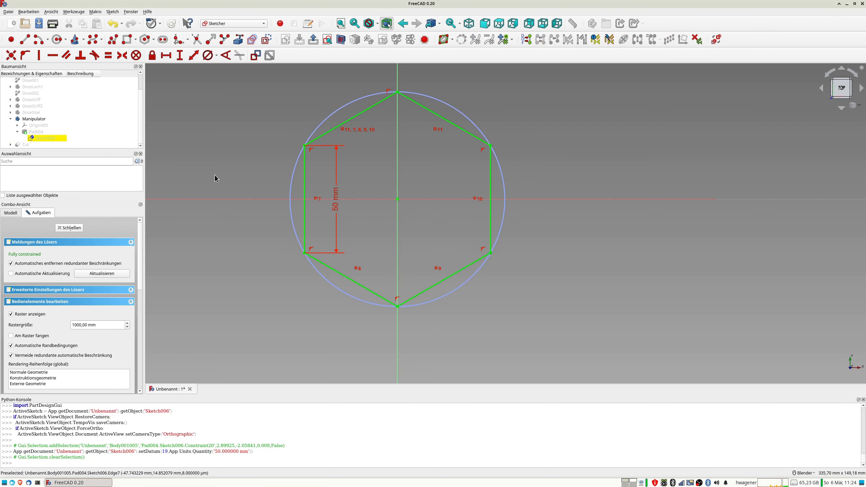
pyautogui.click(71, 228)
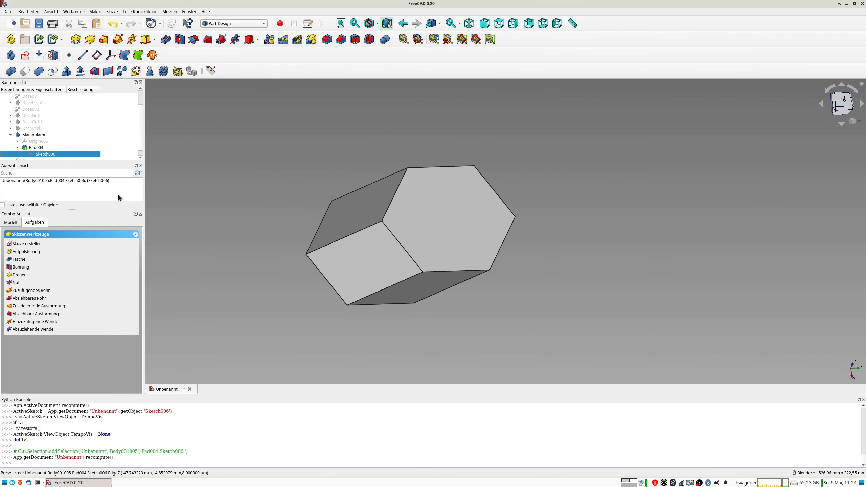
# Step: Examine the cut container with and without the enlarged Manipulator body by switching their visibility
pyautogui.scroll(-1, 42, 151)
pyautogui.click(35, 153)
pyautogui.press('space')
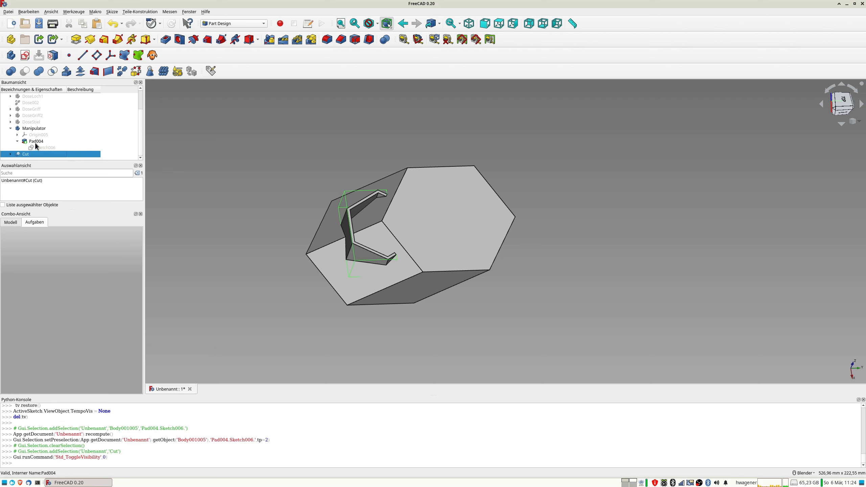
pyautogui.click(34, 129)
pyautogui.press('space')
pyautogui.moveTo(409, 230)
pyautogui.mouseDown(button='middle')
pyautogui.moveTo(381, 212)
pyautogui.moveTo(405, 230)
pyautogui.mouseUp(button='middle')
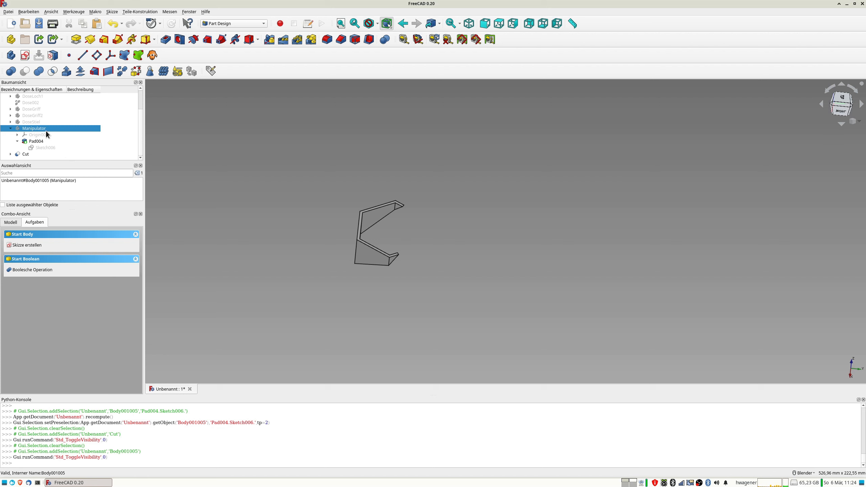
pyautogui.press('space')
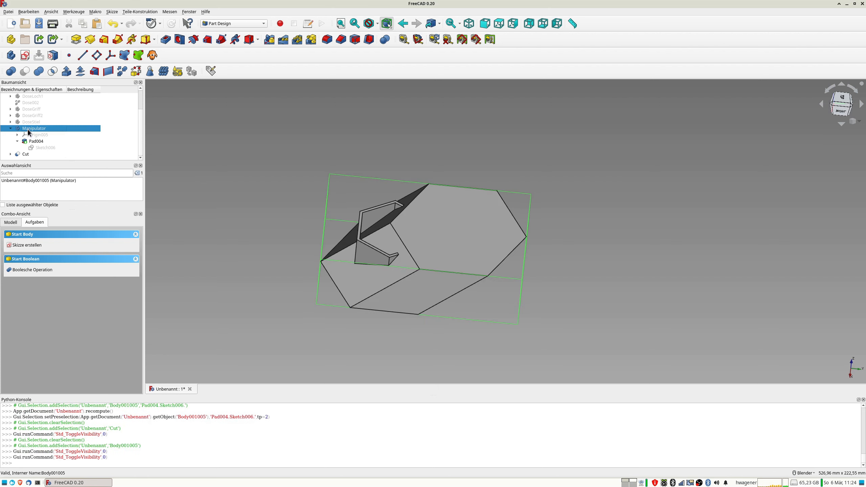
pyautogui.click(27, 154)
pyautogui.press('space')
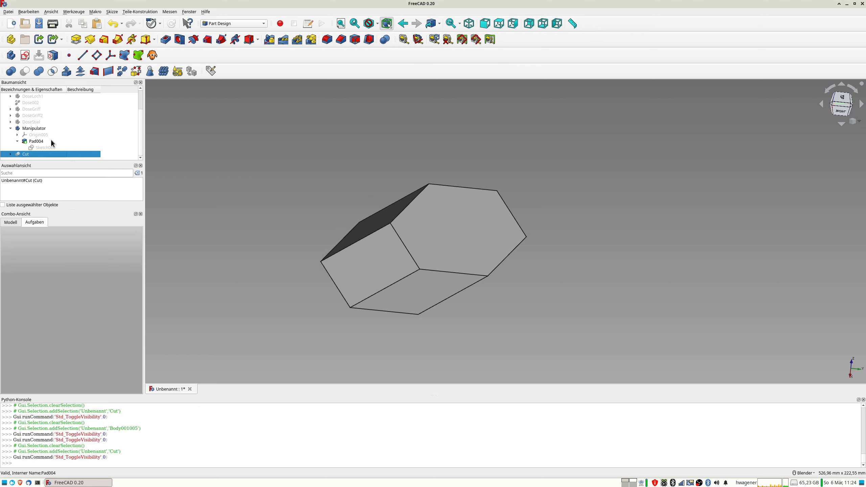
# Step: Expand the Cut result and show its uncut container Dose003 alongside the Manipulator body
pyautogui.click(11, 154)
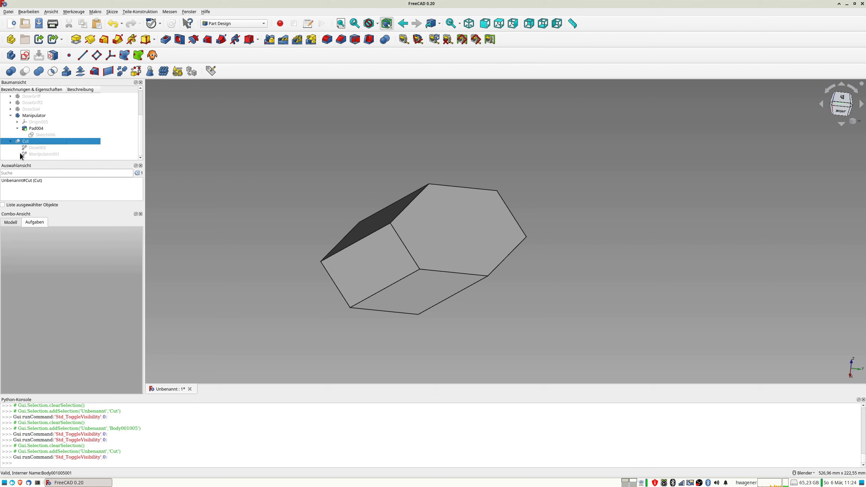
pyautogui.click(40, 148)
pyautogui.press('space')
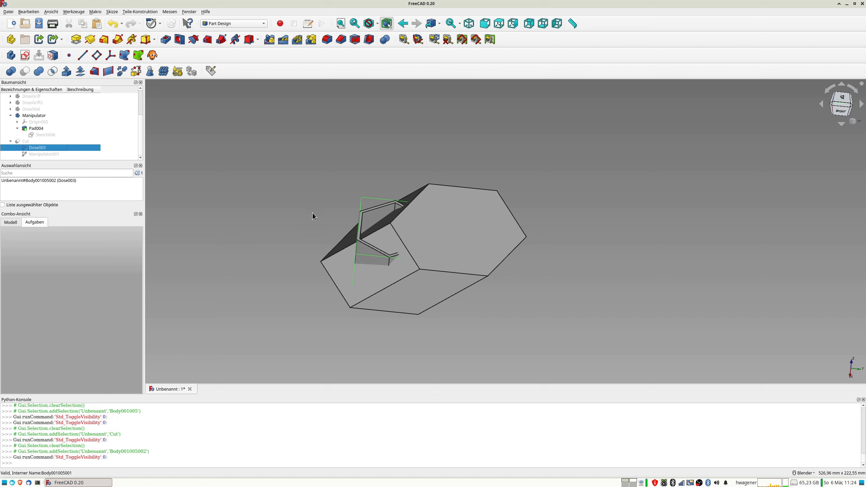
pyautogui.moveTo(440, 252); pyautogui.dragTo(446, 223, button='middle')
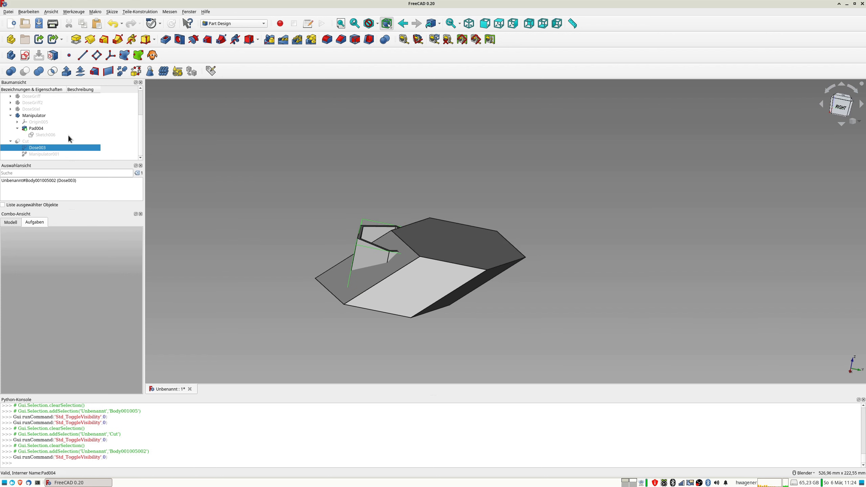
# Step: Set the side length of the hexagon in the Manipulator's pad sketch to 6 mm and close the sketch
pyautogui.doubleClick(43, 134)
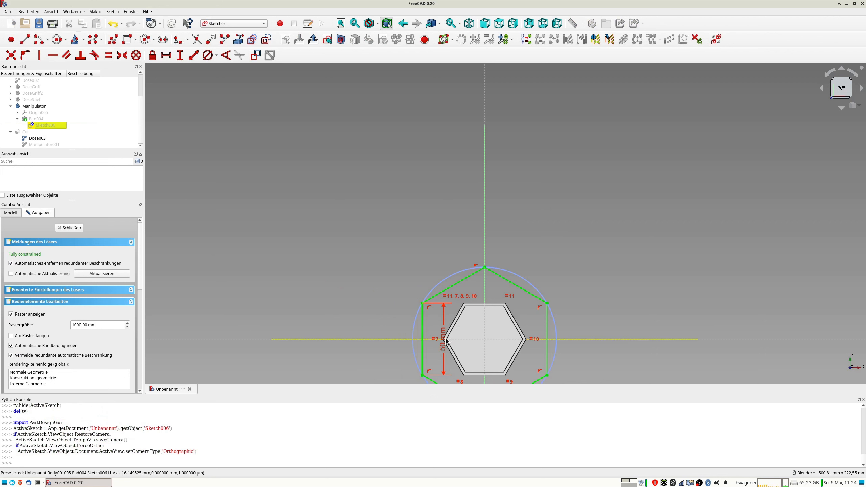
pyautogui.click(445, 350)
pyautogui.doubleClick(445, 350)
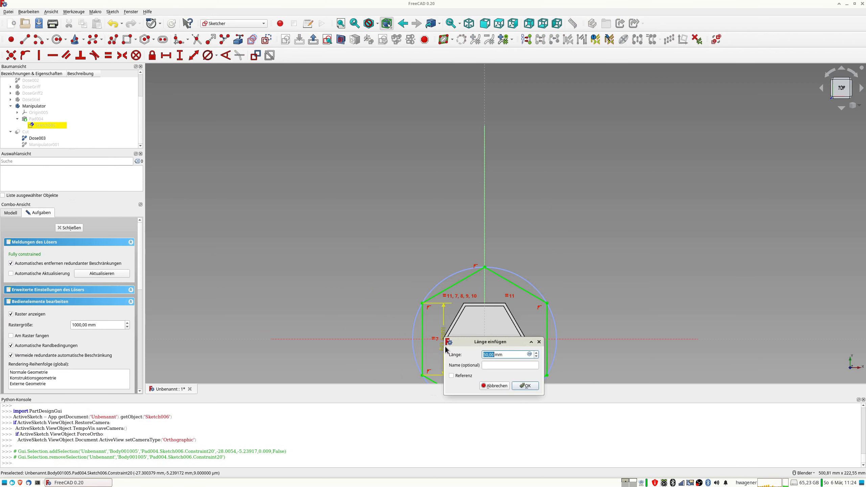
pyautogui.write('6')
pyautogui.press('Return')
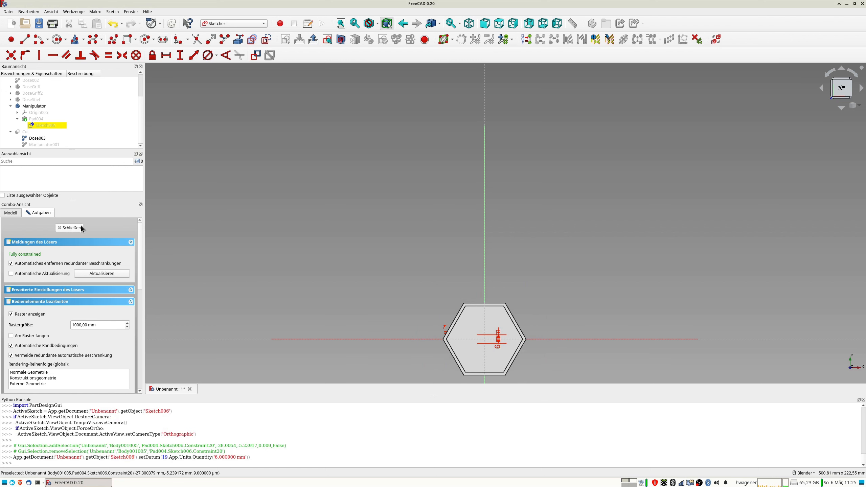
pyautogui.click(69, 228)
pyautogui.moveTo(484, 287); pyautogui.dragTo(507, 323, button='middle')
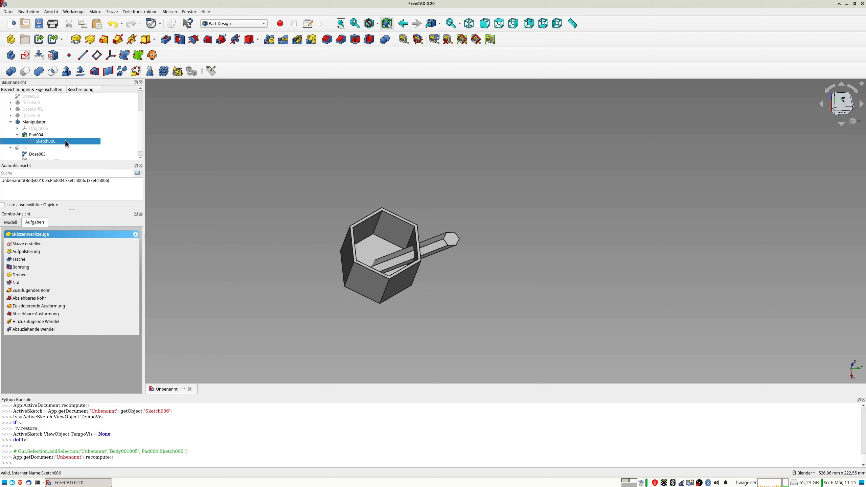
# Step: Delete the hexagonal pad Pad004 and its sketch Sketch006 from the Manipulator body
pyautogui.click(35, 136)
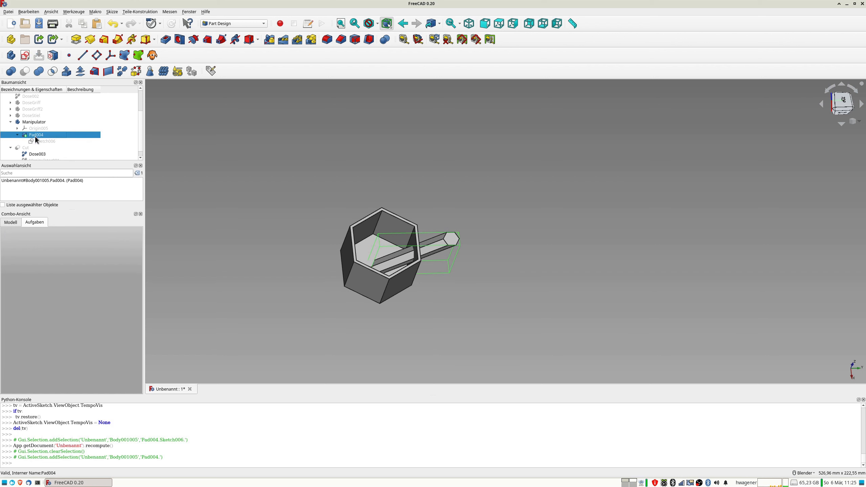
pyautogui.press('Delete')
pyautogui.click(36, 133)
pyautogui.press('Delete')
pyautogui.click(33, 129)
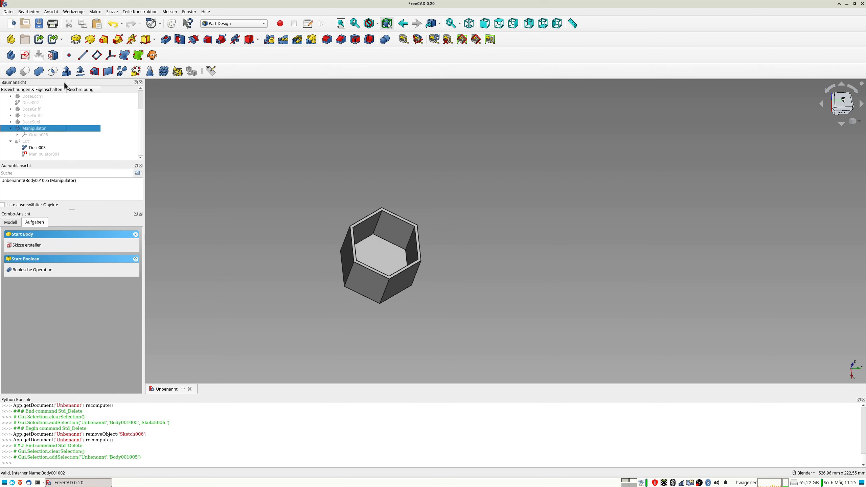
pyautogui.click(25, 56)
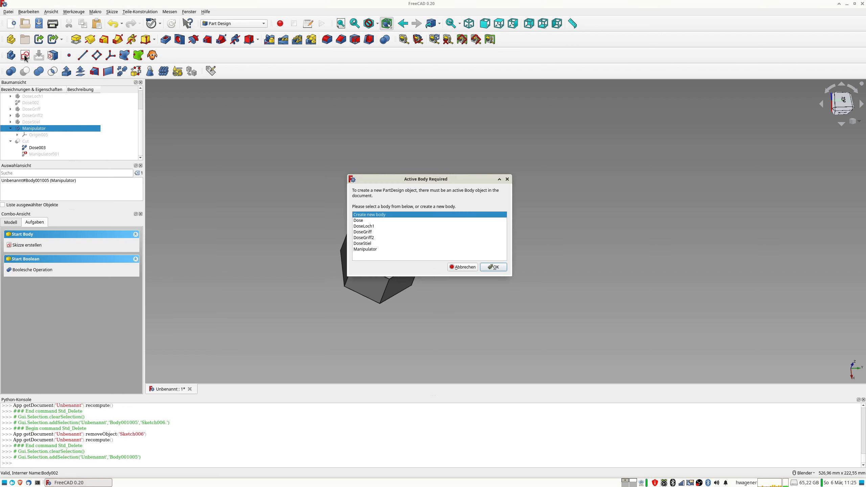
pyautogui.click(474, 267)
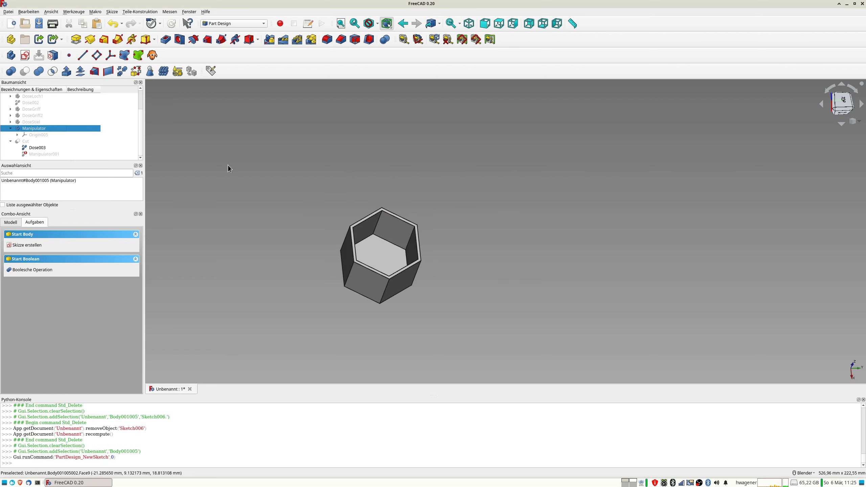
# Step: Make the Manipulator the active body and show its origin planes
pyautogui.doubleClick(32, 130)
pyautogui.click(25, 55)
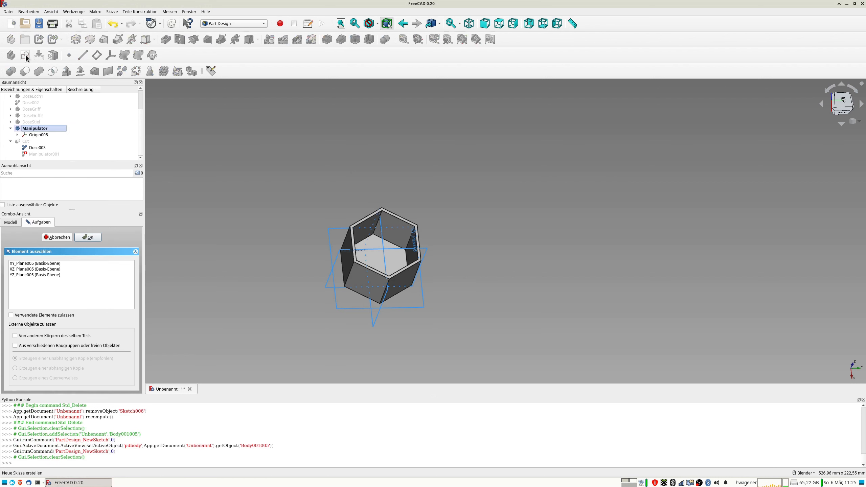
pyautogui.moveTo(406, 252)
pyautogui.mouseDown(button='middle')
pyautogui.moveTo(401, 275)
pyautogui.moveTo(421, 180)
pyautogui.moveTo(420, 211)
pyautogui.moveTo(414, 206)
pyautogui.mouseUp(button='middle')
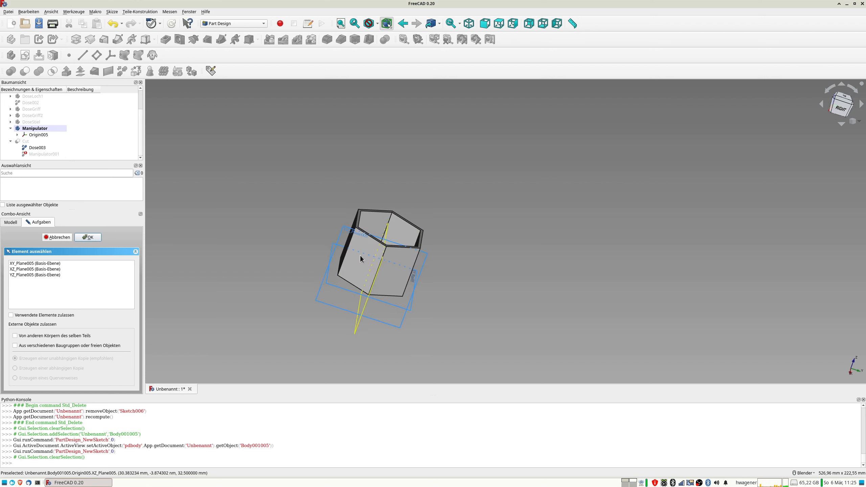
pyautogui.click(66, 239)
pyautogui.click(42, 129)
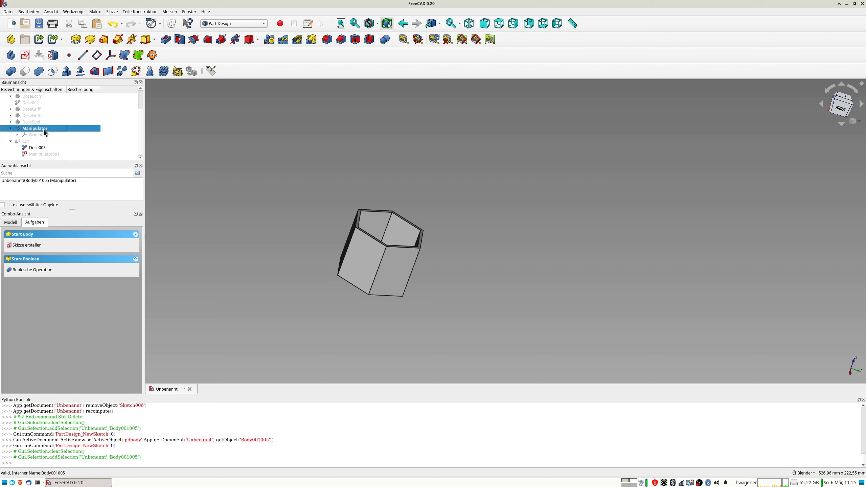
pyautogui.click(39, 134)
pyautogui.press('space')
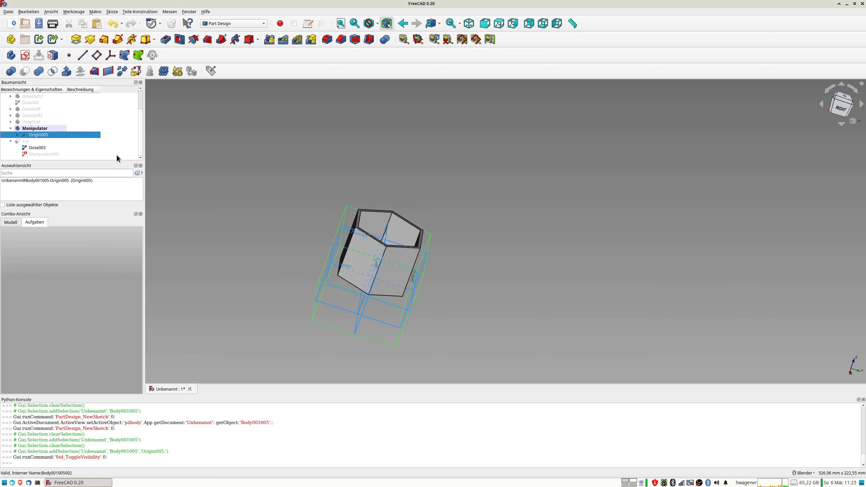
# Step: Create a sketch on the Manipulator's YZ plane with a rectangle enclosing the container's side profile, and close the sketch
pyautogui.moveTo(336, 305); pyautogui.dragTo(339, 281, button='middle')
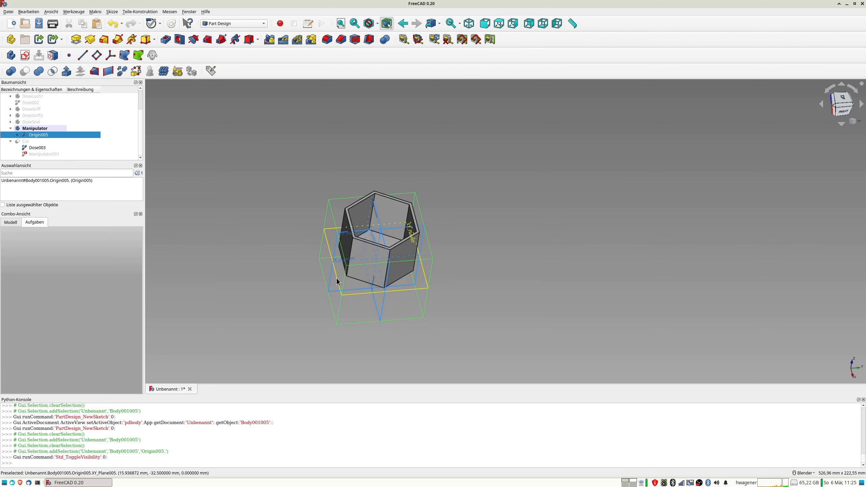
pyautogui.click(336, 248)
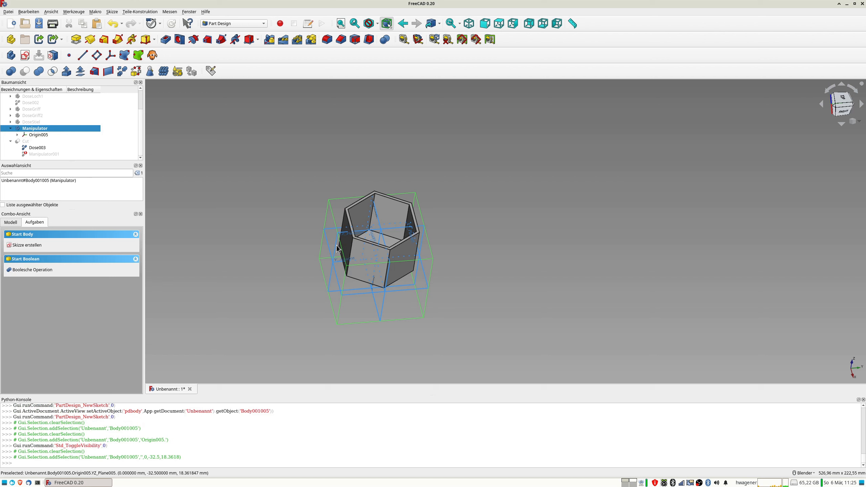
pyautogui.click(338, 250)
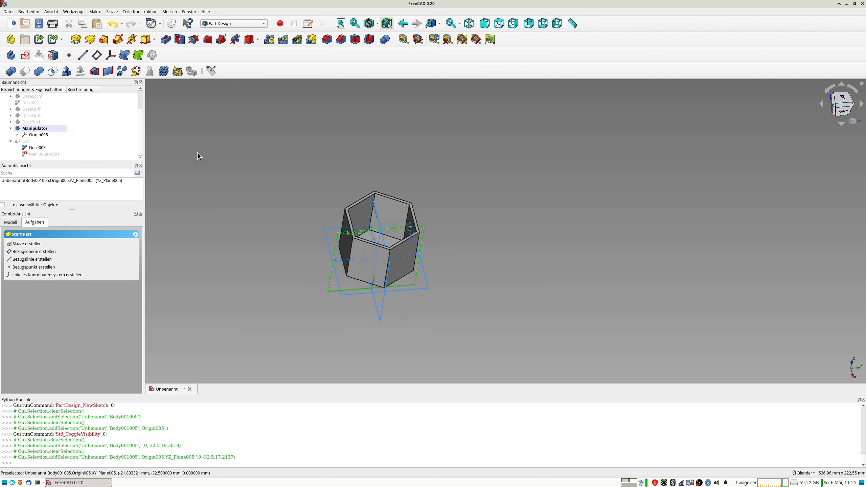
pyautogui.moveTo(224, 155); pyautogui.dragTo(246, 173, button='middle')
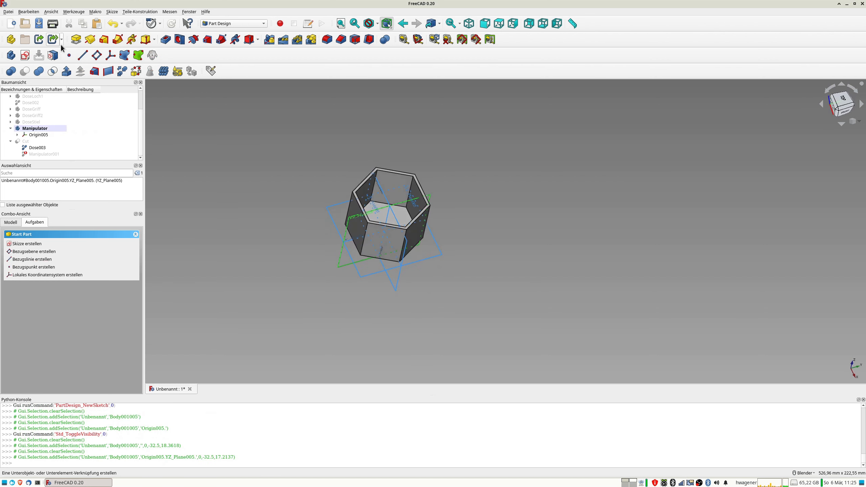
pyautogui.click(25, 55)
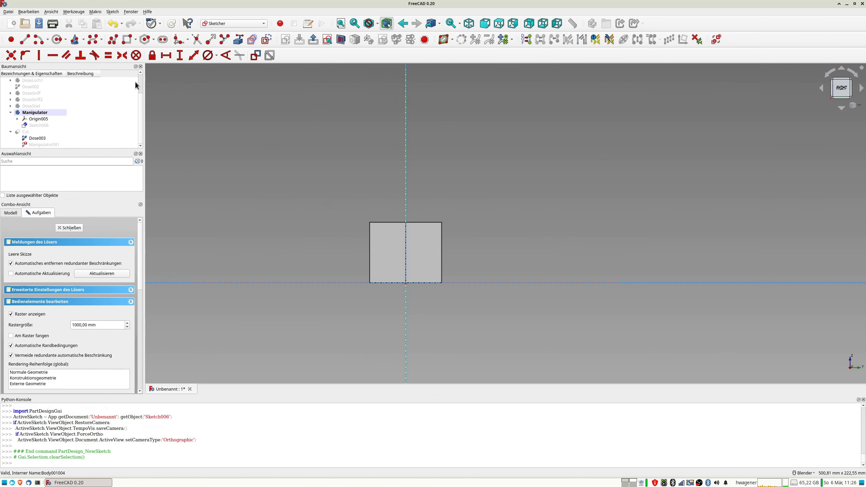
pyautogui.click(128, 39)
pyautogui.click(331, 202)
pyautogui.click(456, 299)
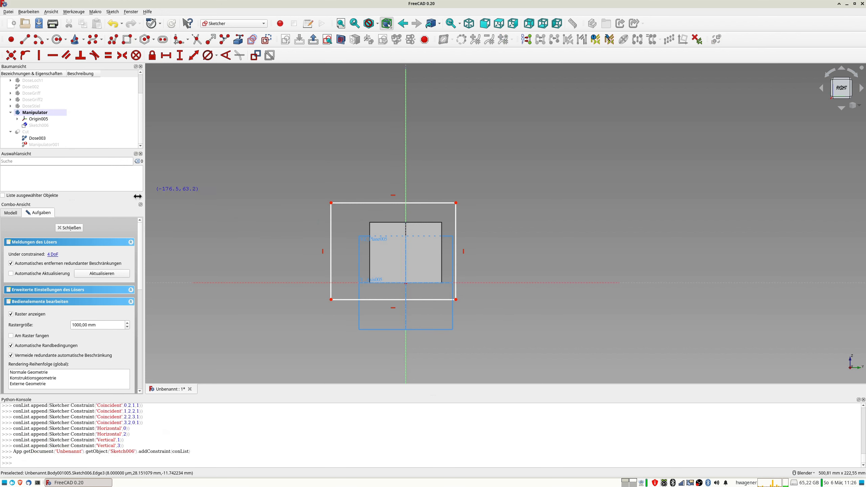
pyautogui.click(69, 228)
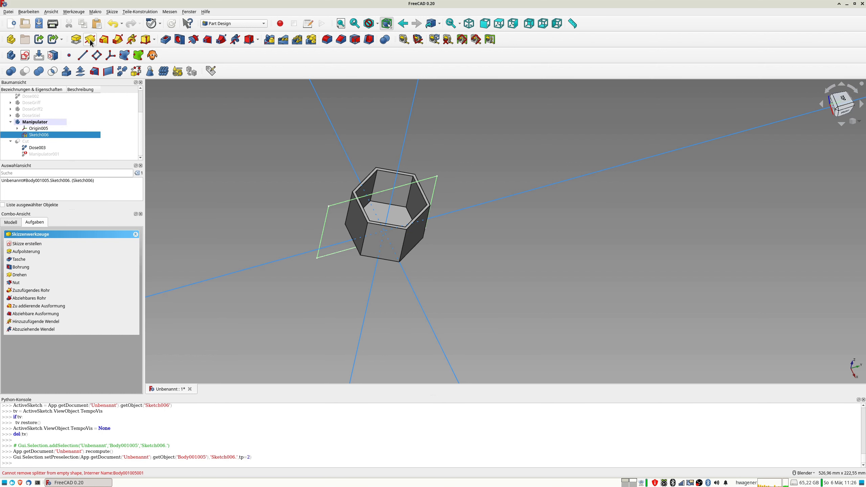
# Step: Pad the Manipulator's rectangle sketch to a length of 5 mm, symmetric to the sketch plane
pyautogui.click(76, 40)
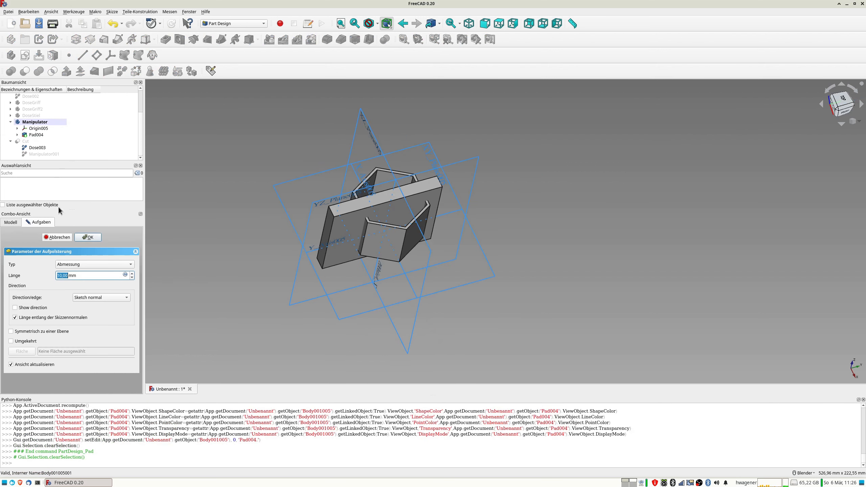
pyautogui.click(25, 332)
pyautogui.moveTo(78, 276); pyautogui.dragTo(14, 286)
pyautogui.write('5')
pyautogui.press('Return')
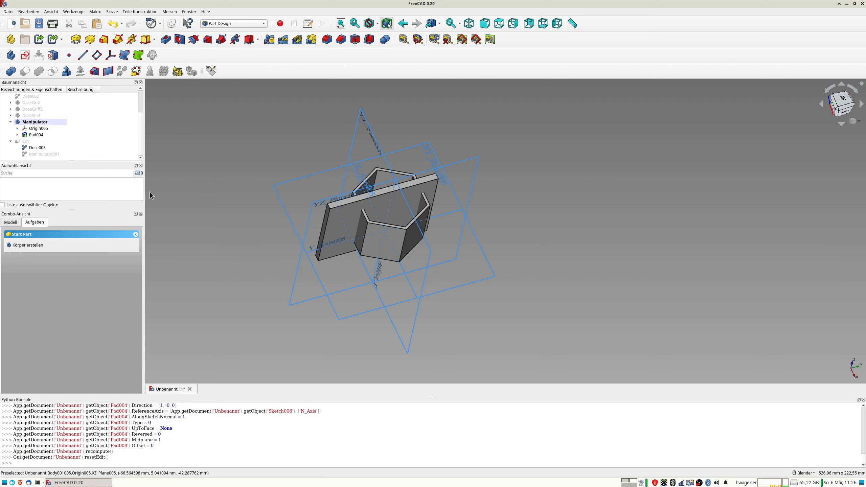
# Step: Display only the Cut result by hiding the Manipulator body and Dose003, and inspect the slot through the container
pyautogui.click(26, 141)
pyautogui.press('space')
pyautogui.moveTo(288, 219); pyautogui.dragTo(230, 207, button='middle')
pyautogui.click(45, 150)
pyautogui.press('space')
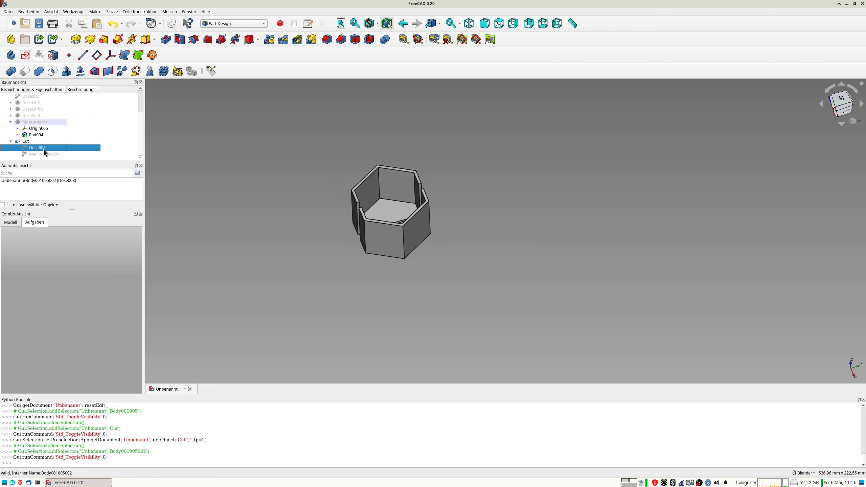
pyautogui.moveTo(299, 242); pyautogui.dragTo(331, 223, button='middle')
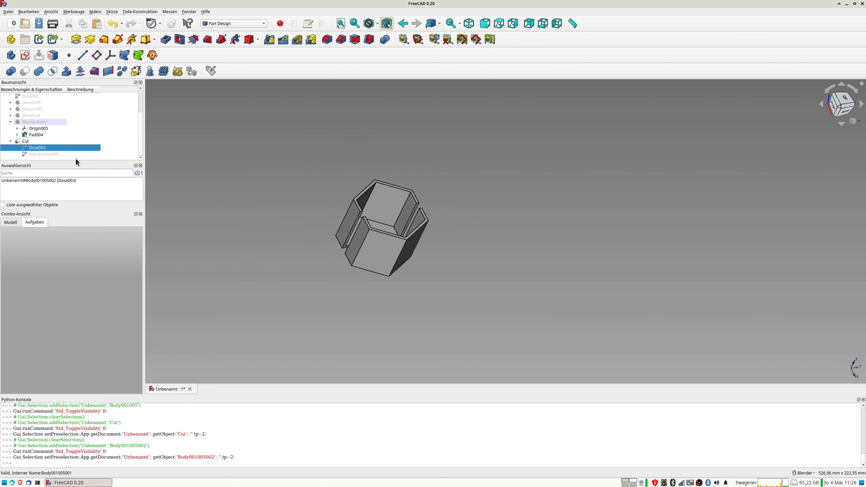
pyautogui.click(25, 142)
pyautogui.moveTo(382, 293); pyautogui.dragTo(348, 270, button='middle')
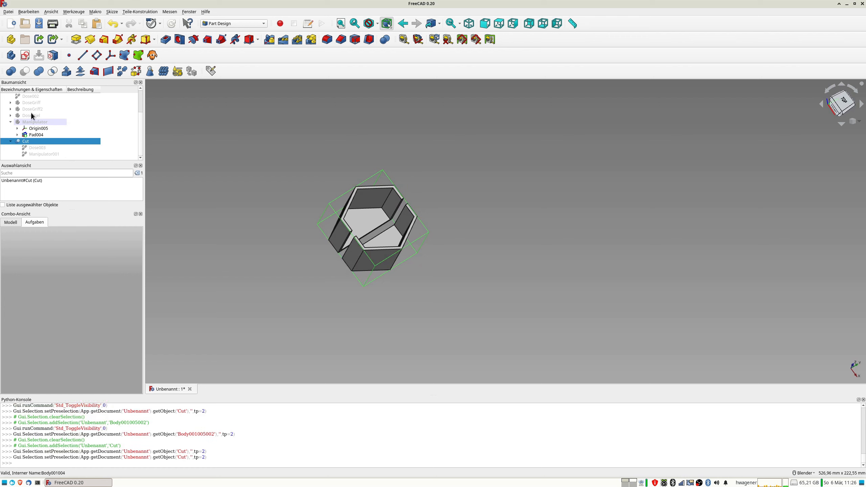
pyautogui.moveTo(274, 207); pyautogui.dragTo(224, 197, button='middle')
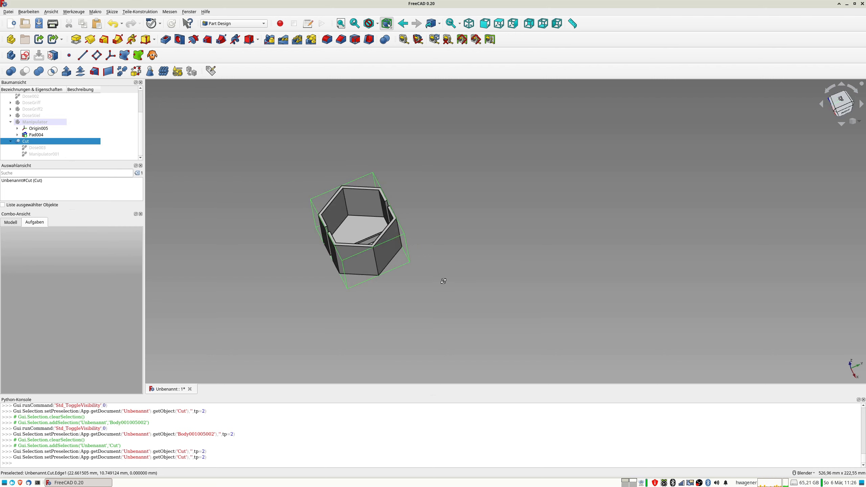
pyautogui.moveTo(443, 283); pyautogui.dragTo(499, 258, button='middle')
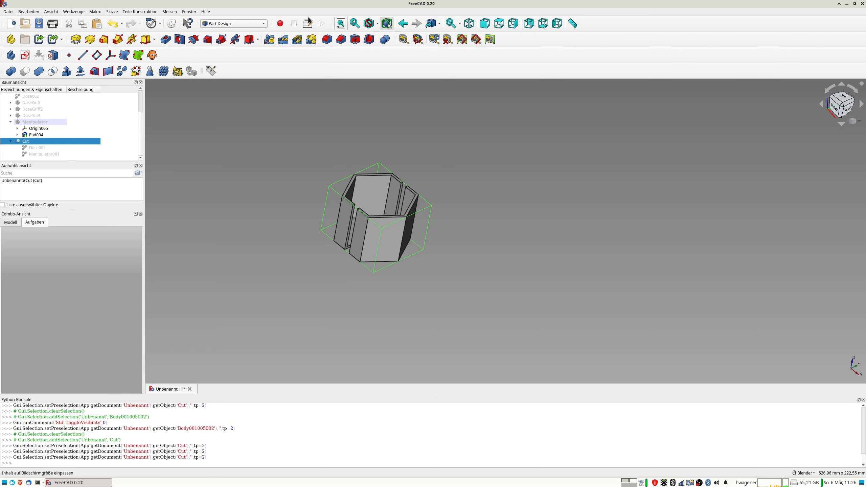
# Step: Switch to the Part workbench and try to slice apart the selected Cut result
pyautogui.click(225, 23)
pyautogui.click(216, 16)
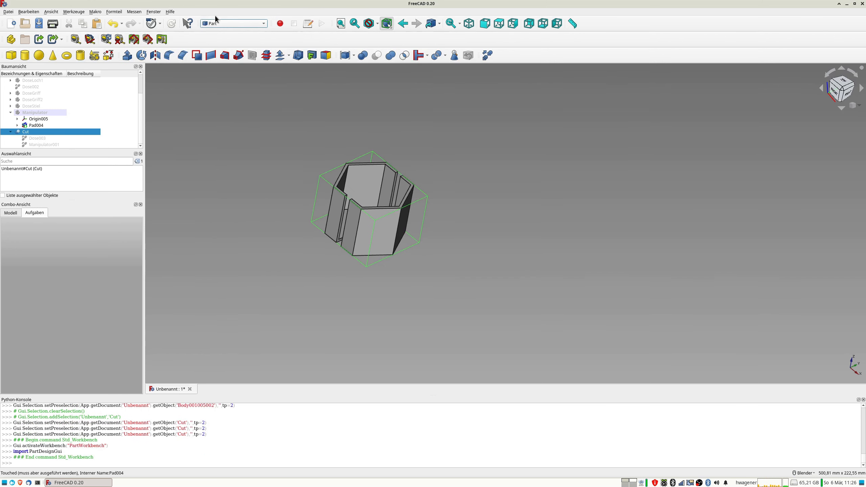
pyautogui.click(428, 56)
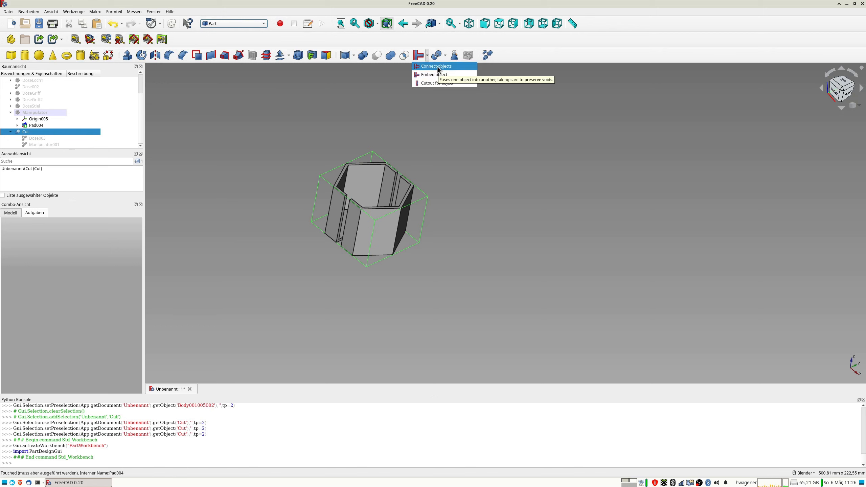
pyautogui.click(445, 55)
pyautogui.click(445, 56)
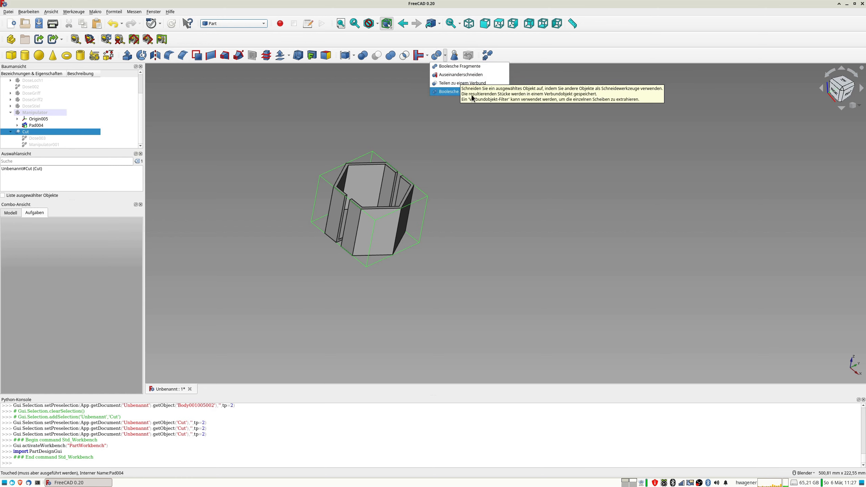
pyautogui.click(451, 78)
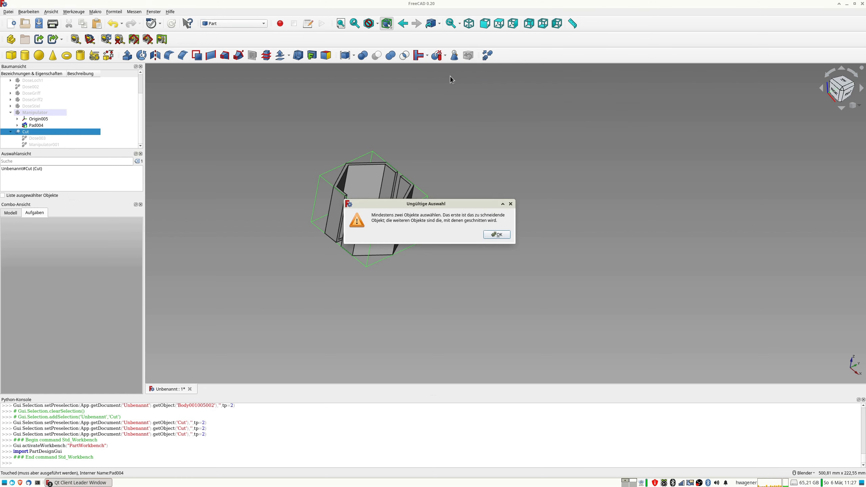
pyautogui.click(495, 235)
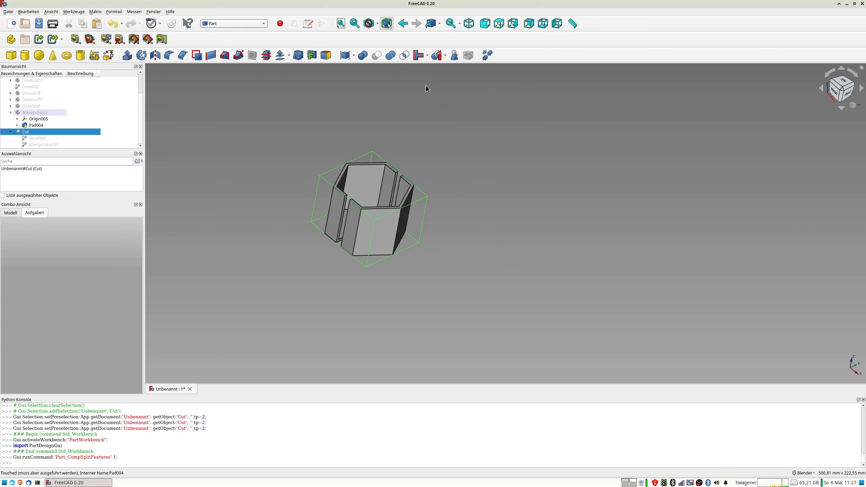
# Step: Try to create a cutout for an object with only the Cut result selected
pyautogui.click(446, 57)
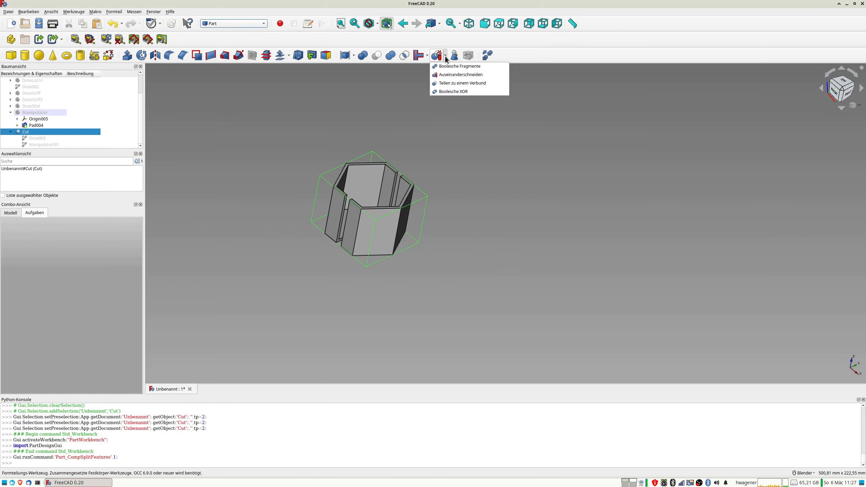
pyautogui.click(427, 57)
pyautogui.click(427, 57)
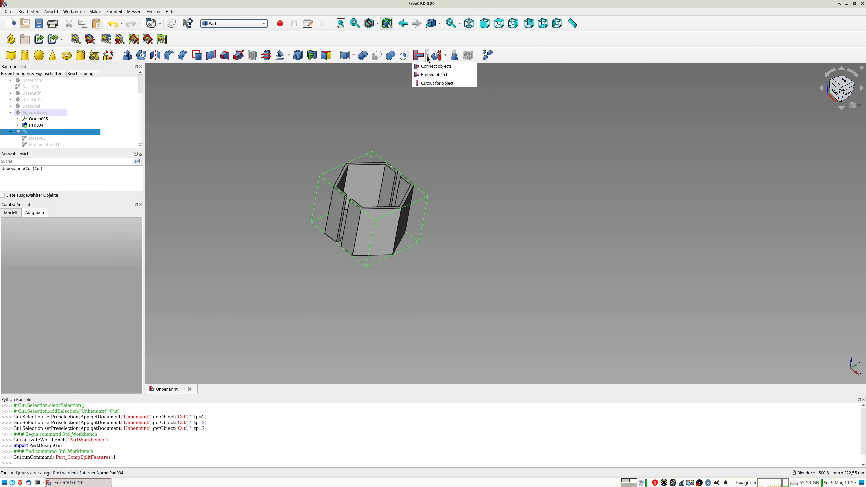
pyautogui.click(434, 85)
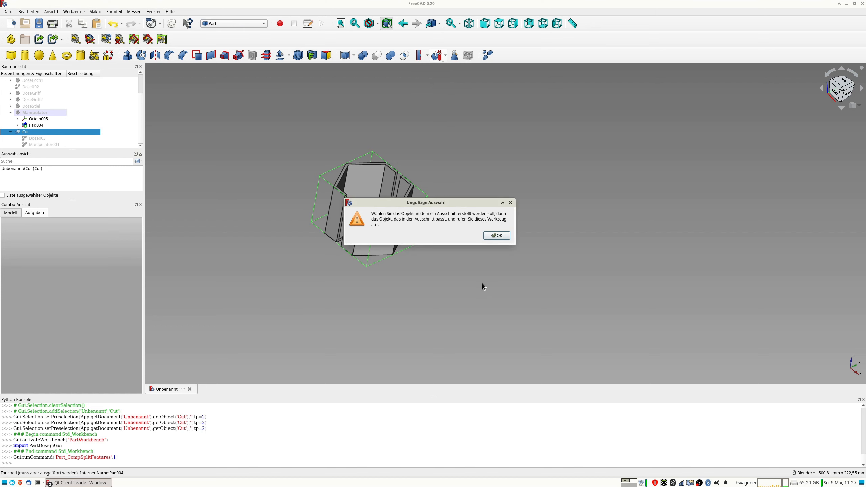
pyautogui.click(497, 235)
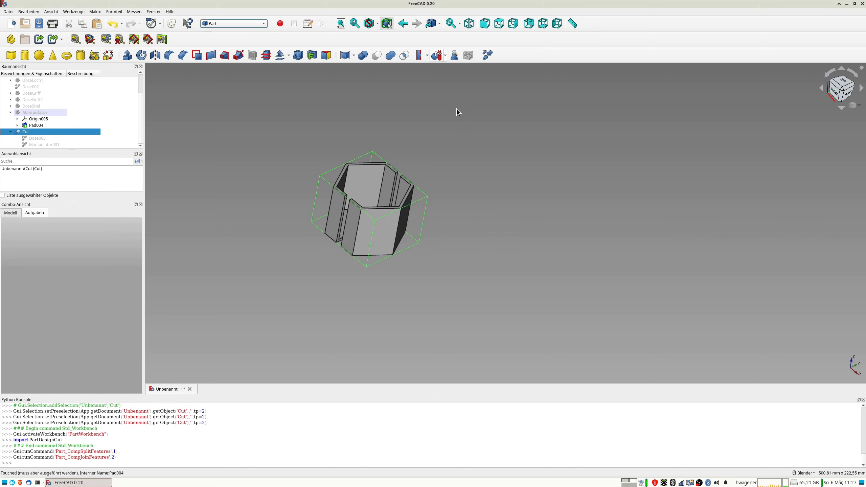
# Step: Try to slice the selected Cut result to a compound
pyautogui.click(427, 57)
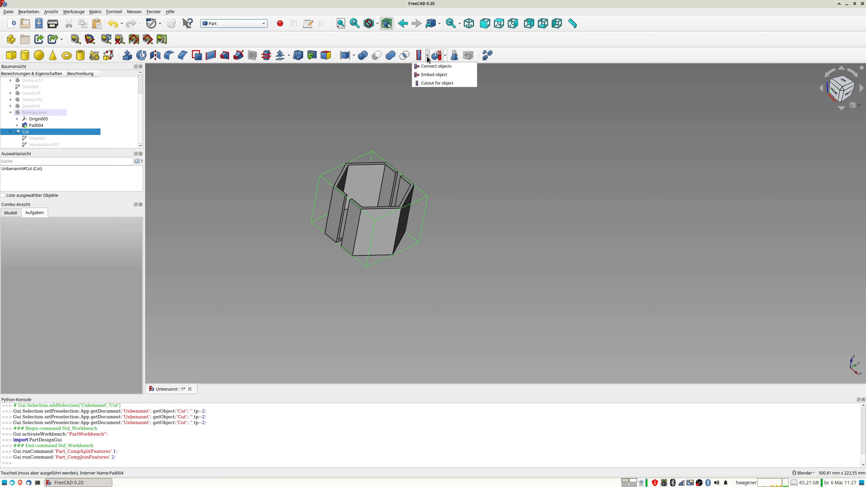
pyautogui.click(428, 57)
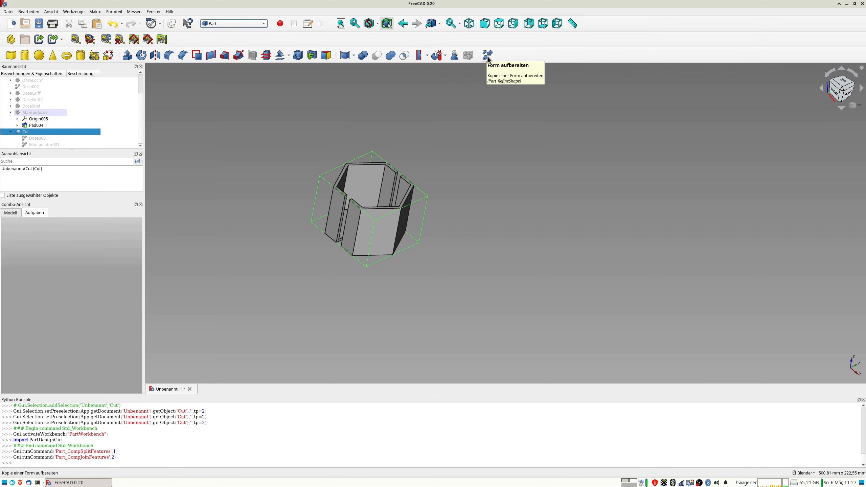
pyautogui.click(446, 56)
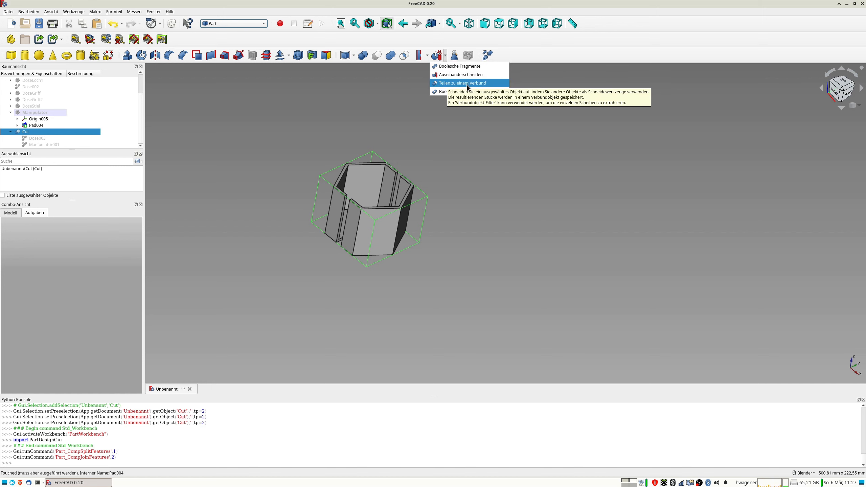
pyautogui.click(468, 84)
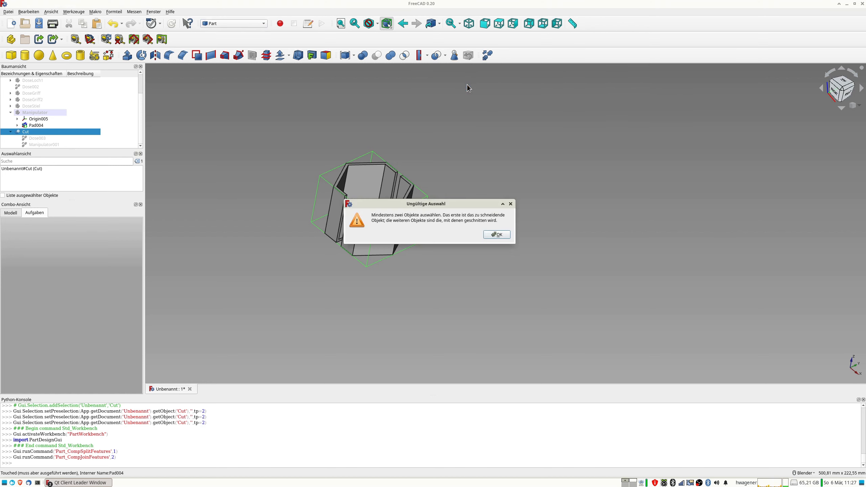
pyautogui.click(496, 235)
pyautogui.moveTo(257, 166); pyautogui.dragTo(269, 188, button='middle')
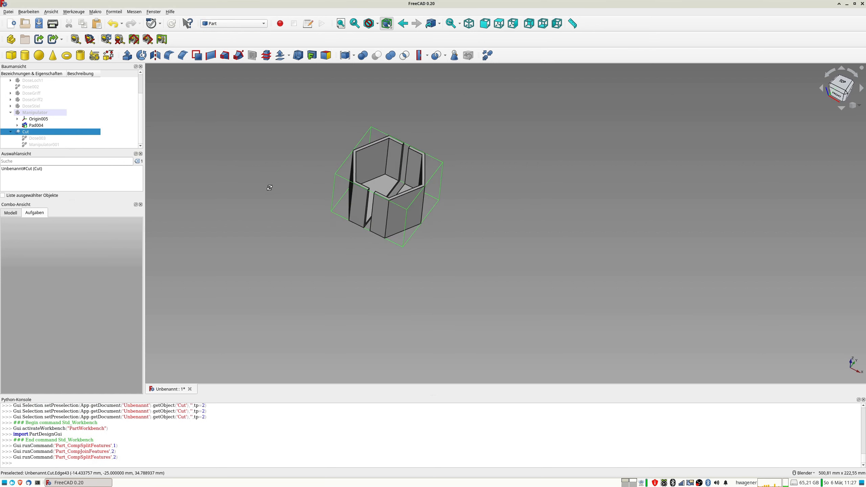
pyautogui.click(427, 55)
pyautogui.press('Escape')
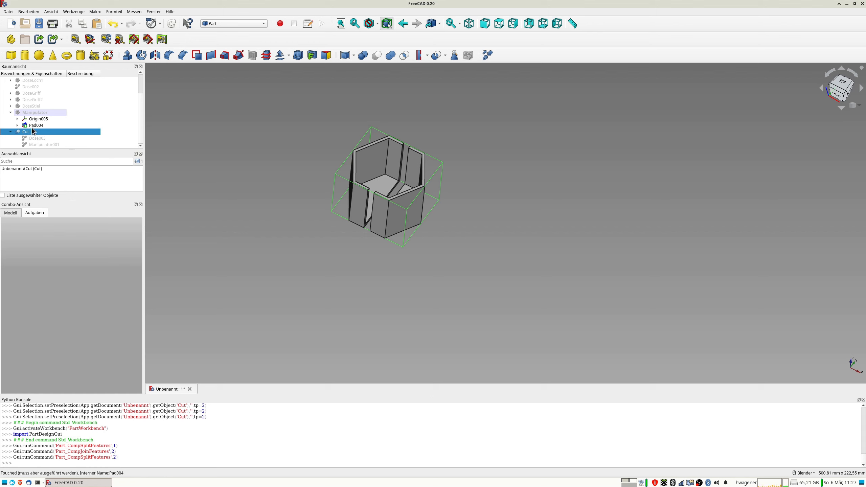
# Step: Create a refined shape copy of Dose002, hide the Cut result and select the new copy
pyautogui.scroll(1, 36, 112)
pyautogui.click(32, 107)
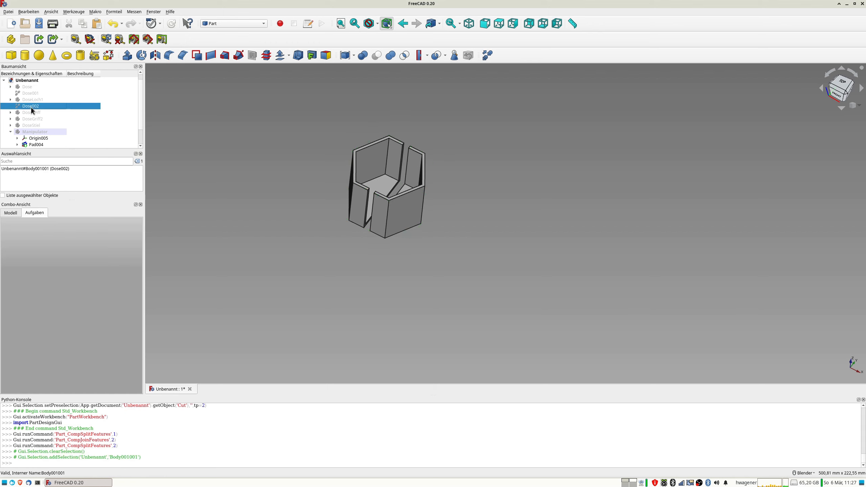
pyautogui.click(487, 54)
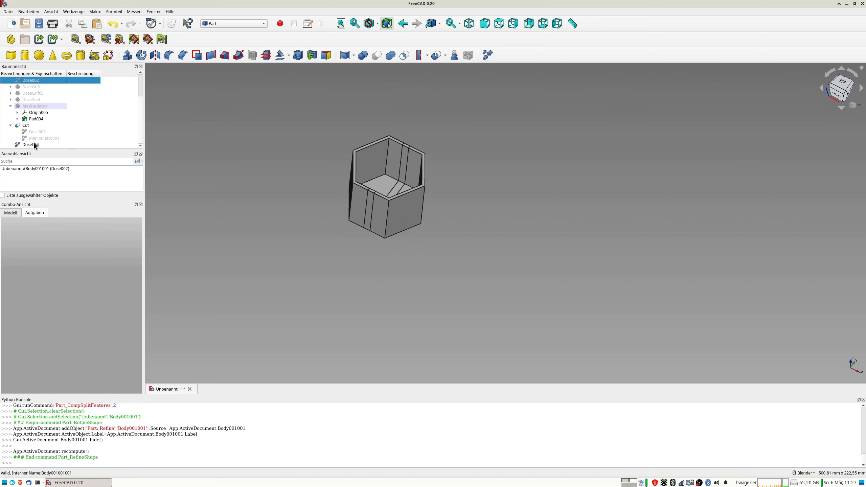
pyautogui.click(31, 126)
pyautogui.press('space')
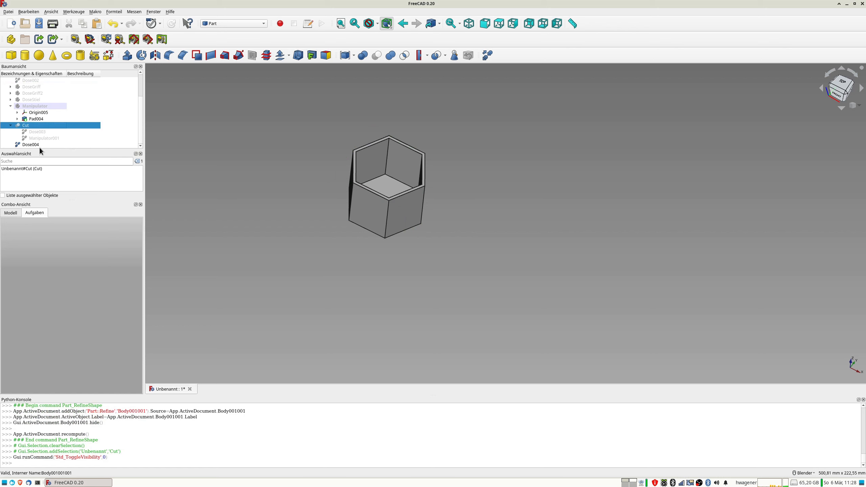
pyautogui.click(31, 146)
pyautogui.moveTo(315, 209); pyautogui.dragTo(312, 190, button='middle')
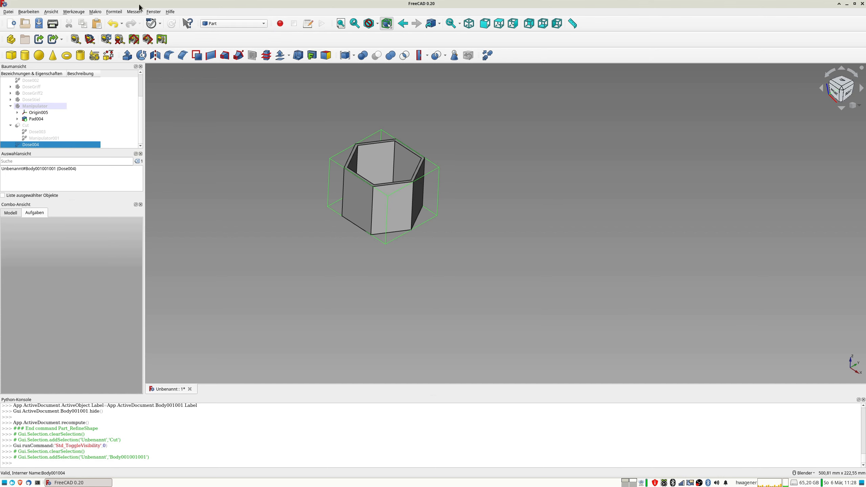
pyautogui.click(115, 12)
pyautogui.moveTo(130, 50)
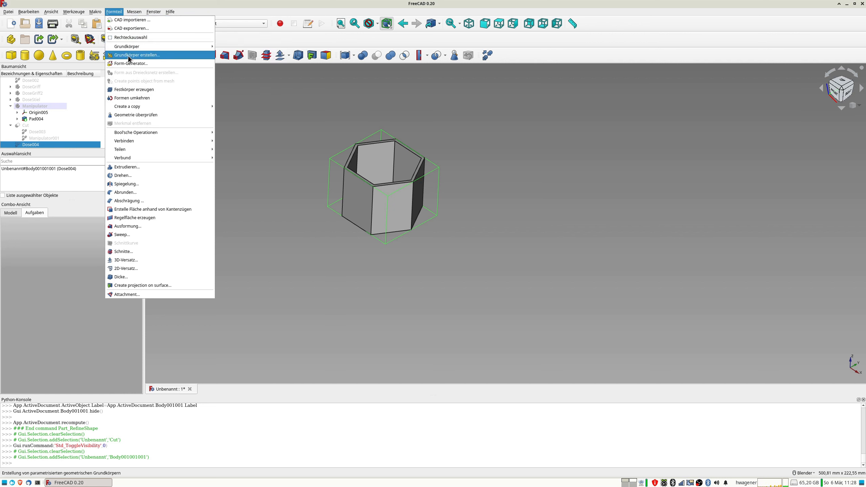
pyautogui.click(128, 64)
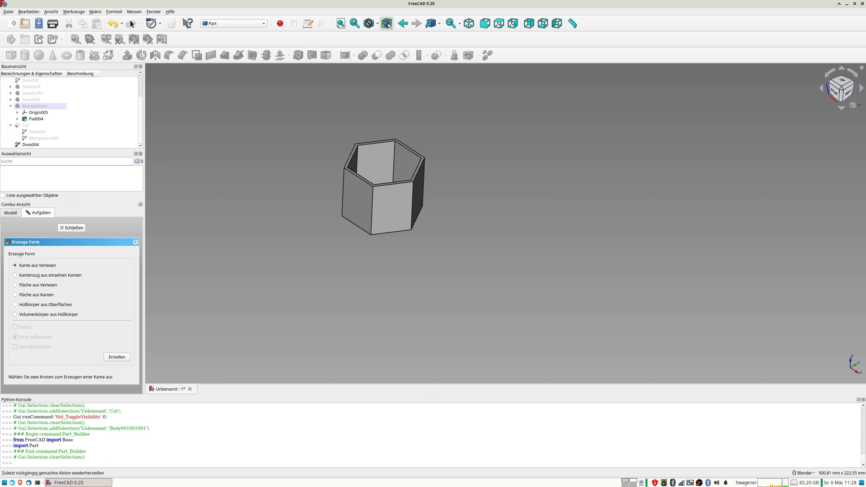
pyautogui.click(70, 228)
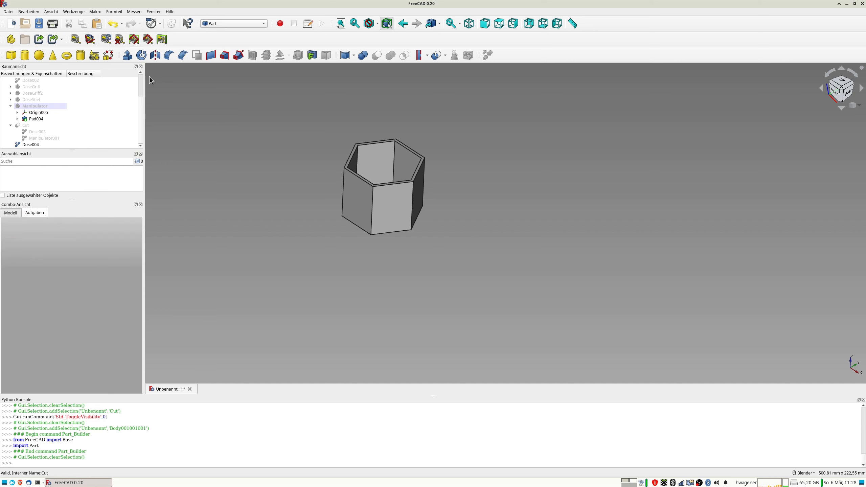
# Step: Start a new plane primitive and set its rotation axis to y 1 and z 0
pyautogui.click(110, 14)
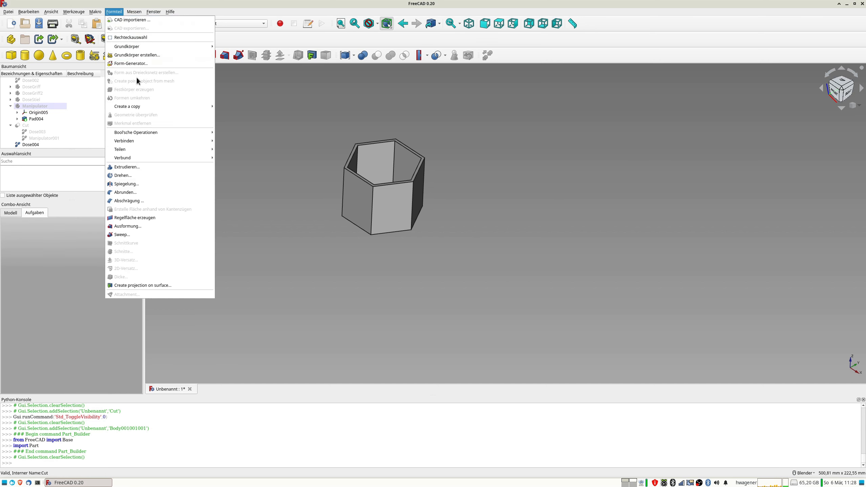
pyautogui.click(128, 55)
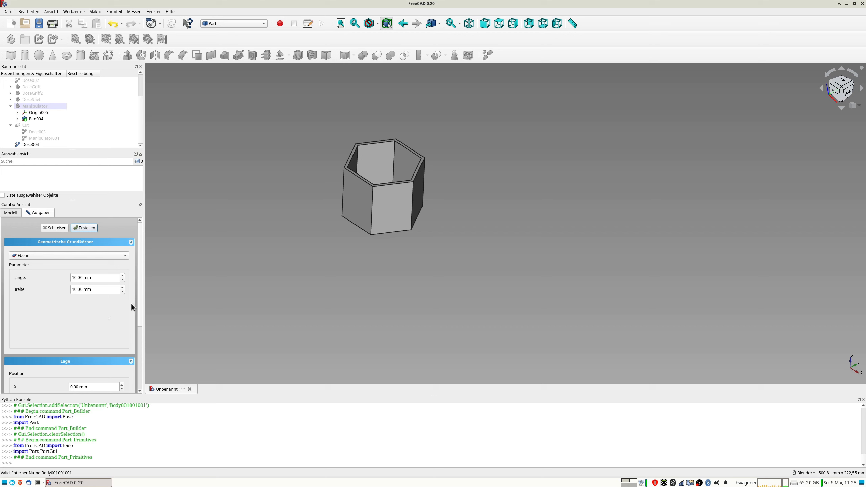
pyautogui.moveTo(138, 287); pyautogui.dragTo(147, 350)
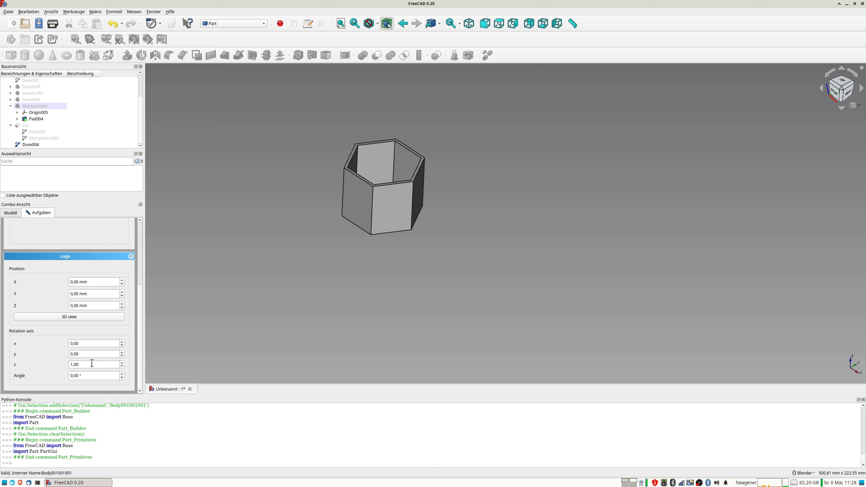
pyautogui.click(91, 342)
pyautogui.click(80, 357)
pyautogui.write('1')
pyautogui.press('Tab')
pyautogui.write('0')
pyautogui.press('Tab')
pyautogui.scroll(5, 141, 227)
# Step: Set the plane's length and width to 500 mm each and create it
pyautogui.click(95, 280)
pyautogui.hotkey('ctrl', 'a')
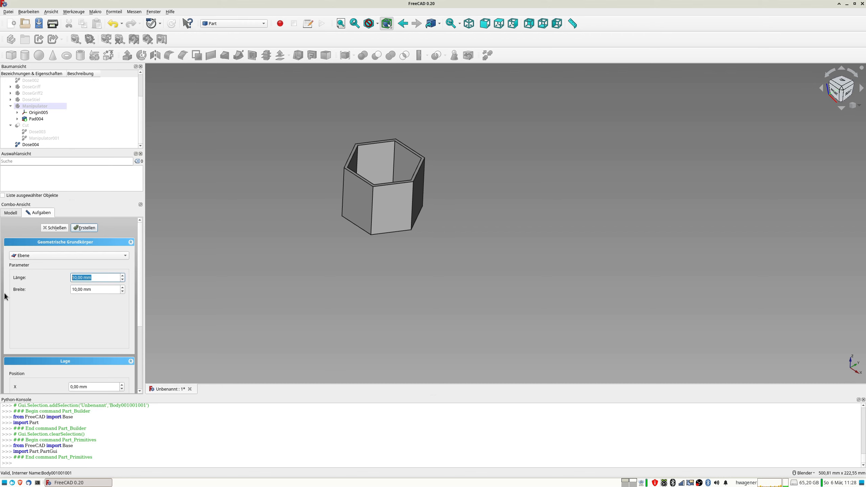
pyautogui.write('500')
pyautogui.press('Tab')
pyautogui.write('500')
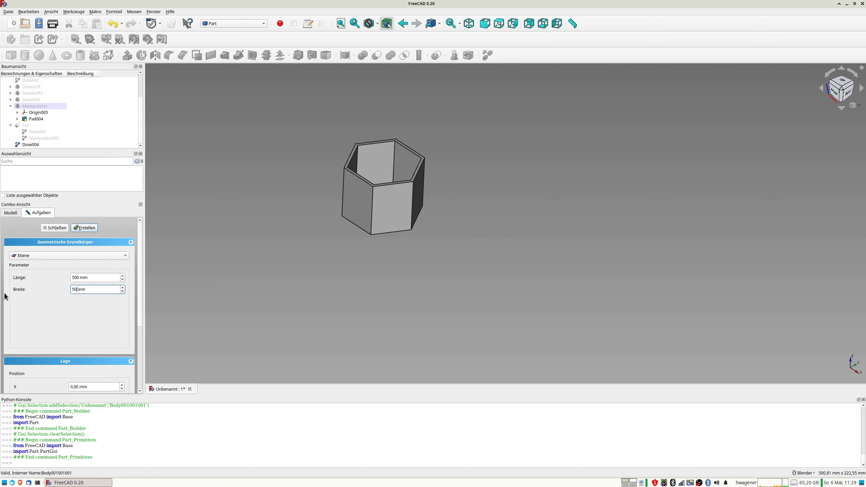
pyautogui.press('Return')
pyautogui.moveTo(405, 281); pyautogui.dragTo(456, 272, button='middle')
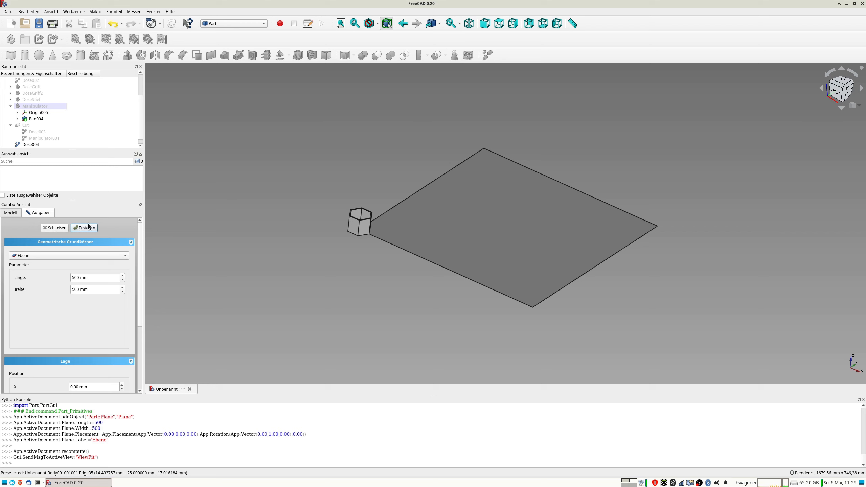
# Step: Create another 500 × 500 mm plane with the rotation axis set to y 0 and z 1
pyautogui.moveTo(139, 318); pyautogui.dragTo(149, 376)
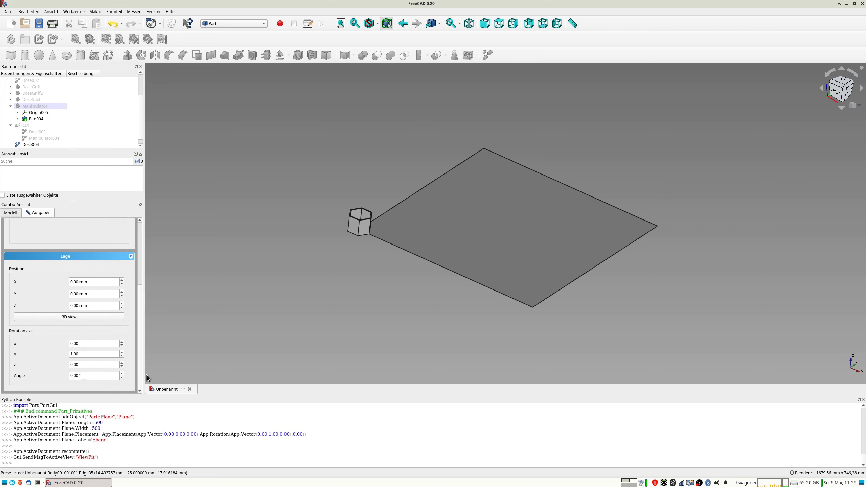
pyautogui.moveTo(82, 355); pyautogui.dragTo(47, 353)
pyautogui.write('0')
pyautogui.press('Tab')
pyautogui.write('1')
pyautogui.press('Return')
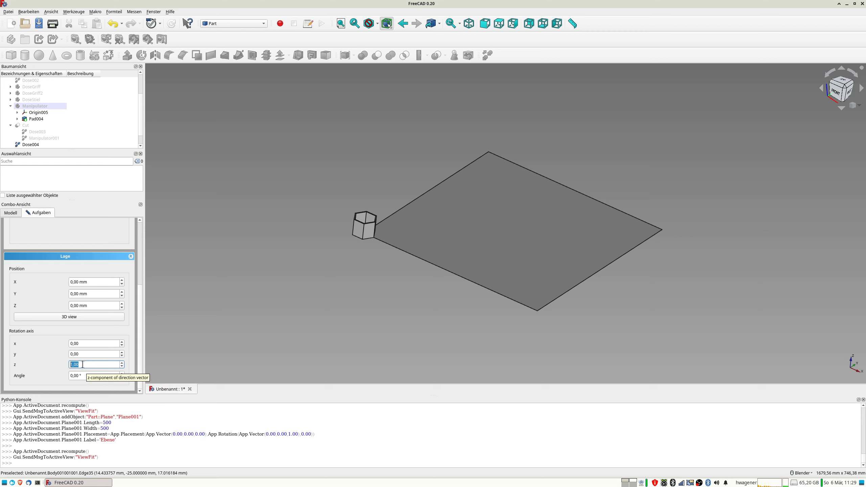
# Step: Create a third 500 × 500 mm plane, rotated 90° about the y axis
pyautogui.moveTo(83, 355); pyautogui.dragTo(50, 355)
pyautogui.write('1')
pyautogui.press('Tab')
pyautogui.write('0')
pyautogui.press('Tab')
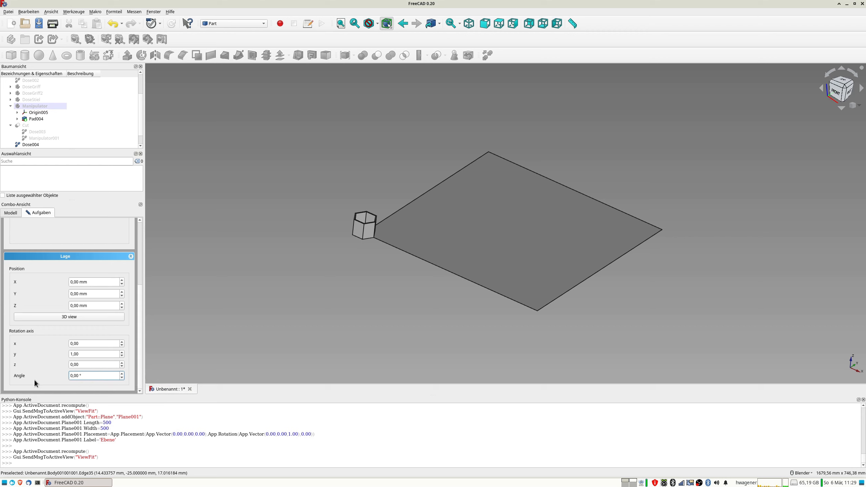
pyautogui.press('BackSpace')
pyautogui.press('BackSpace')
pyautogui.press('BackSpace')
pyautogui.press('BackSpace')
pyautogui.write('90 °')
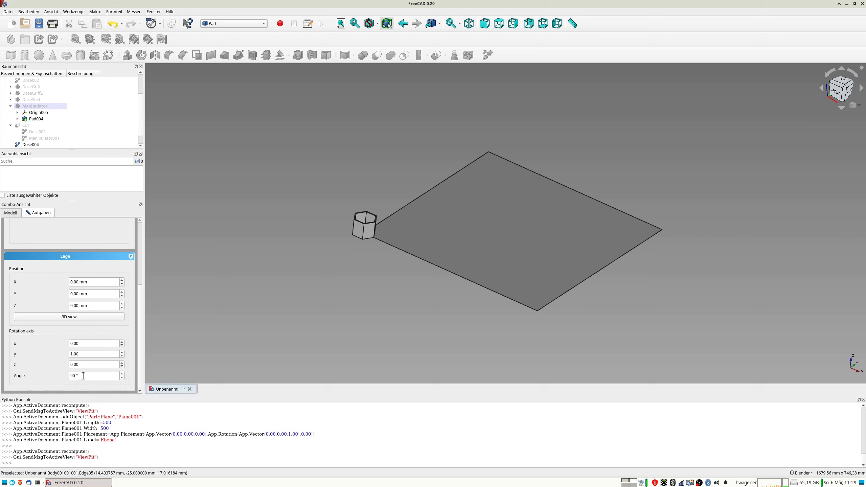
pyautogui.press('Return')
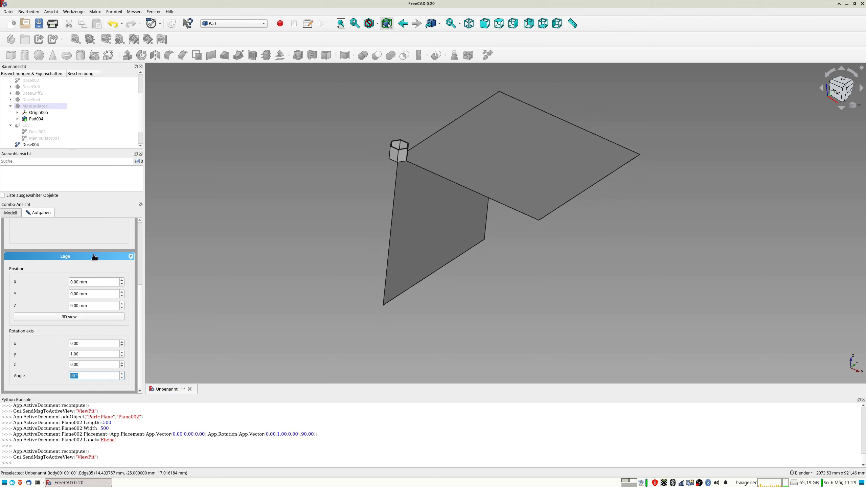
# Step: Hide the first two planes, Ebene and Ebene001, so that only the third plane and the container remain shown
pyautogui.scroll(-1, 70, 127)
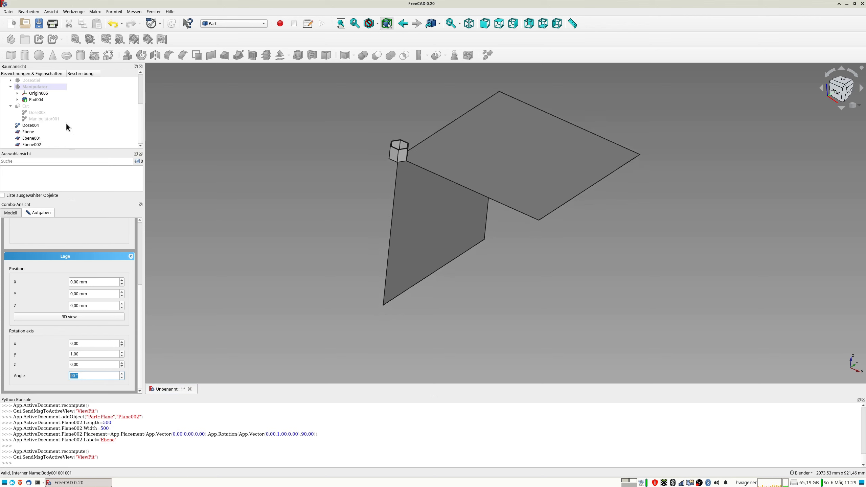
pyautogui.click(34, 132)
pyautogui.press('space')
pyautogui.click(36, 140)
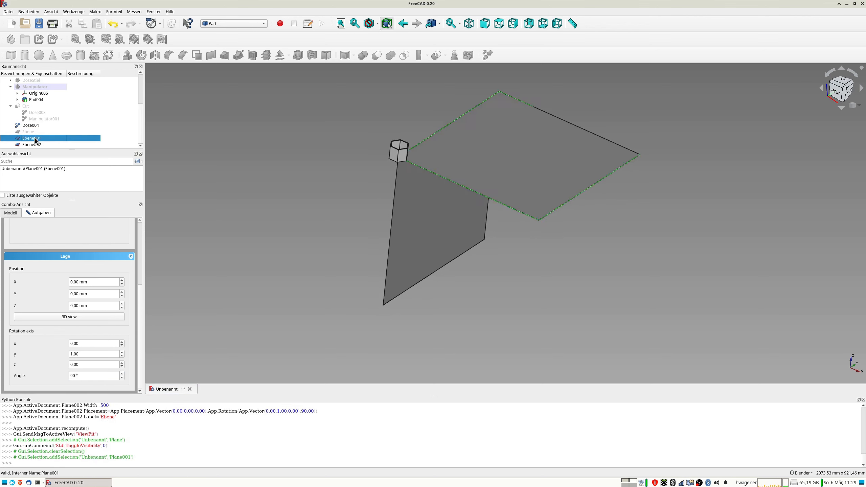
pyautogui.press('space')
pyautogui.moveTo(486, 184); pyautogui.dragTo(427, 166, button='middle')
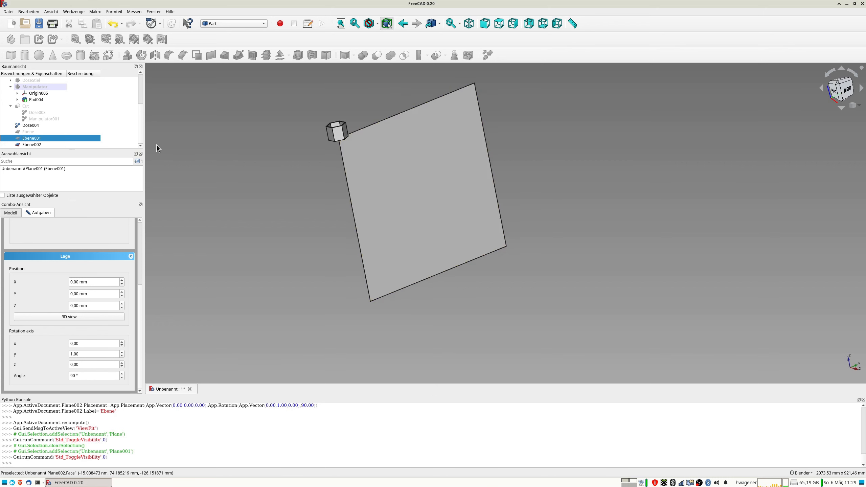
# Step: Transform plane Ebene002, shifting it within its own plane so that it cuts completely through the container
pyautogui.rightClick(33, 146)
pyautogui.click(69, 155)
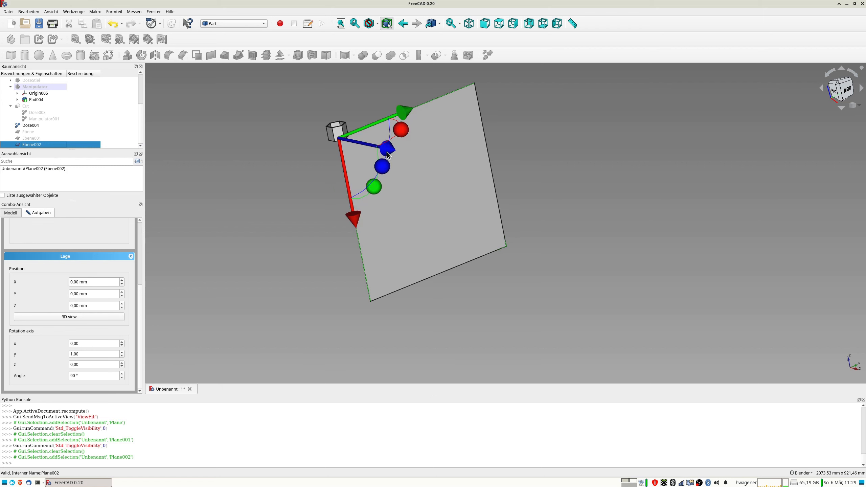
pyautogui.moveTo(354, 216); pyautogui.dragTo(345, 186)
pyautogui.moveTo(344, 186); pyautogui.dragTo(379, 201, button='middle')
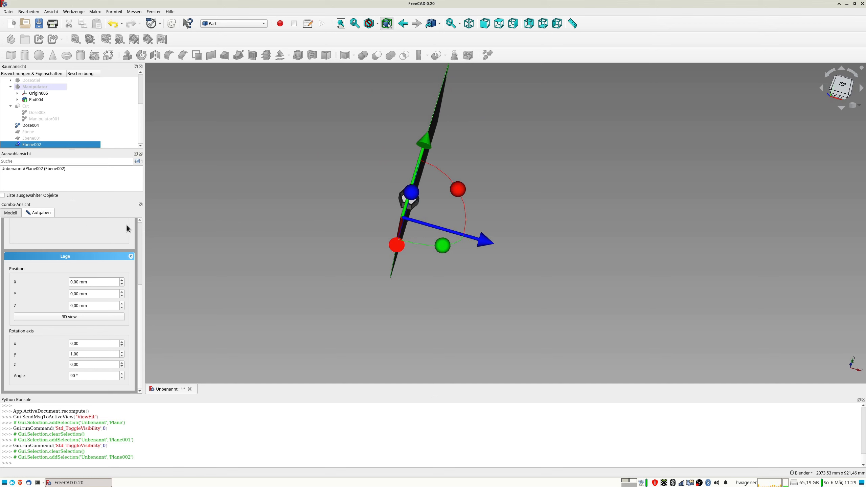
# Step: Close the primitive creation dialog and finish the transformation of plane Ebene002
pyautogui.scroll(5, 141, 230)
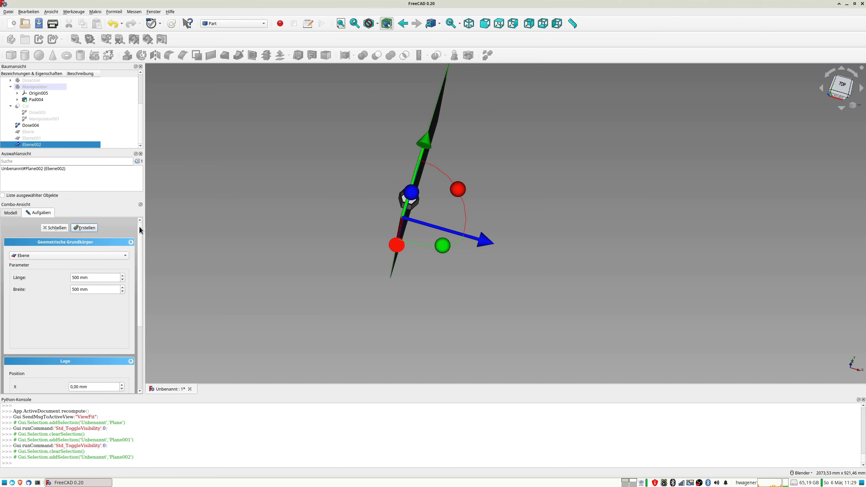
pyautogui.click(62, 229)
pyautogui.moveTo(459, 210); pyautogui.dragTo(429, 167, button='middle')
pyautogui.scroll(-2, 429, 167)
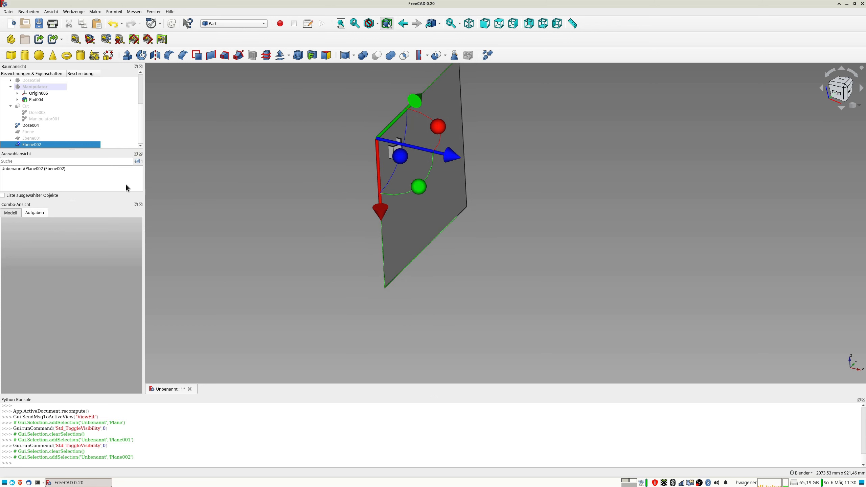
pyautogui.rightClick(48, 146)
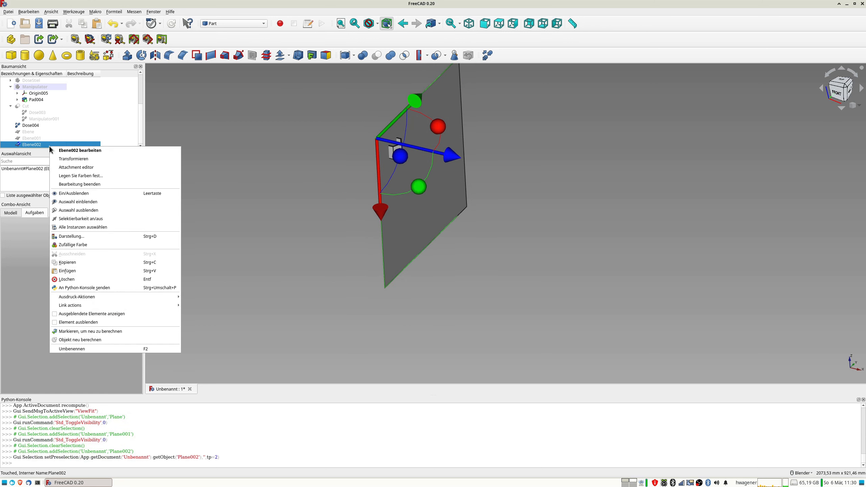
pyautogui.click(79, 161)
pyautogui.click(73, 228)
pyautogui.moveTo(341, 225); pyautogui.dragTo(388, 245, button='middle')
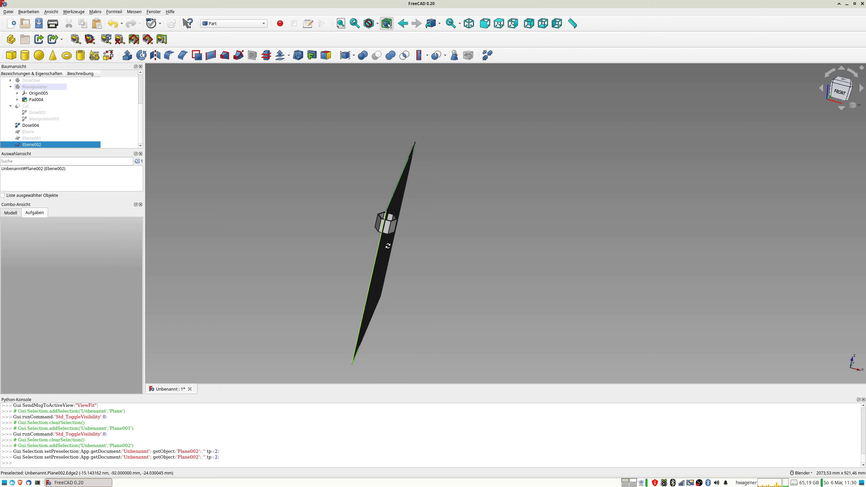
# Step: Slice the container copy Dose004 apart, using plane Ebene002 as the cutting object
pyautogui.scroll(5, 385, 243)
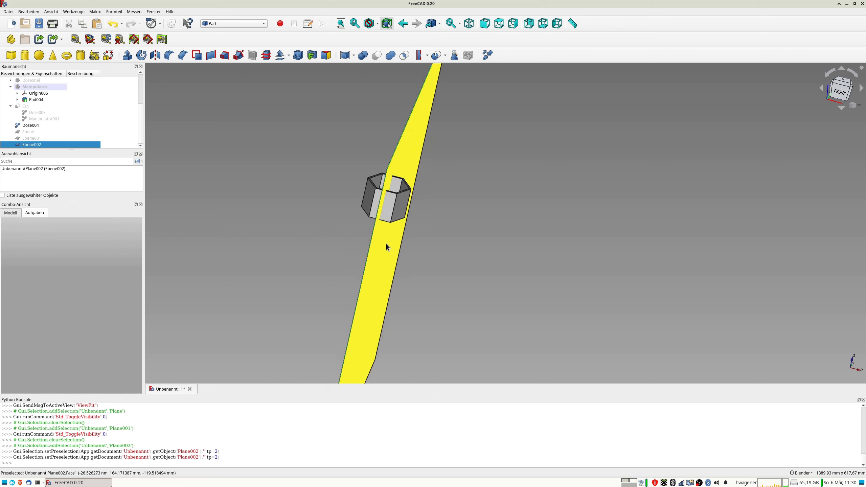
pyautogui.click(36, 125)
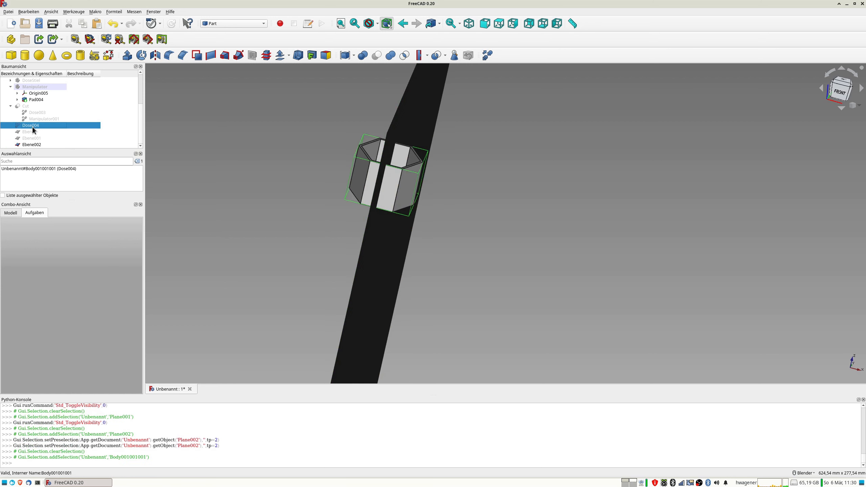
pyautogui.click(427, 56)
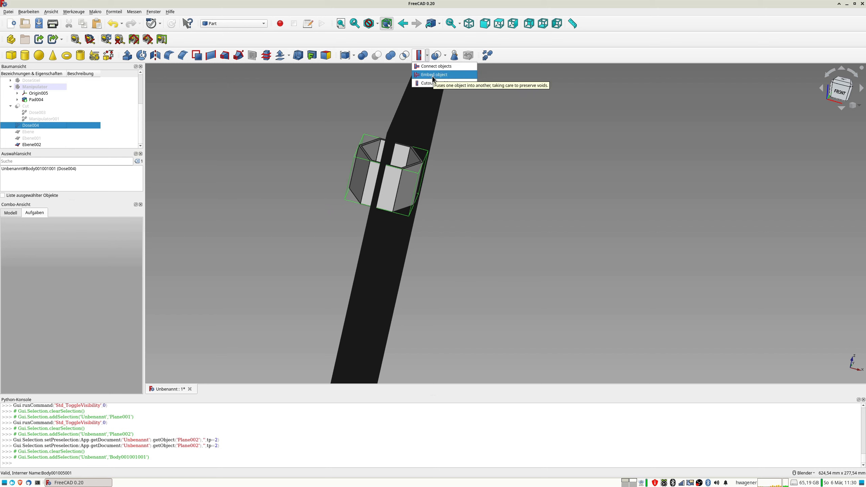
pyautogui.click(446, 55)
pyautogui.click(445, 55)
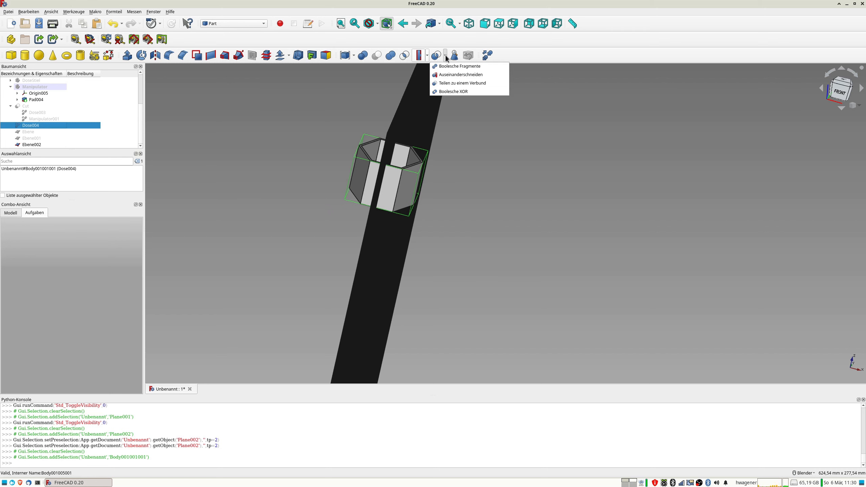
pyautogui.click(455, 76)
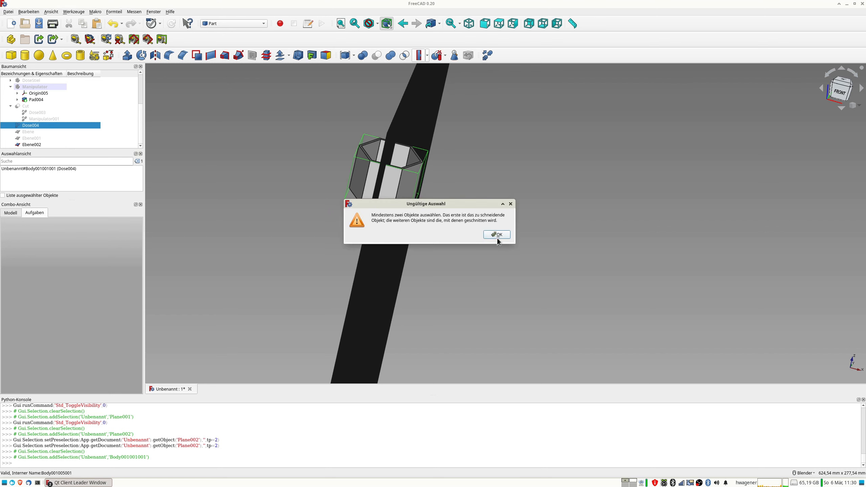
pyautogui.click(497, 235)
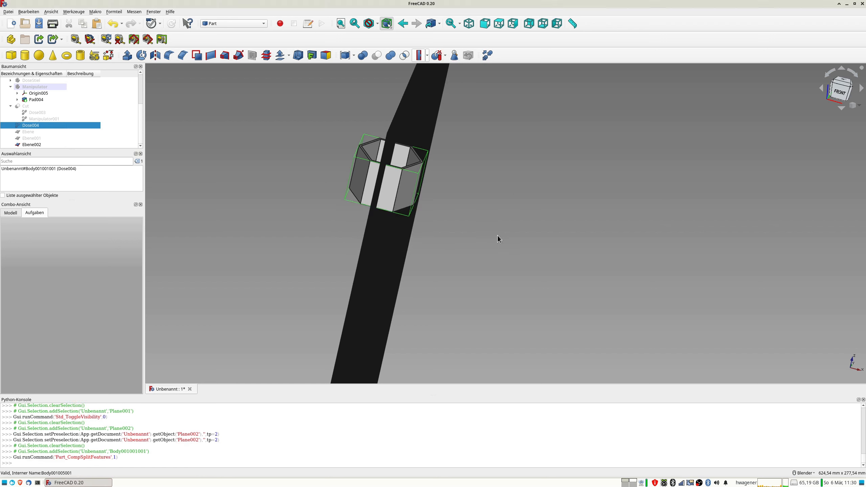
pyautogui.keyDown('ctrl'); pyautogui.click(38, 145); pyautogui.keyUp('ctrl')
pyautogui.click(427, 56)
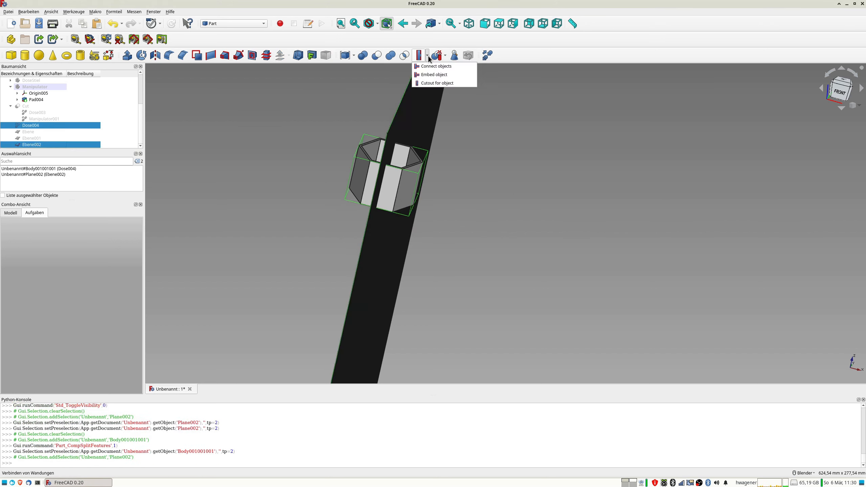
pyautogui.click(445, 55)
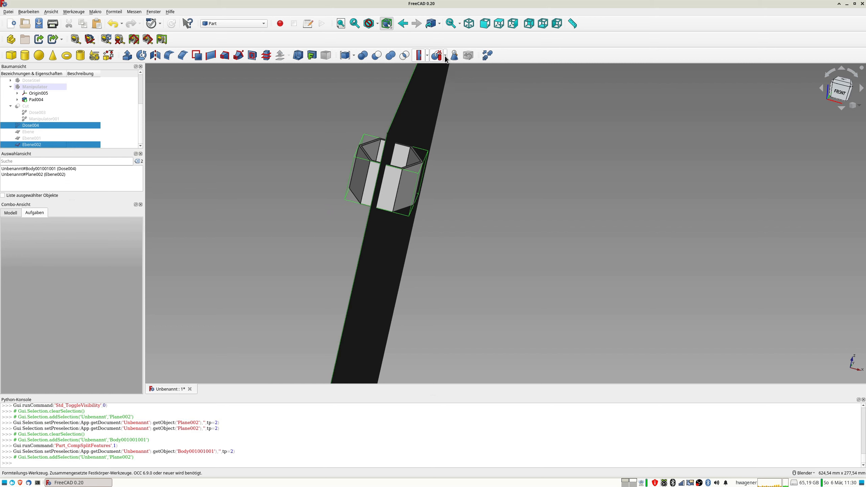
pyautogui.click(445, 55)
pyautogui.click(449, 75)
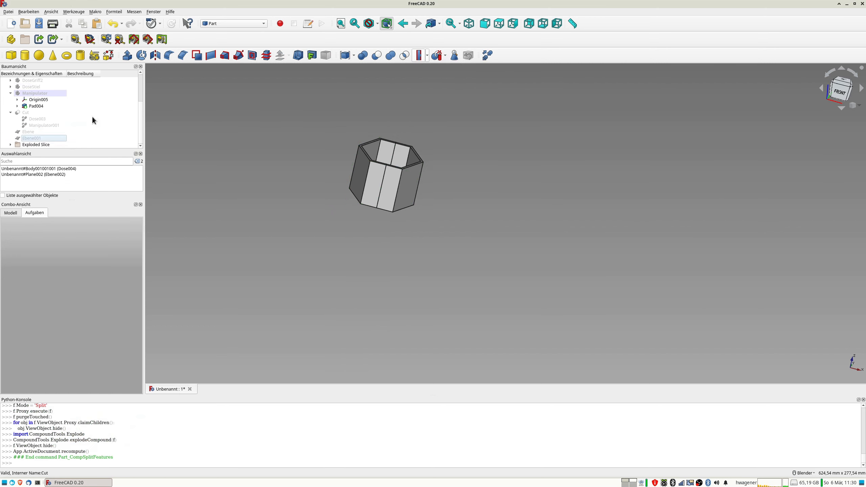
# Step: Expand the Exploded Slice group and create refined copies of Slice.0 and Slice.1
pyautogui.click(37, 146)
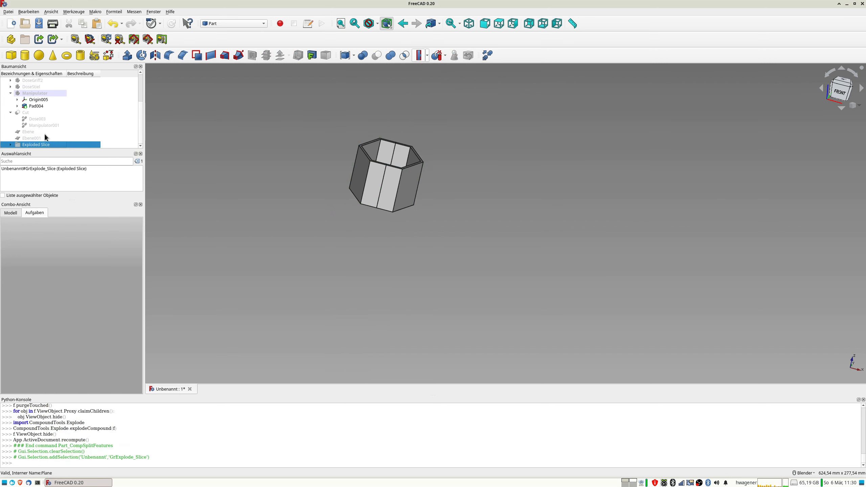
pyautogui.scroll(-1, 53, 129)
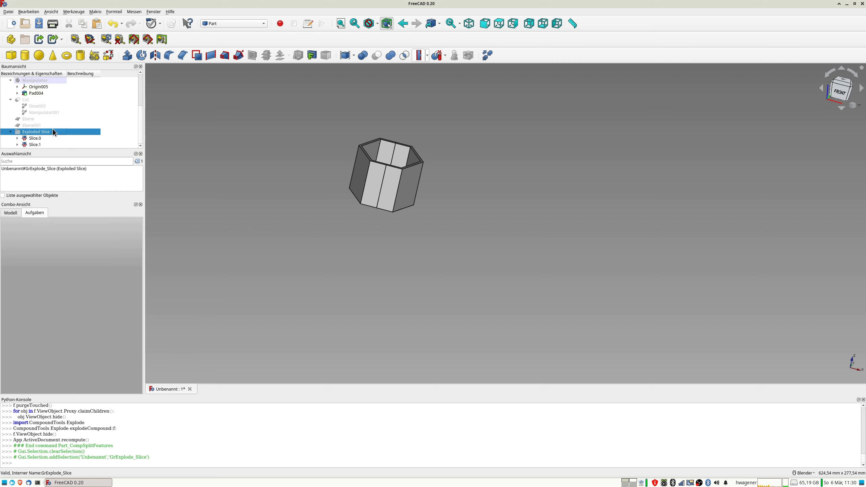
pyautogui.click(34, 139)
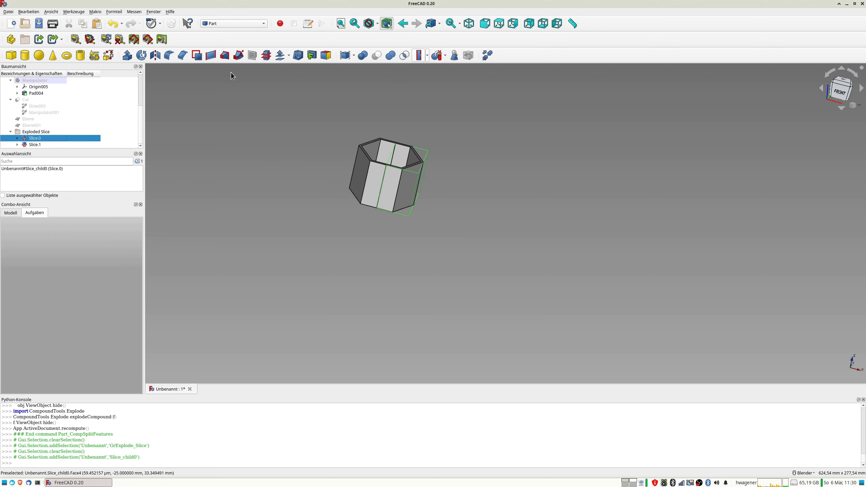
pyautogui.click(488, 55)
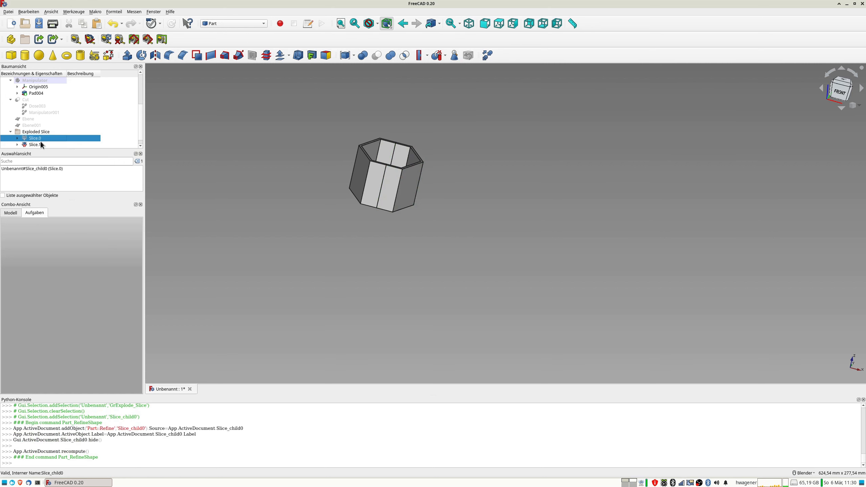
pyautogui.click(35, 144)
pyautogui.click(488, 55)
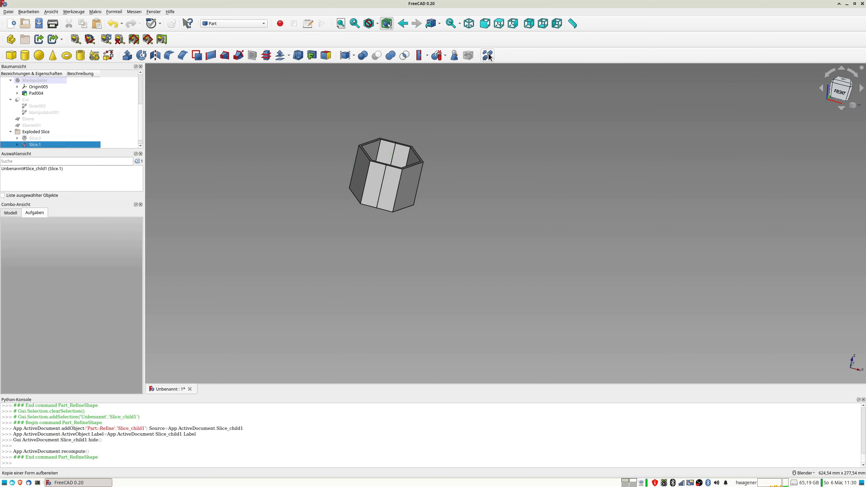
# Step: Toggle the visibility of Slice.002 and Slice.003 off and on individually to check each container half
pyautogui.scroll(-1, 50, 141)
pyautogui.click(33, 139)
pyautogui.press('space')
pyautogui.press('space')
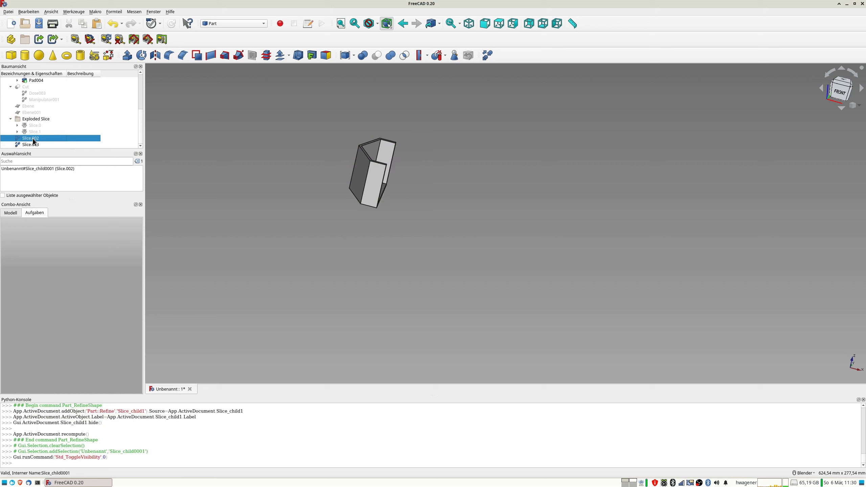
pyautogui.click(29, 145)
pyautogui.press('space')
pyautogui.press('space')
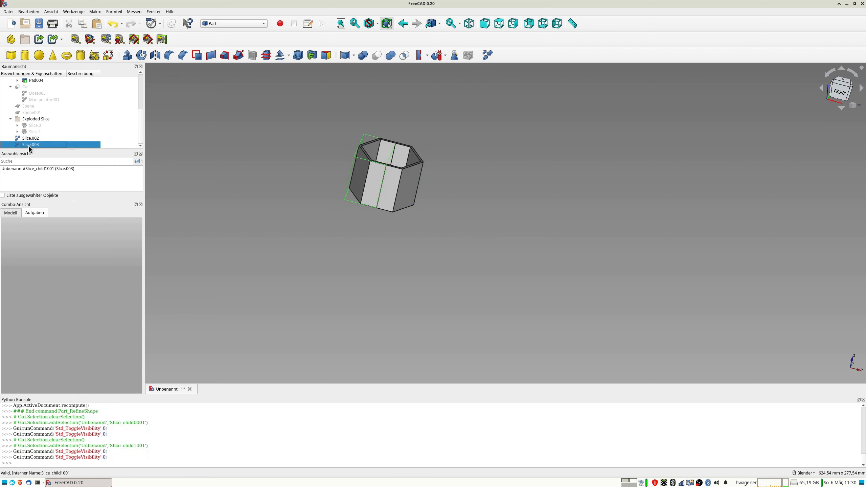